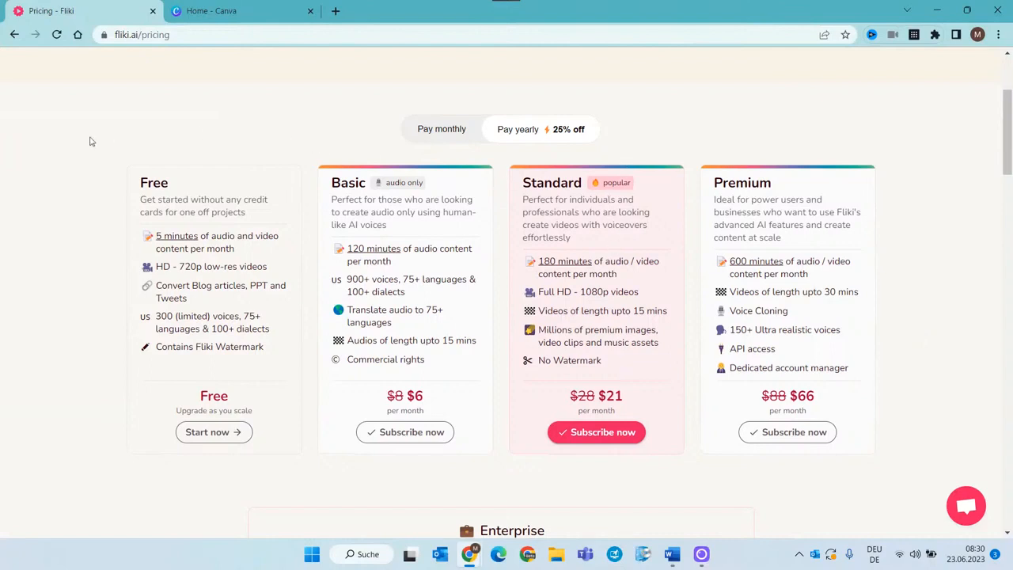
Open the Fliki creation workspace from the pricing page.
scroll(91, 141, "up", 1)
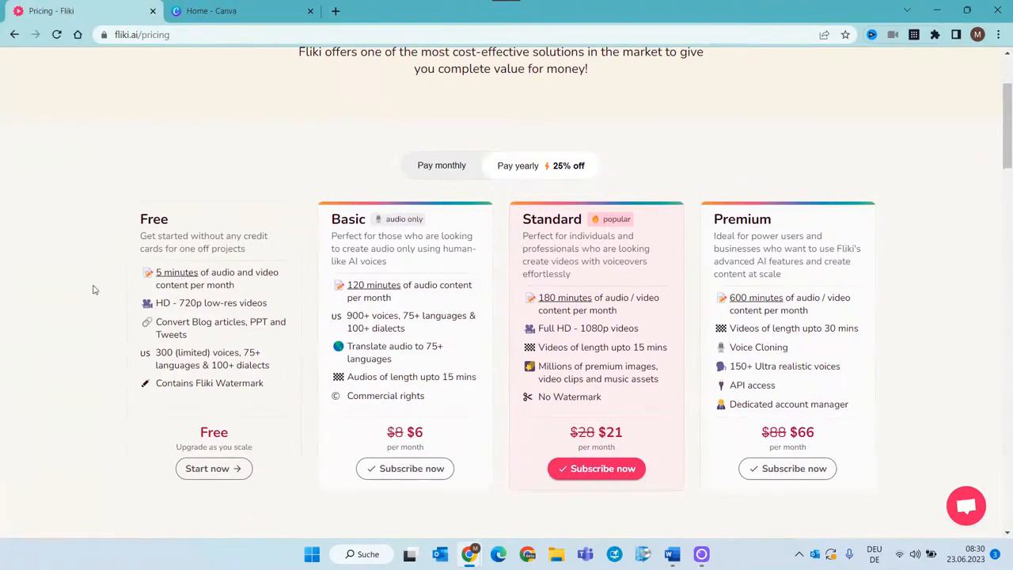
scroll(92, 290, "up", 2)
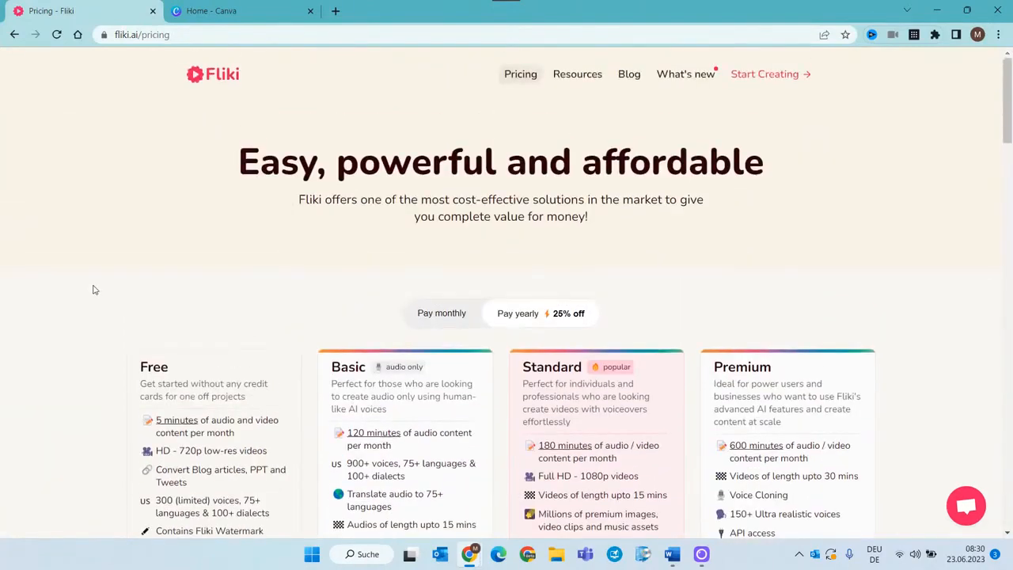
left_click(766, 77)
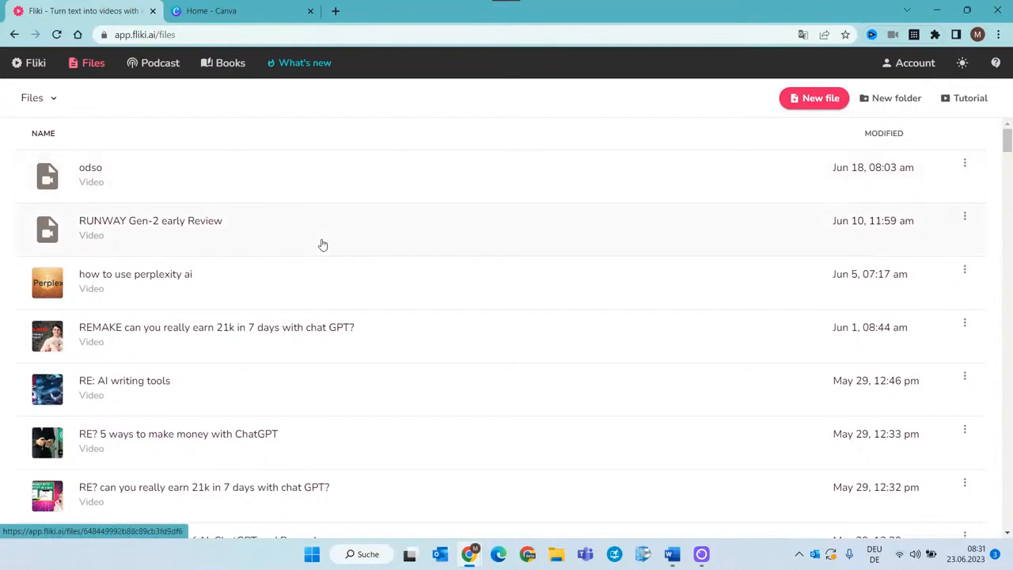
Look through the list of existing video and audio files.
scroll(322, 244, "down", 5)
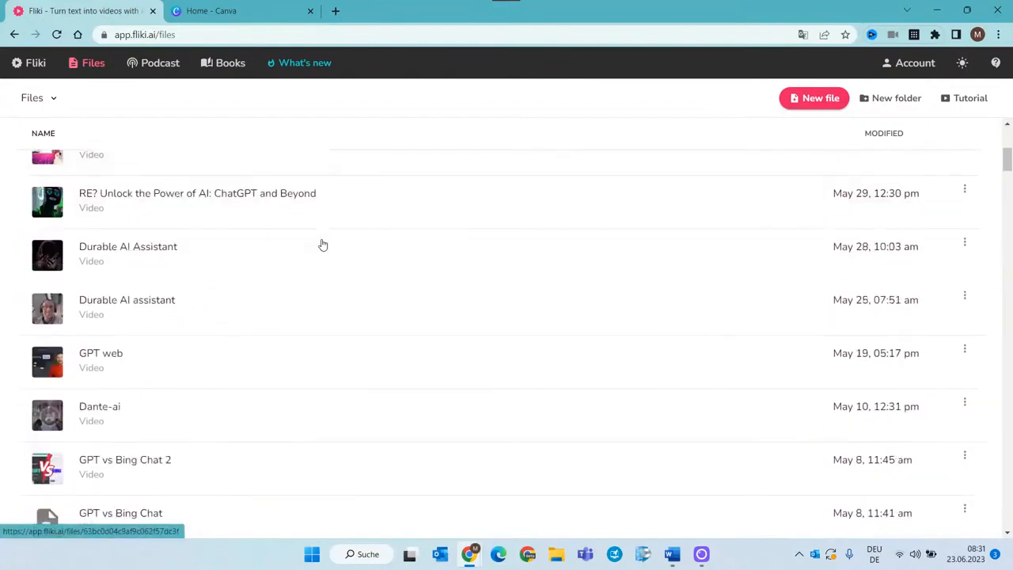
scroll(322, 244, "down", 5)
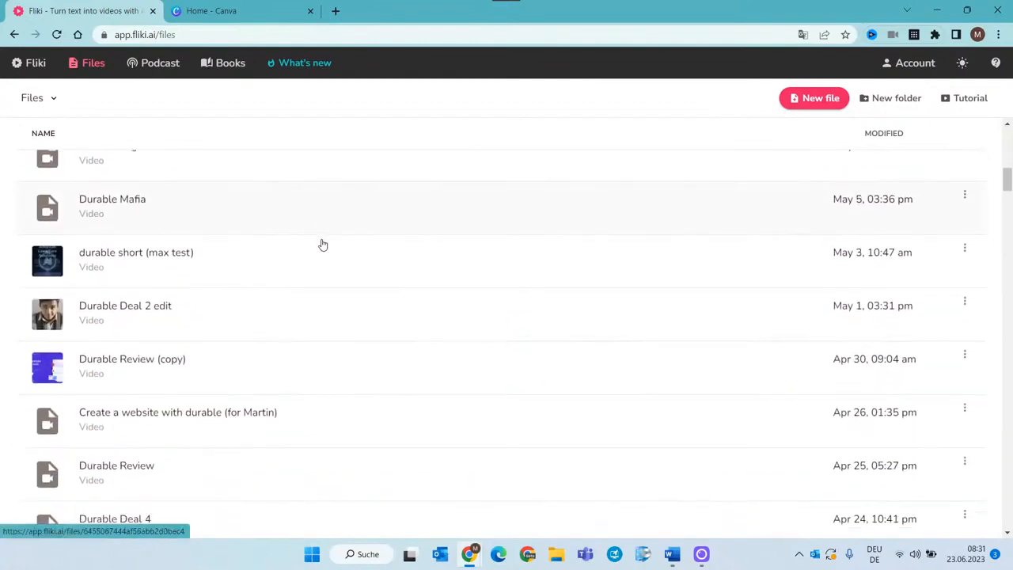
scroll(322, 244, "down", 7)
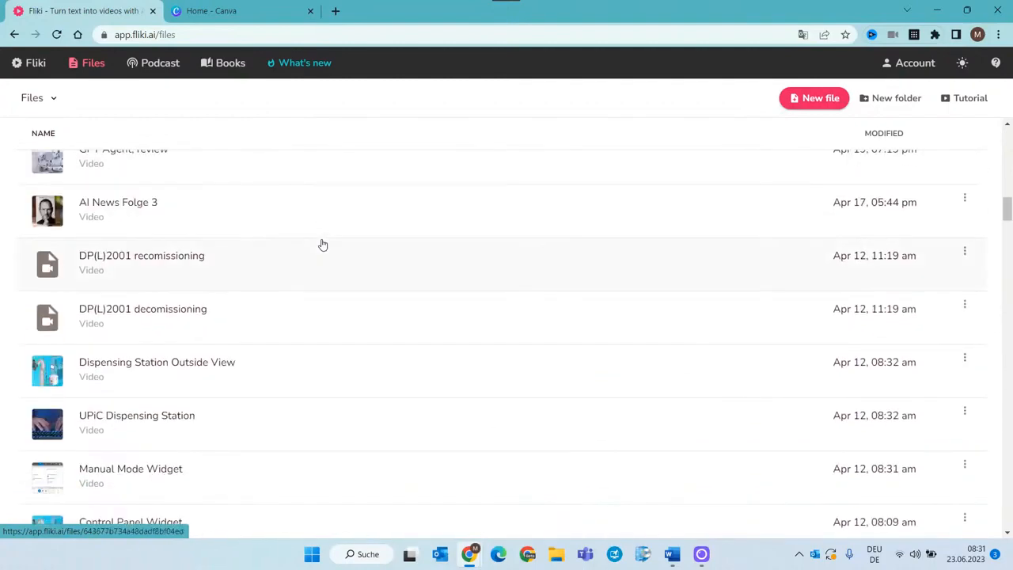
scroll(322, 245, "down", 7)
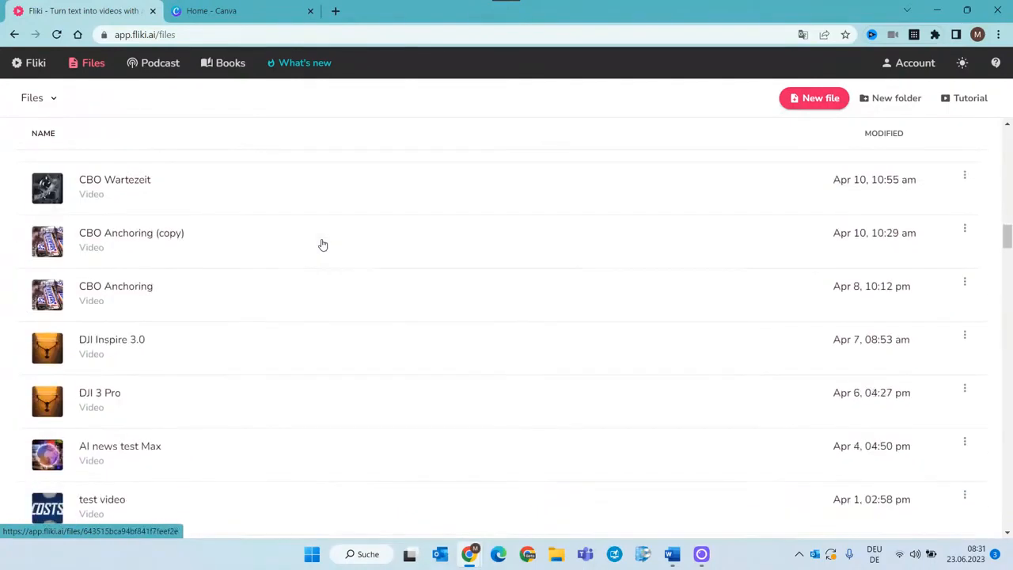
scroll(322, 245, "down", 5)
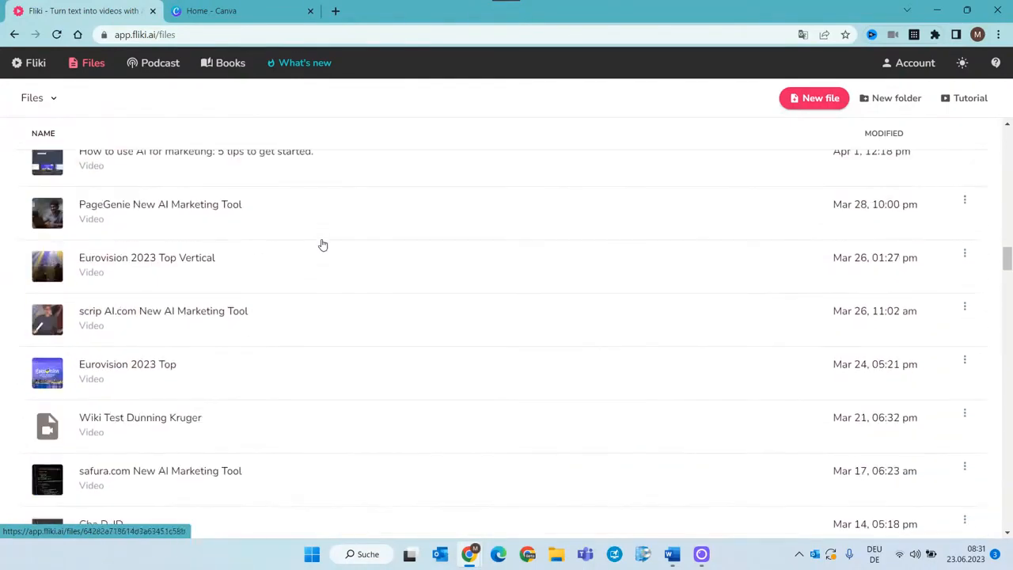
scroll(322, 244, "down", 6)
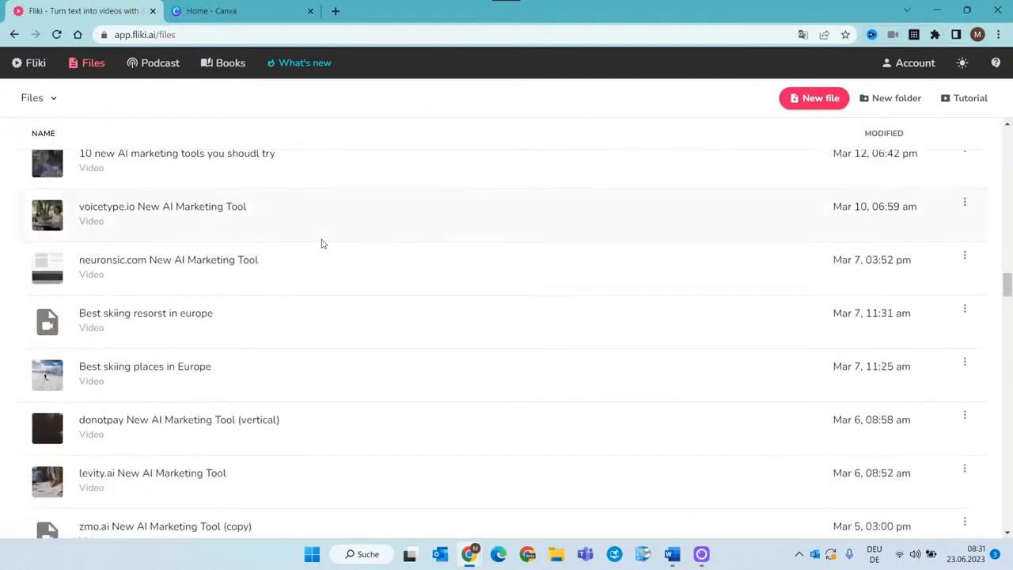
scroll(322, 245, "down", 7)
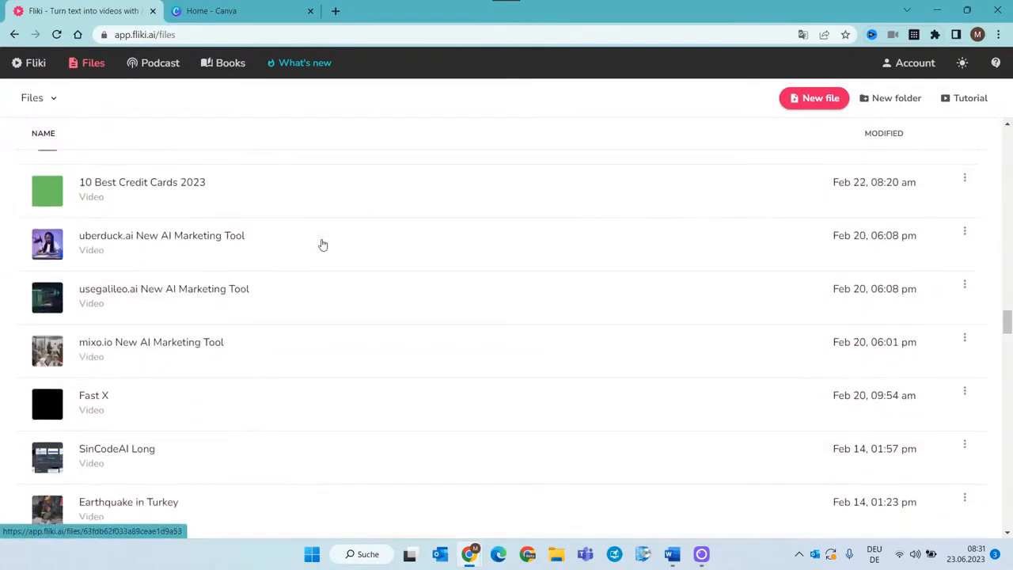
scroll(322, 244, "down", 7)
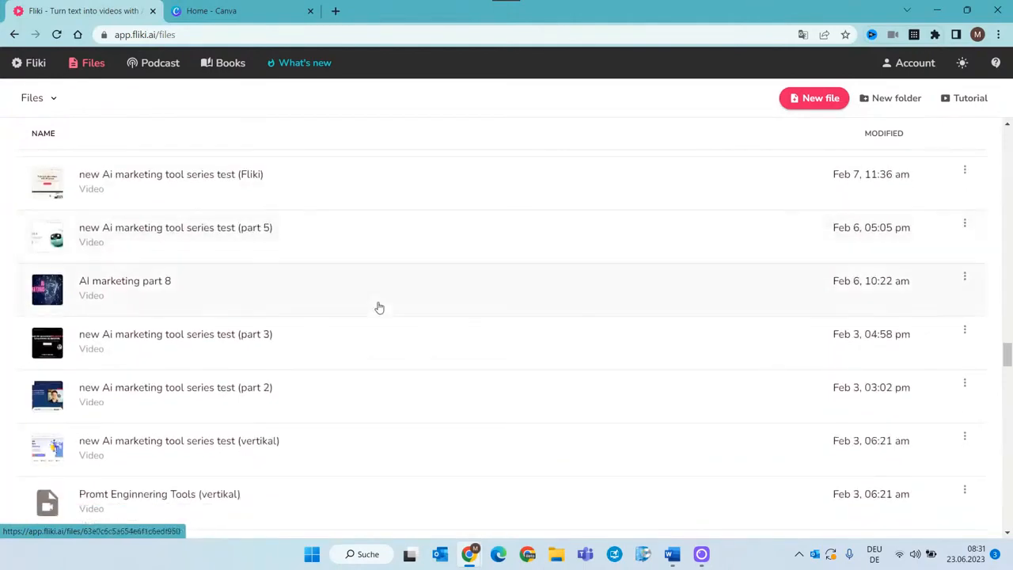
scroll(378, 305, "down", 2)
scroll(379, 307, "down", 7)
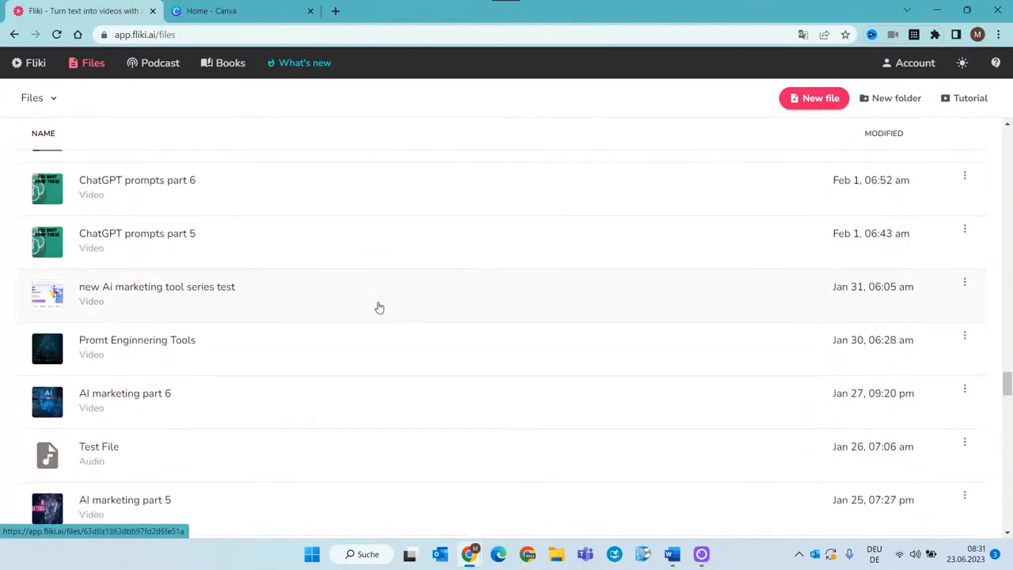
scroll(379, 307, "down", 3)
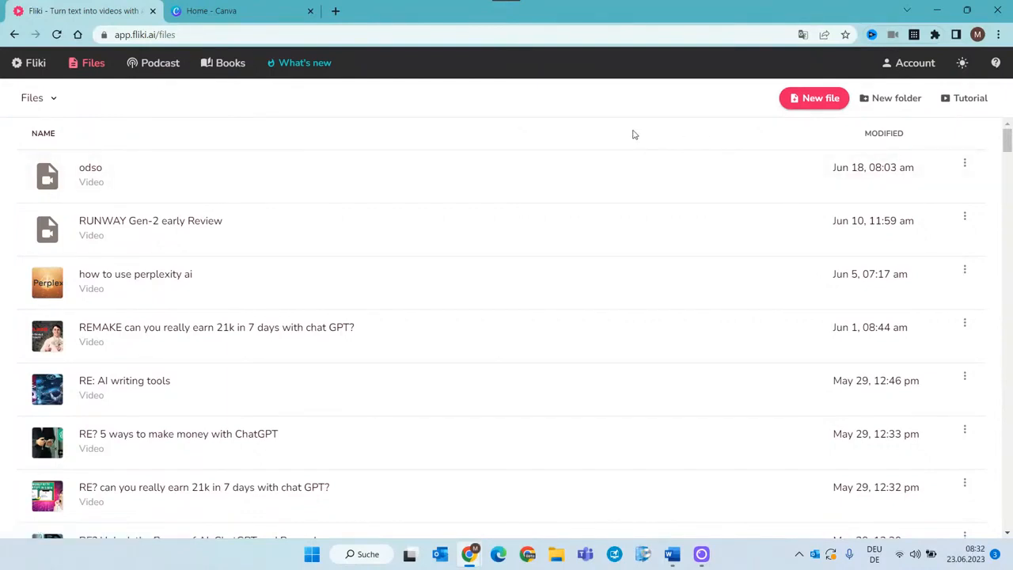
Create a new English video file named "Video Tutorial".
left_click(815, 106)
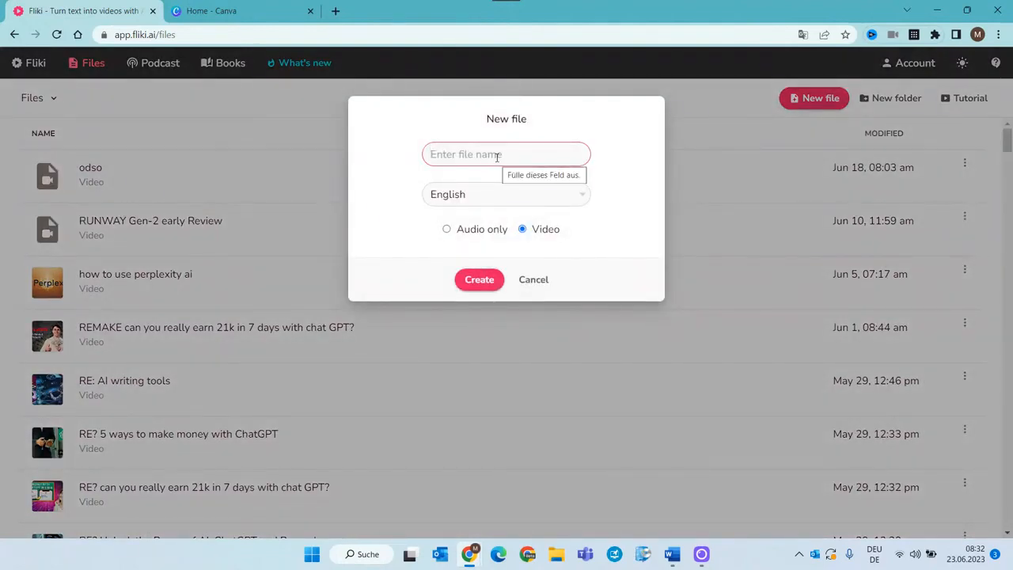
type("V")
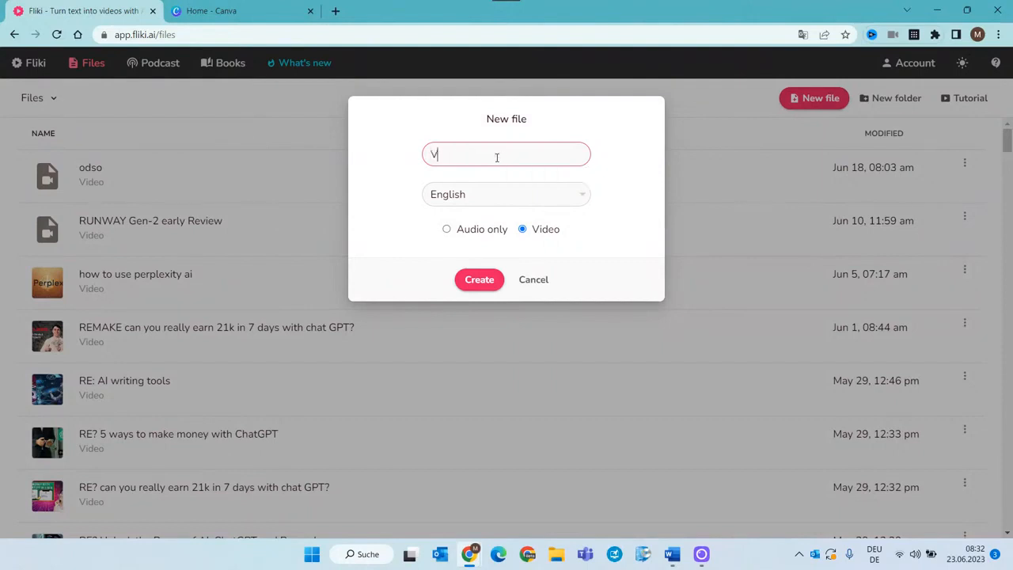
type("ideo Tutorial")
left_click(583, 196)
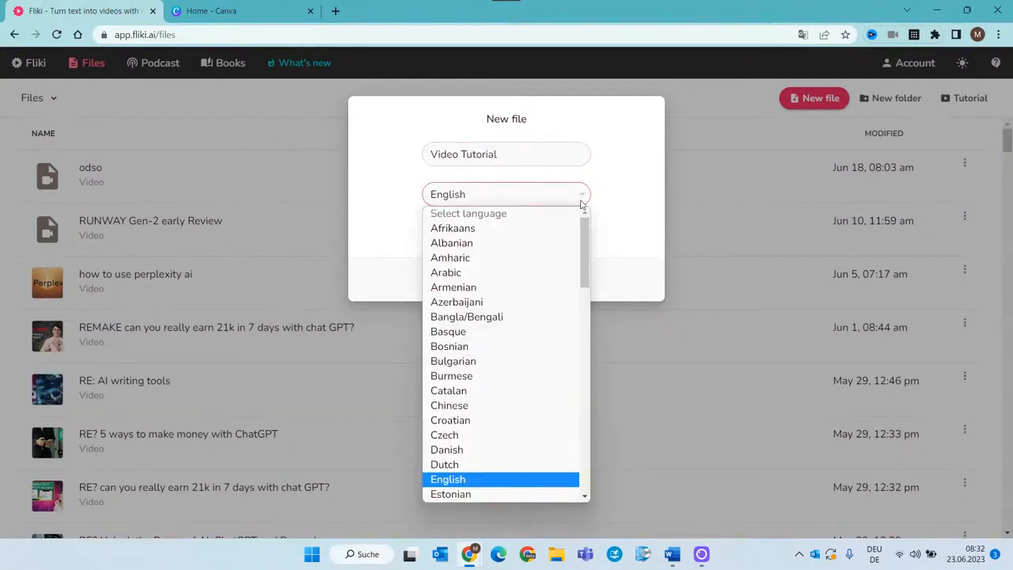
left_click(619, 201)
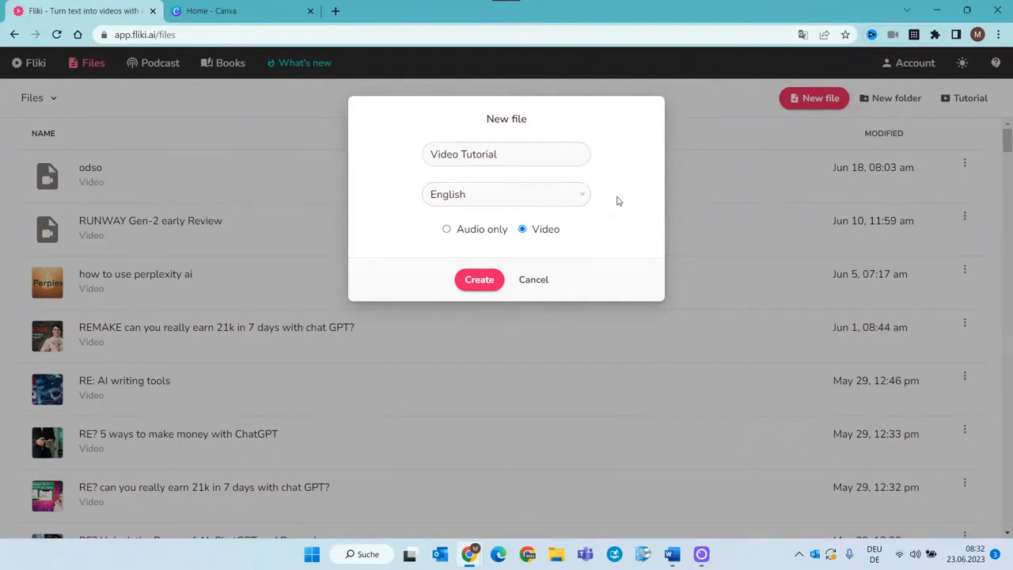
left_click(471, 280)
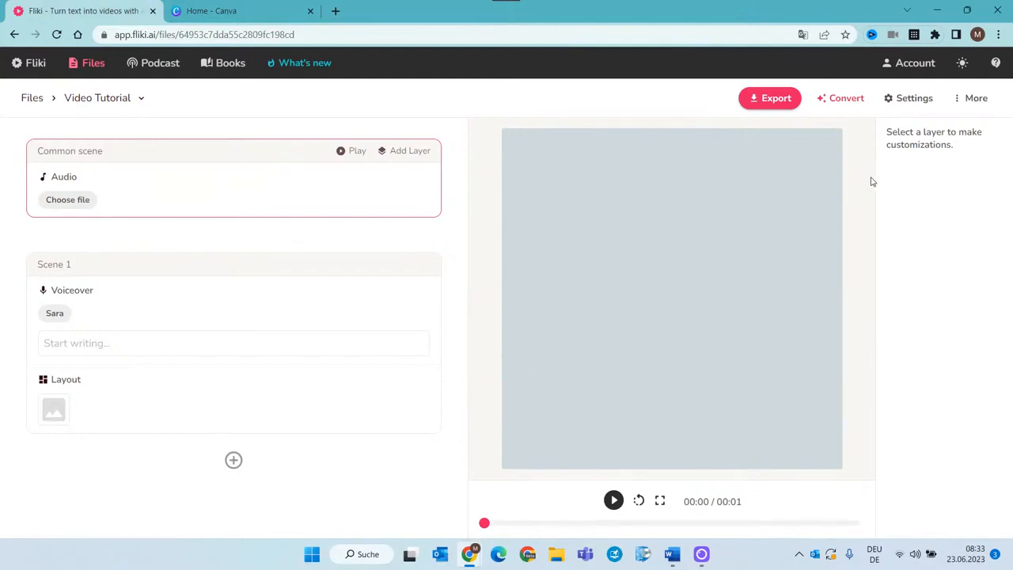
Set the video size to Landscape (YouTube, Facebook, Twitter, LinkedIn), disable the image zoom and scene fade effects, and save the format.
left_click(917, 101)
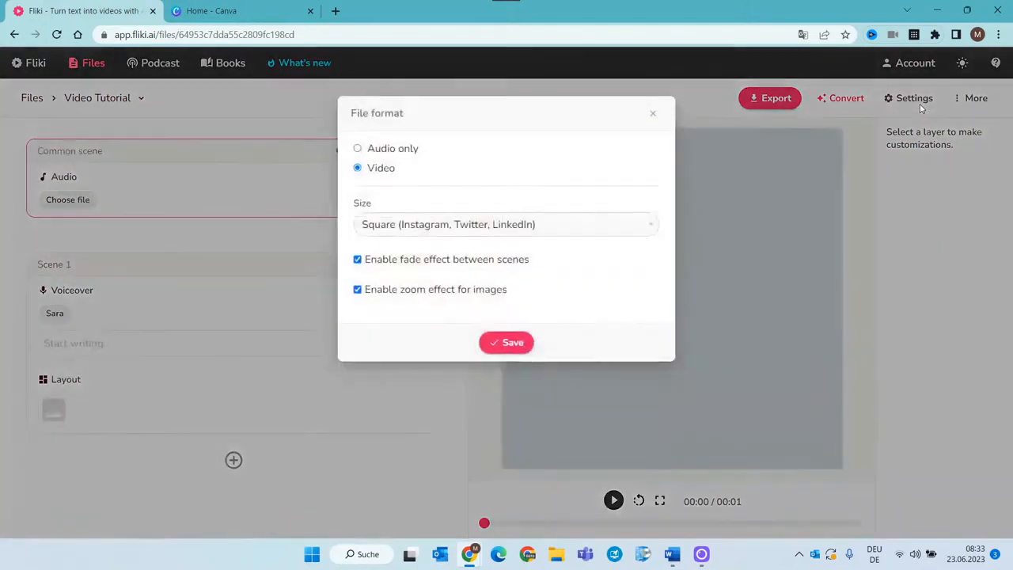
left_click(530, 225)
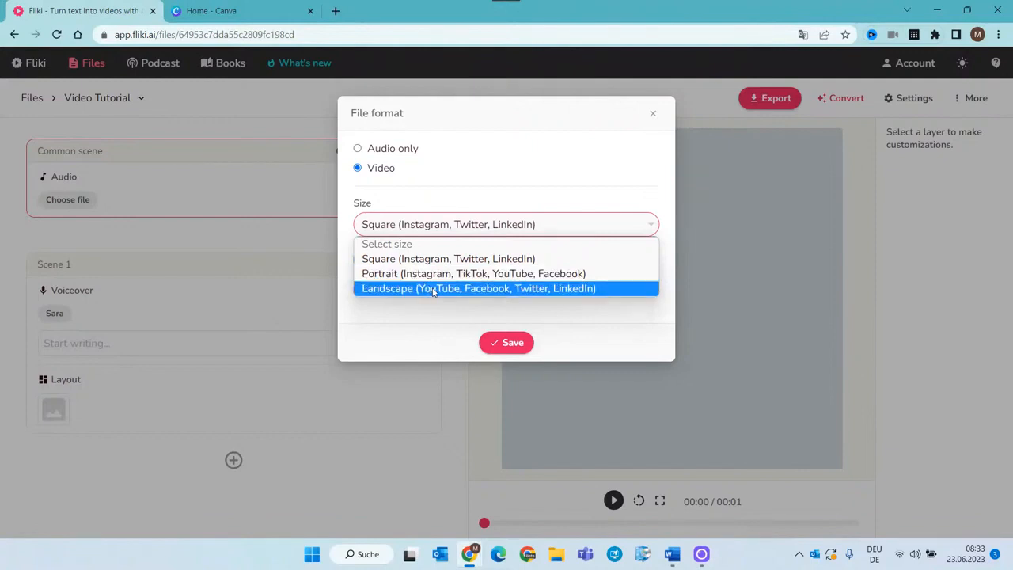
left_click(433, 288)
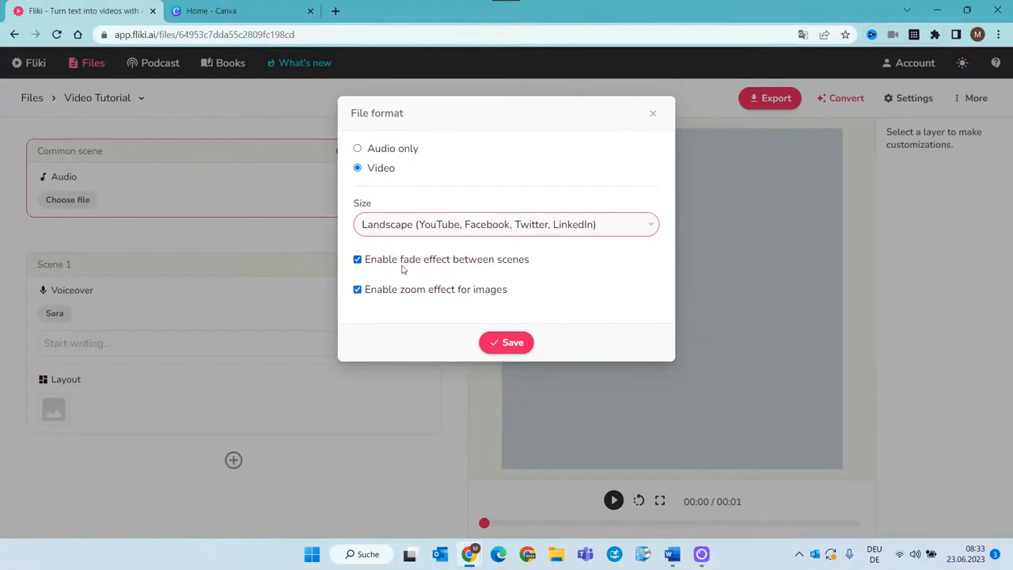
left_click(357, 289)
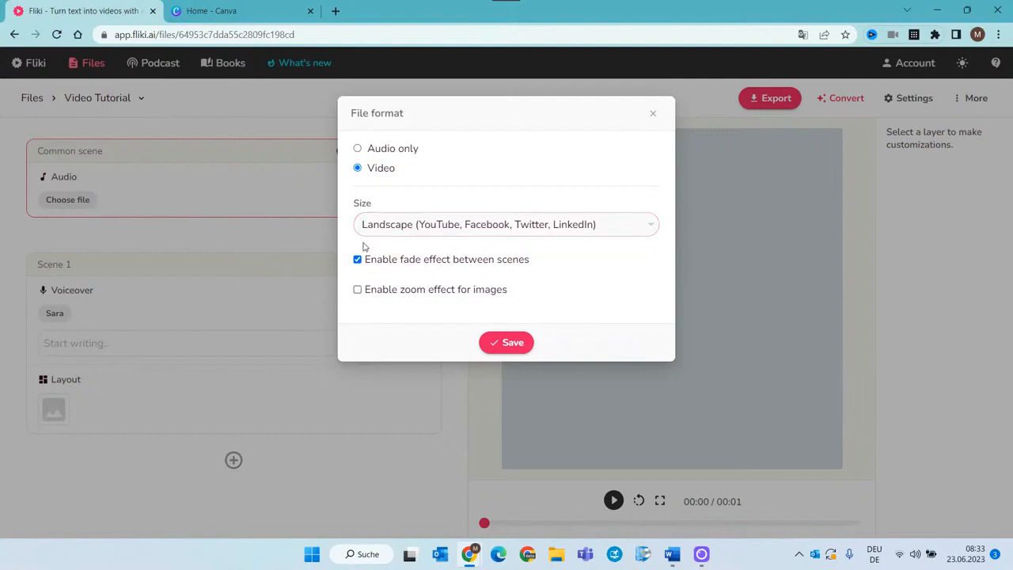
left_click(356, 259)
left_click(509, 343)
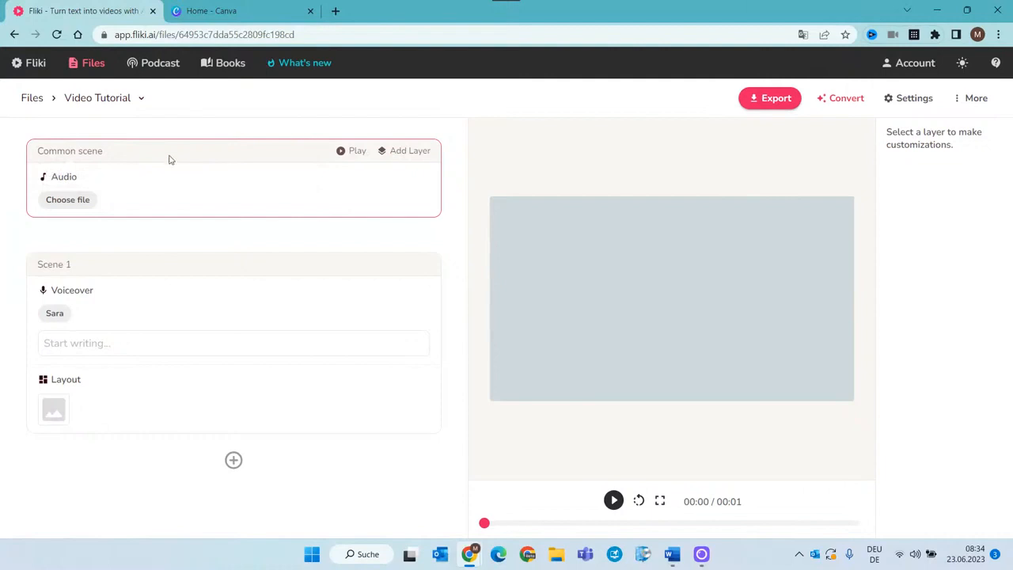
Browse the stock music for the common scene, preview the nine-second "Stomp and Claps" track, and check the personal audio library.
left_click(54, 200)
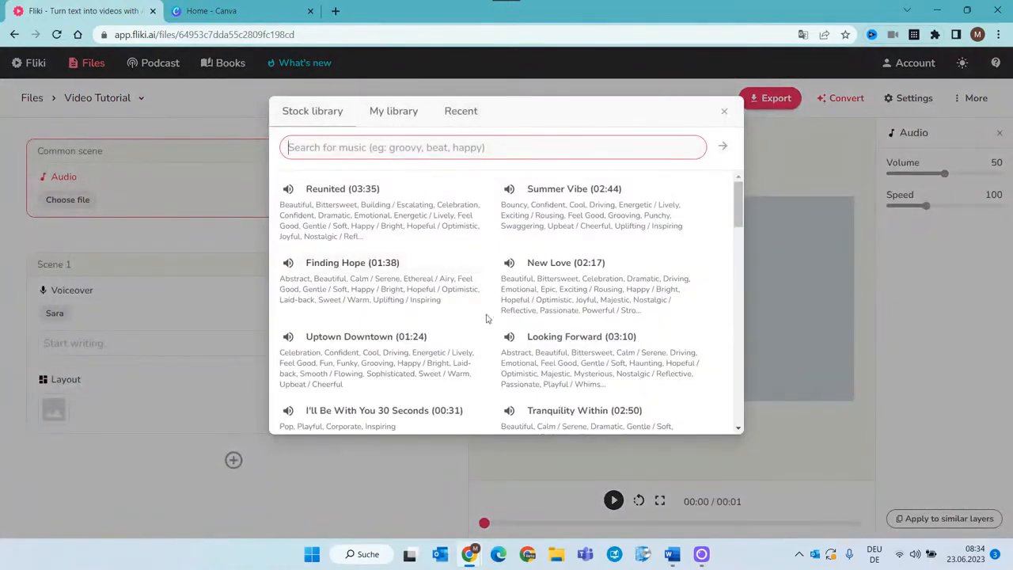
scroll(468, 345, "down", 1)
scroll(468, 345, "down", 5)
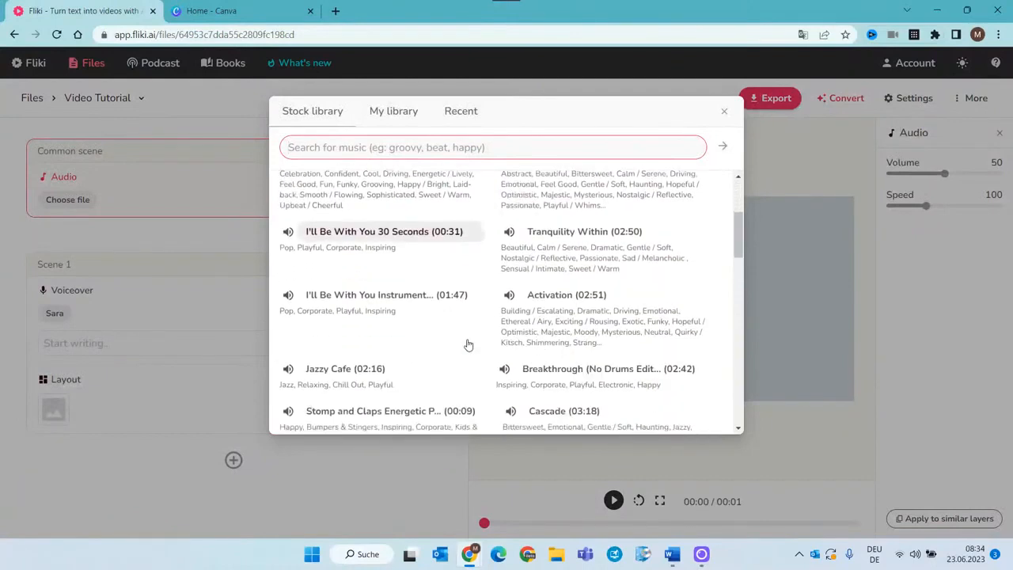
scroll(467, 345, "down", 1)
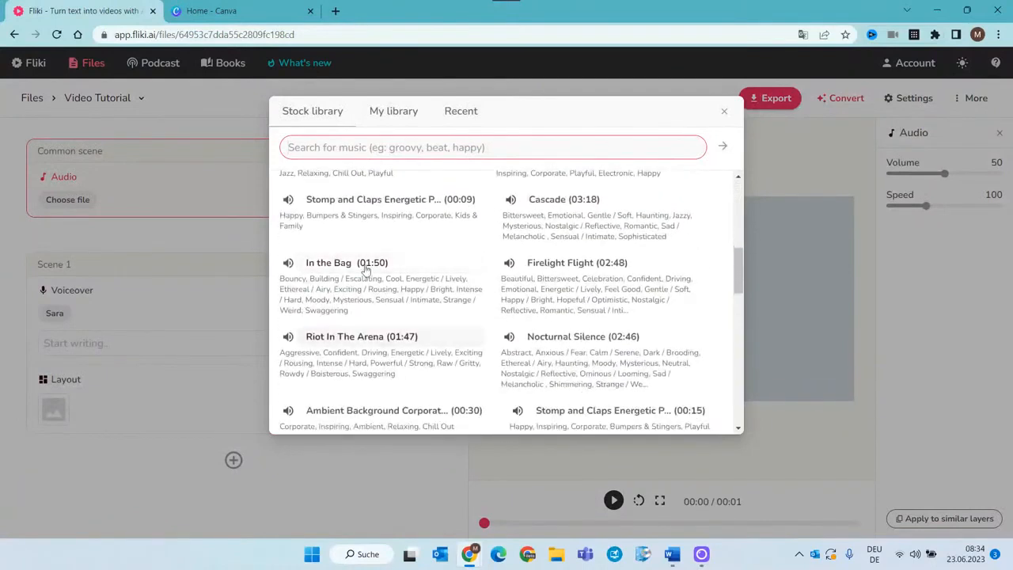
left_click(287, 200)
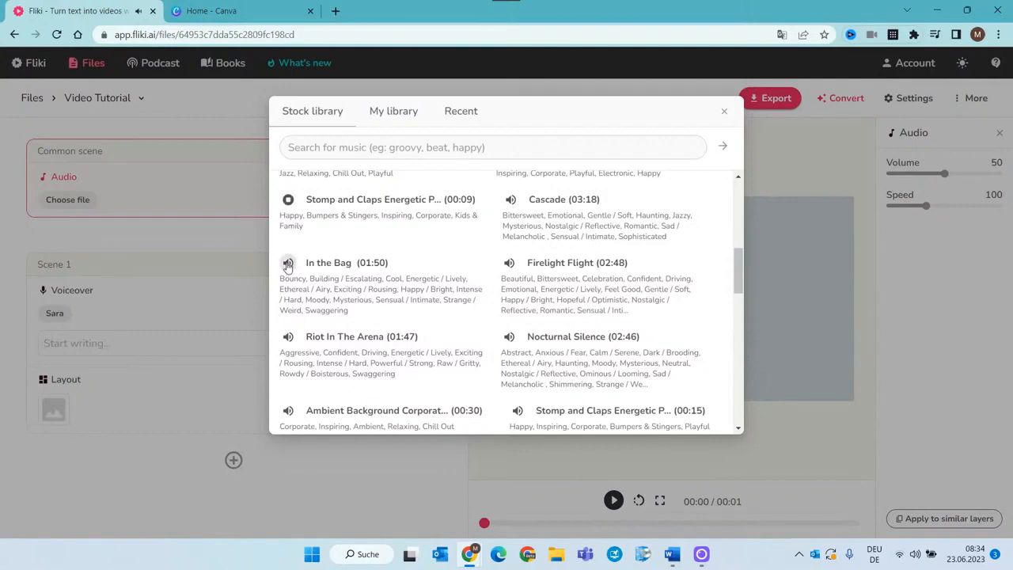
scroll(287, 267, "up", 3)
scroll(287, 267, "up", 1)
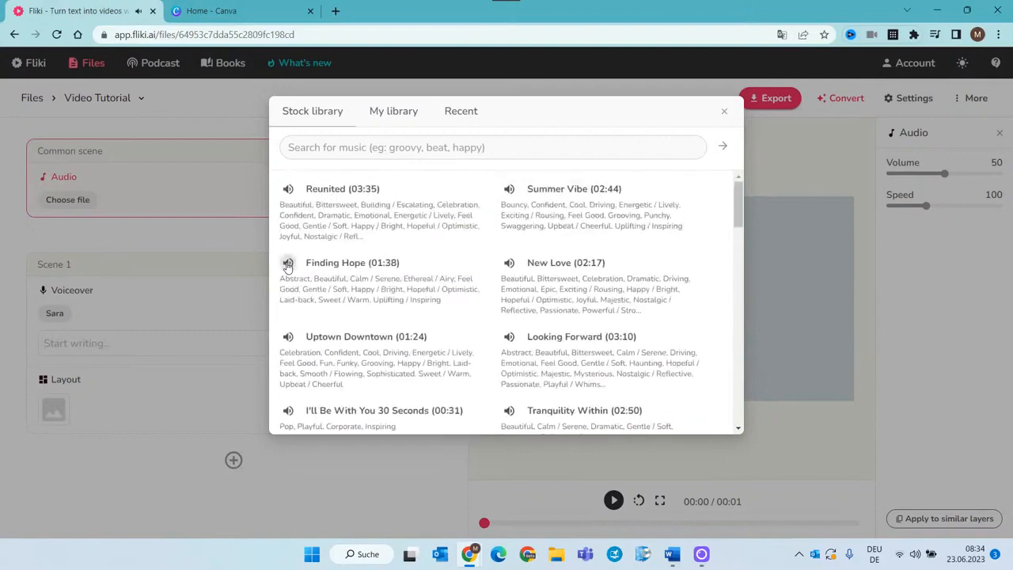
left_click(393, 112)
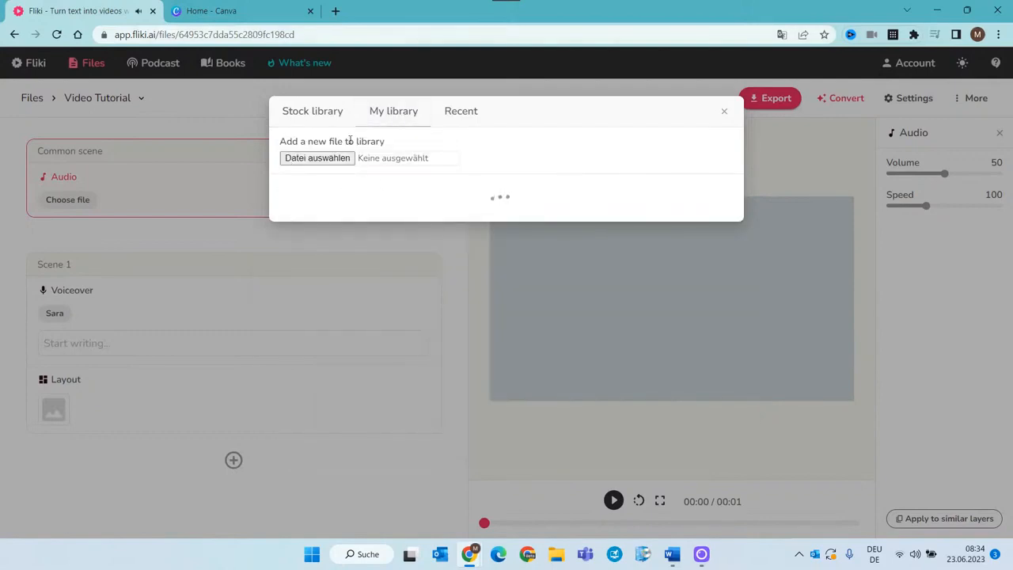
left_click(726, 113)
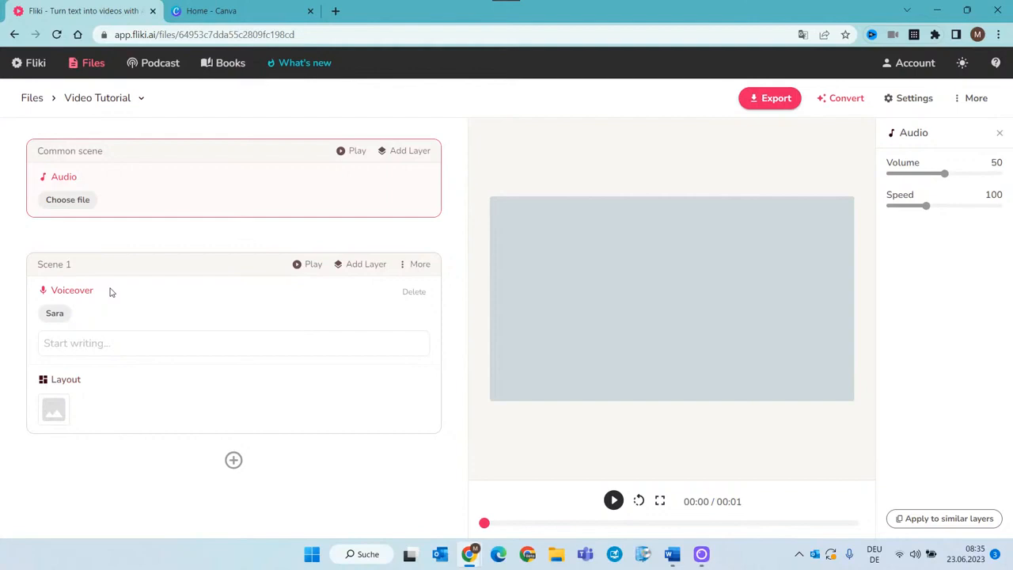
Enter "Hello and welcome to this video" as Scene 1's voiceover text and add a following scene.
left_click(136, 344)
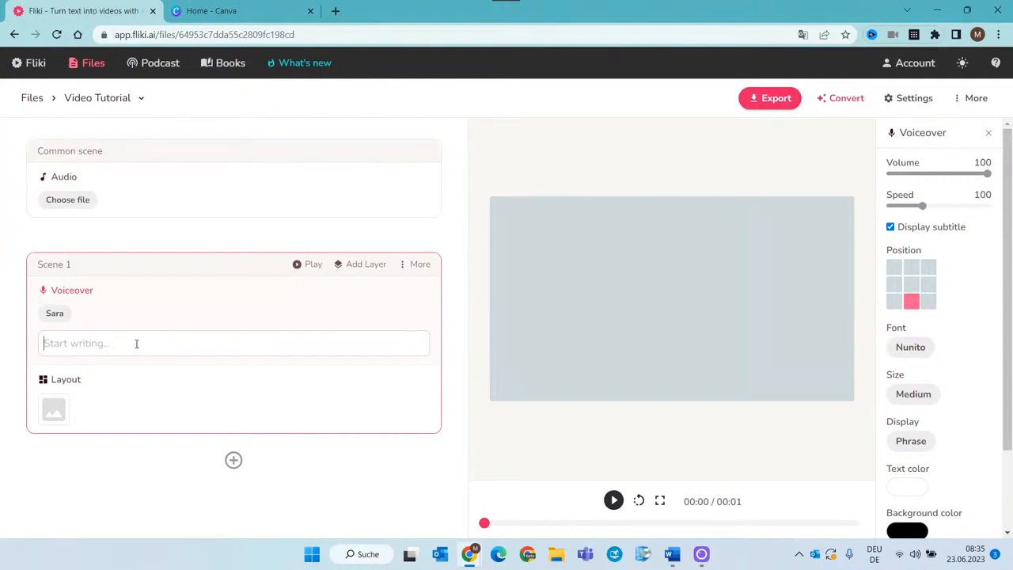
left_click(184, 341)
type("Hello and welcome to this video")
key("Return")
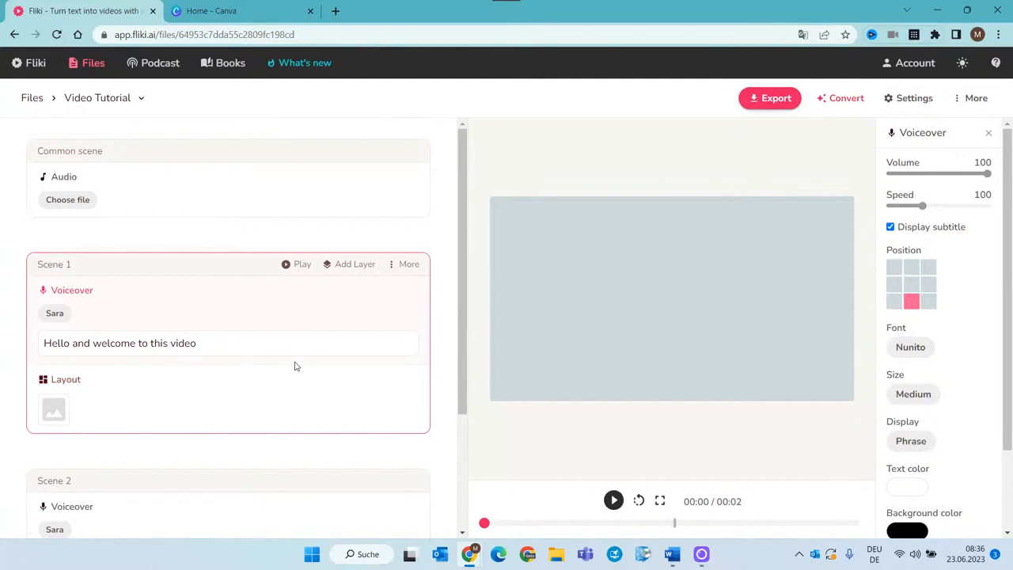
Delete the empty Scene 2 from the video.
scroll(295, 365, "down", 2)
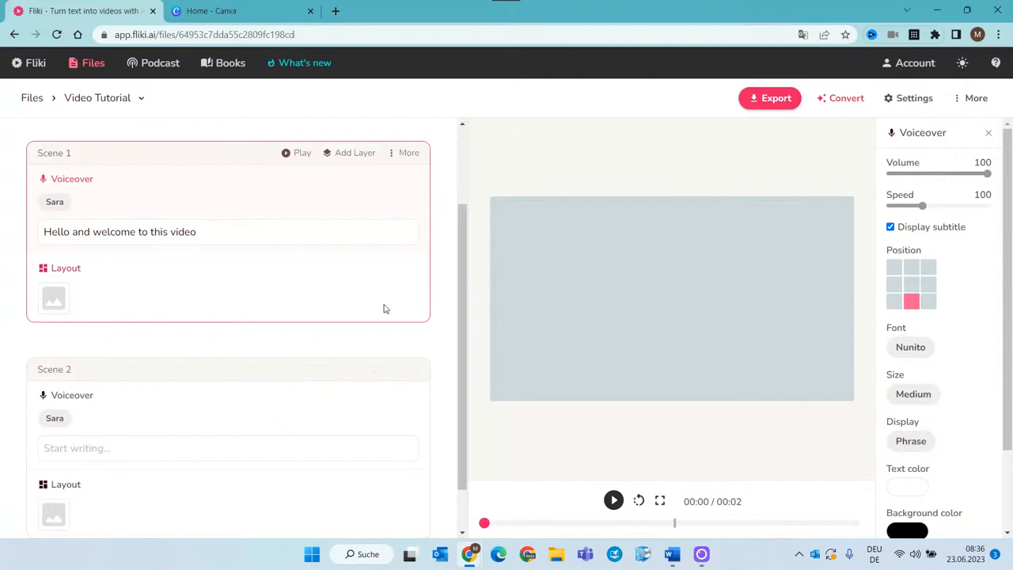
left_click(419, 367)
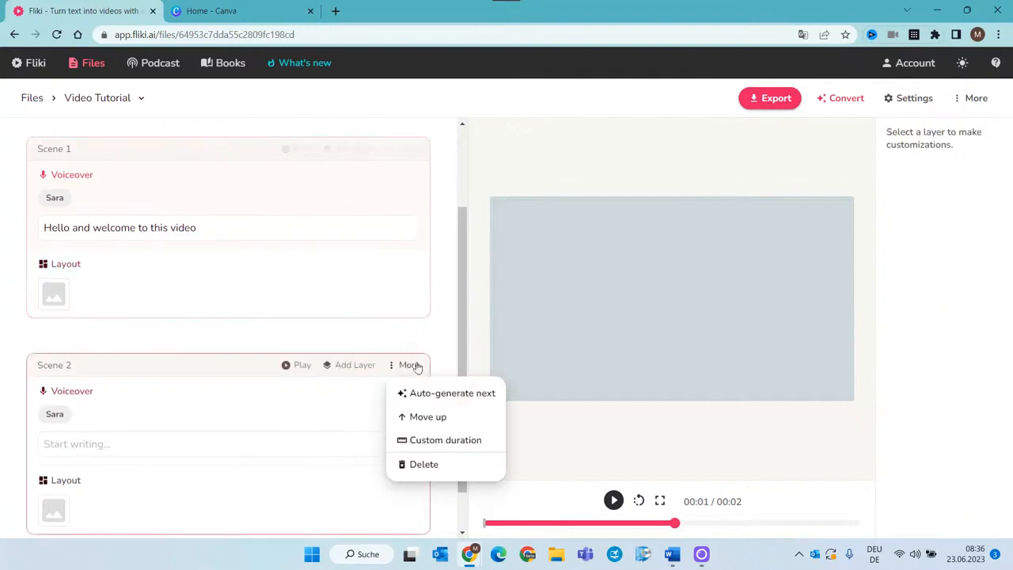
left_click(418, 474)
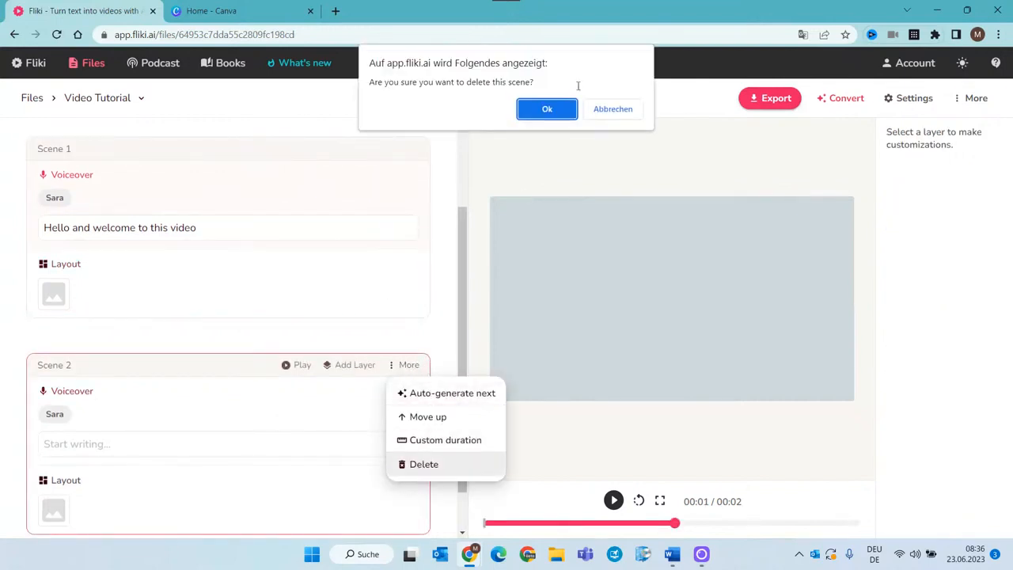
left_click(540, 109)
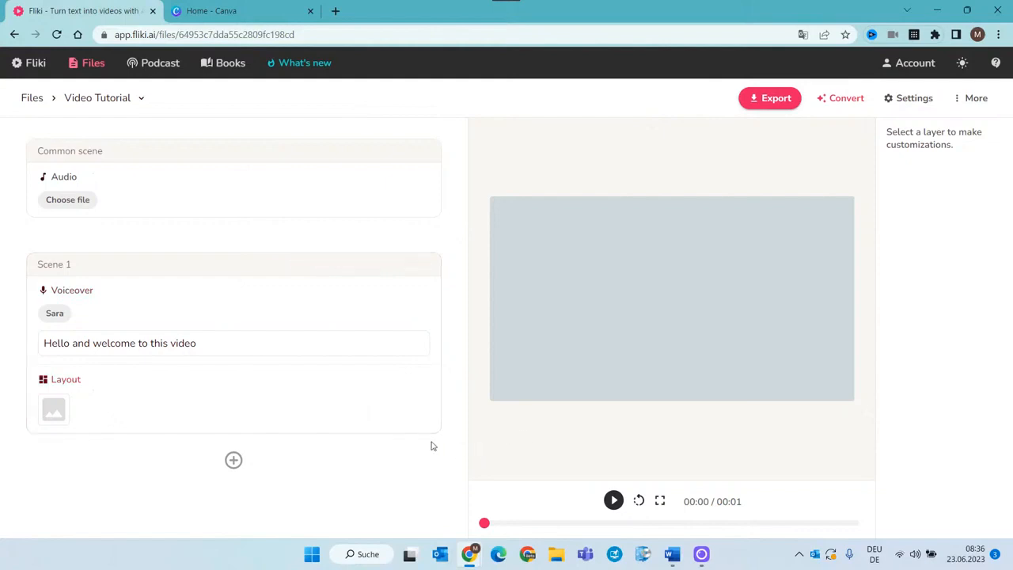
Copy the script lines from "Hello and welcome" to "preset for AI voices" in Word's Fliki Tutorial.docx and paste them over Scene 1's voiceover text in Fliki.
left_click(671, 554)
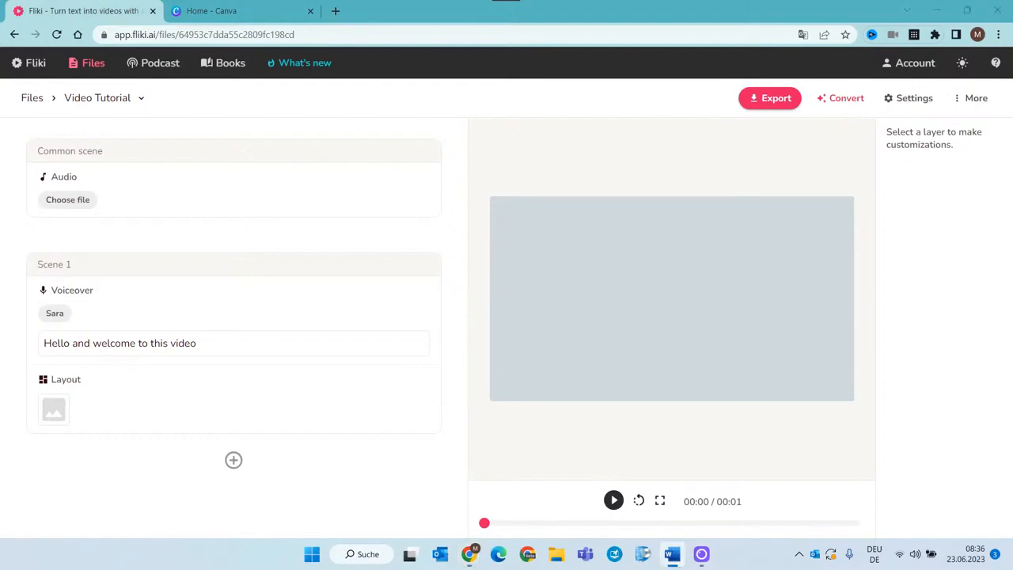
left_click_drag(680, 0, 500, 99)
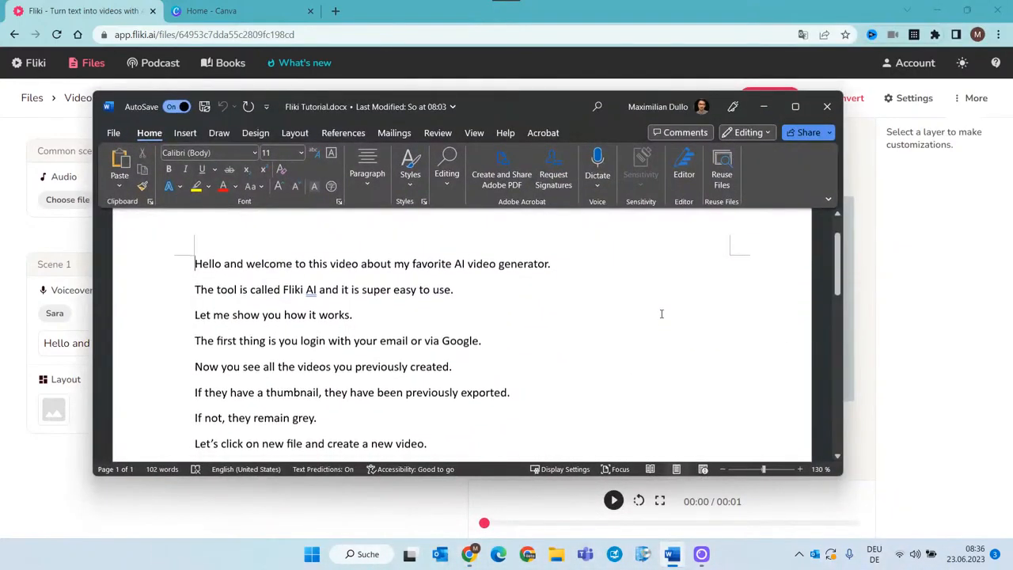
scroll(661, 314, "down", 1)
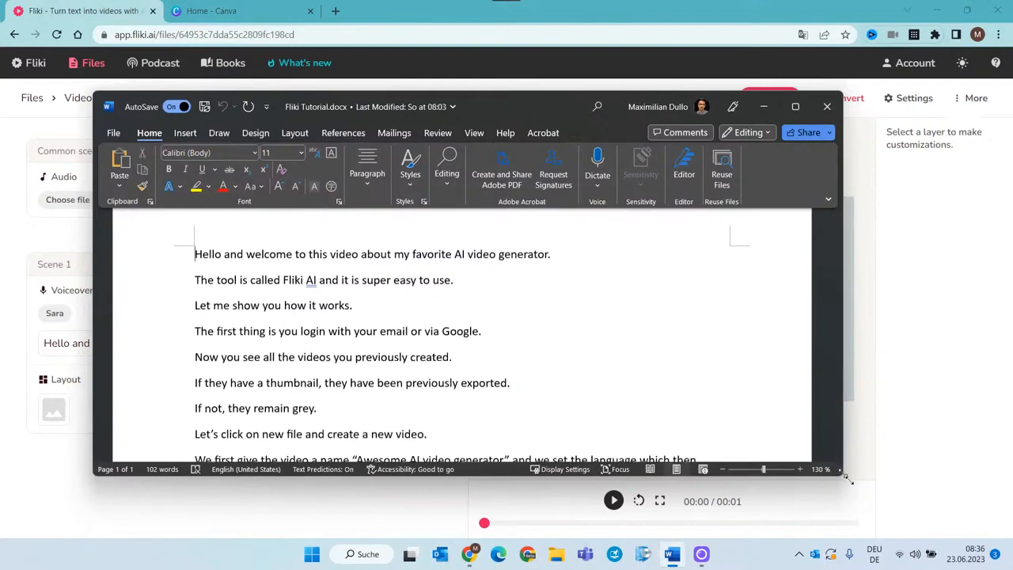
left_click_drag(846, 479, 890, 538)
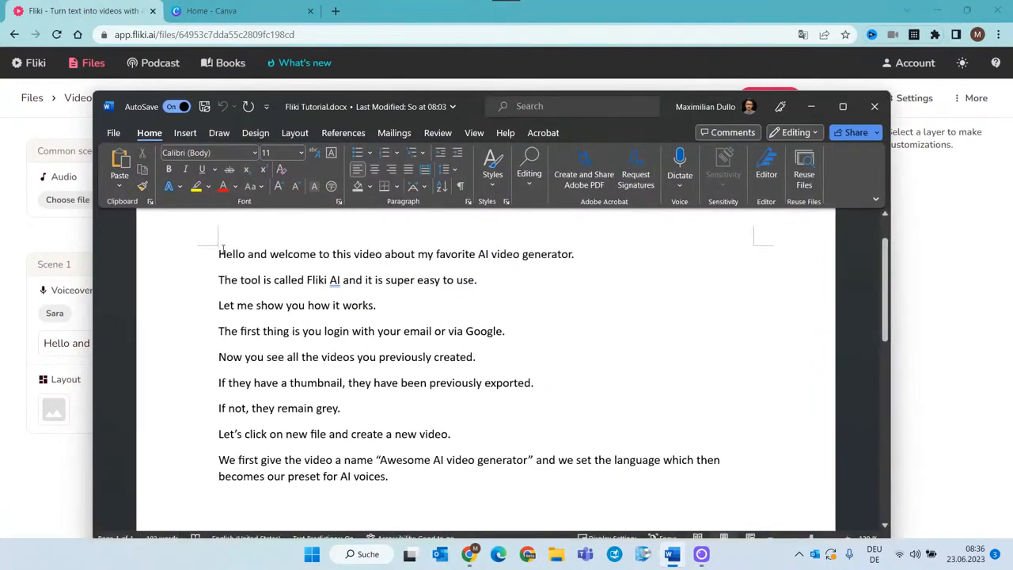
left_click_drag(219, 254, 392, 478)
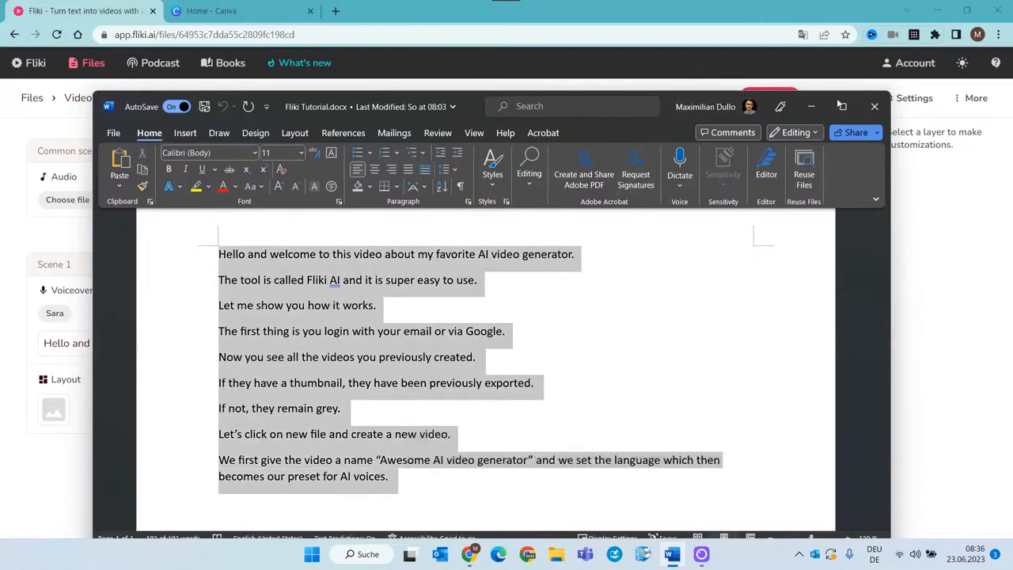
left_click(812, 107)
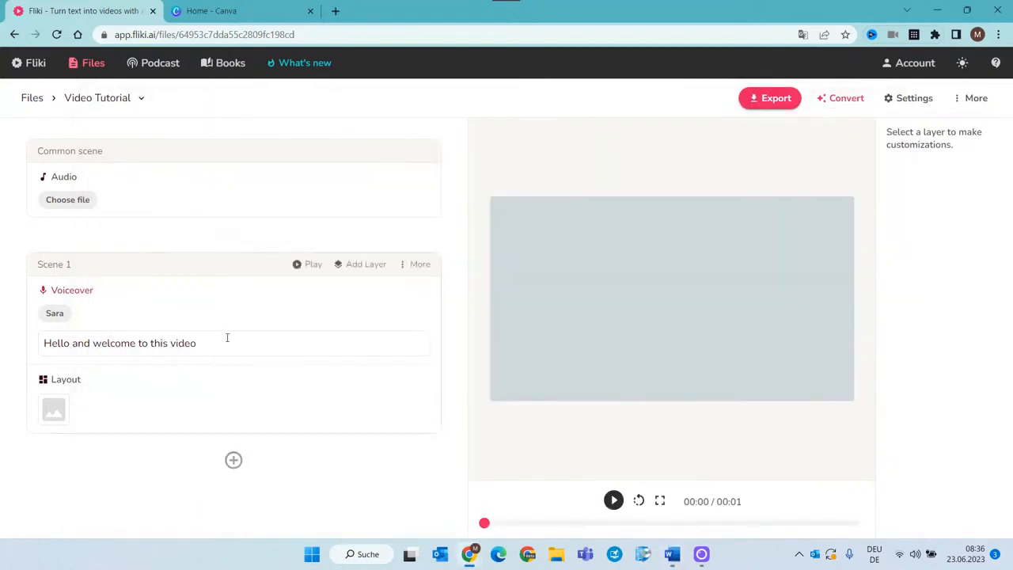
left_click_drag(197, 343, 41, 342)
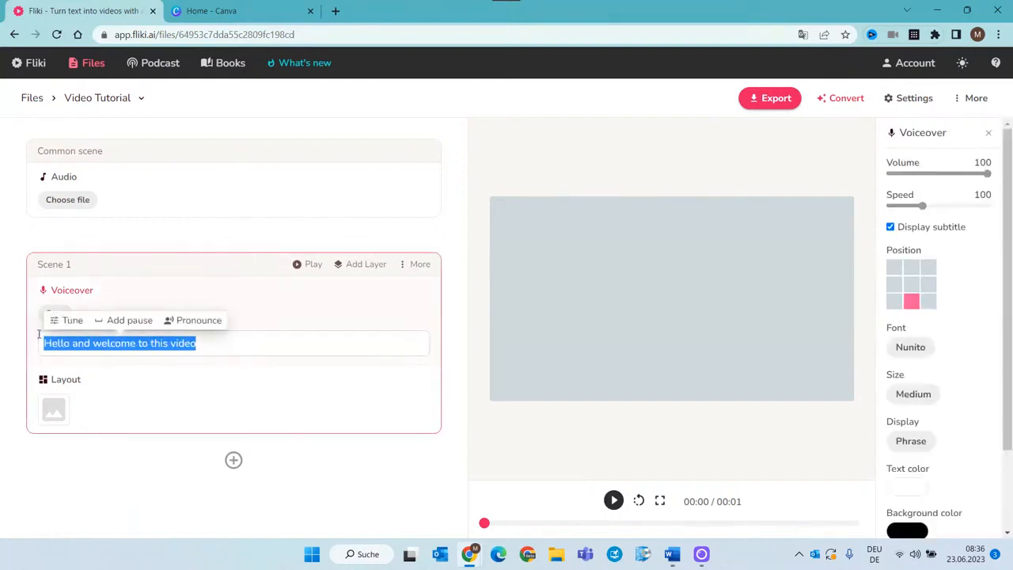
key("ctrl+v")
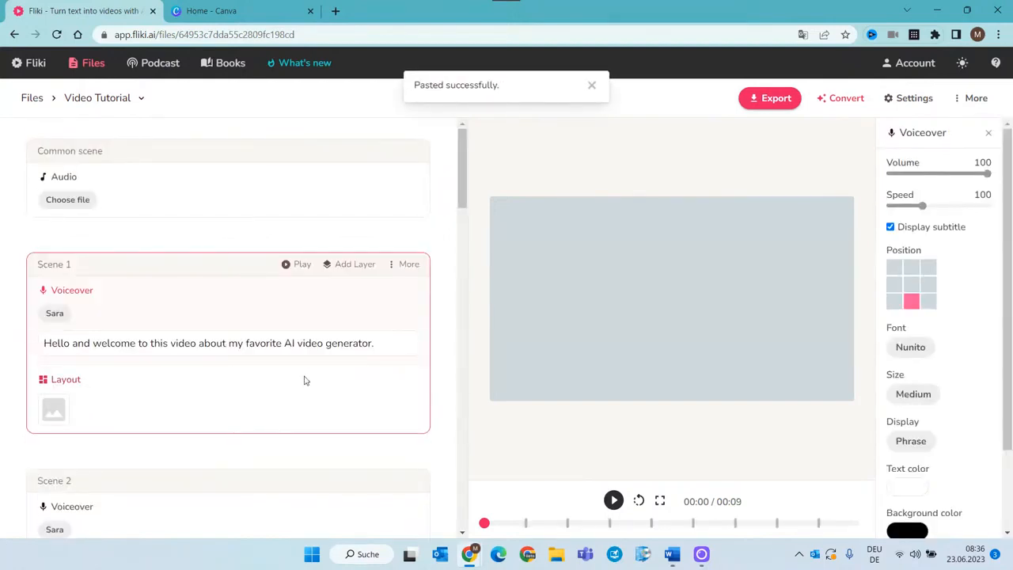
Examine how the pasted script is split into scenes, going through all voiceover texts to the last scene and returning to Scene 1.
scroll(304, 380, "down", 3)
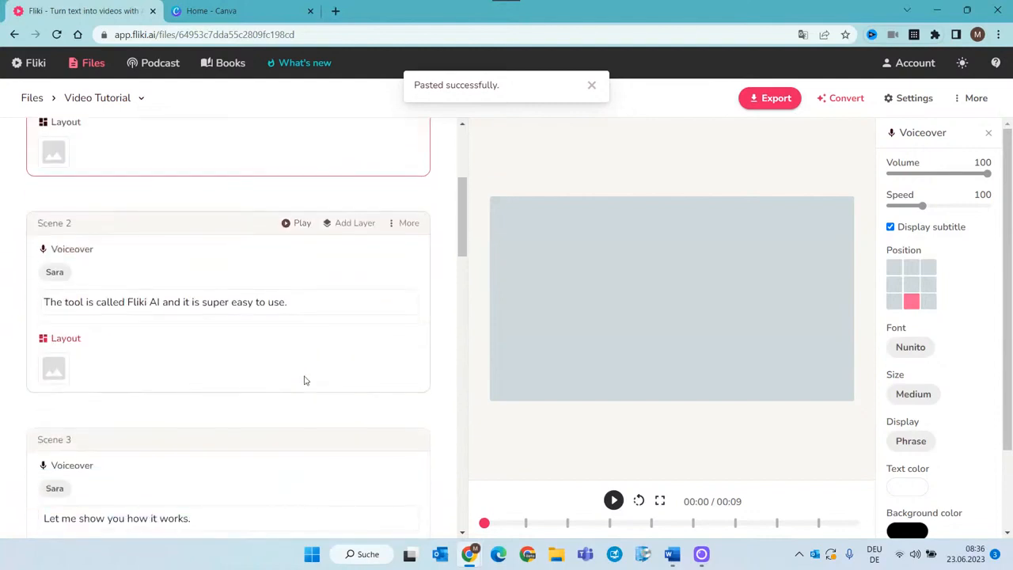
scroll(304, 380, "down", 5)
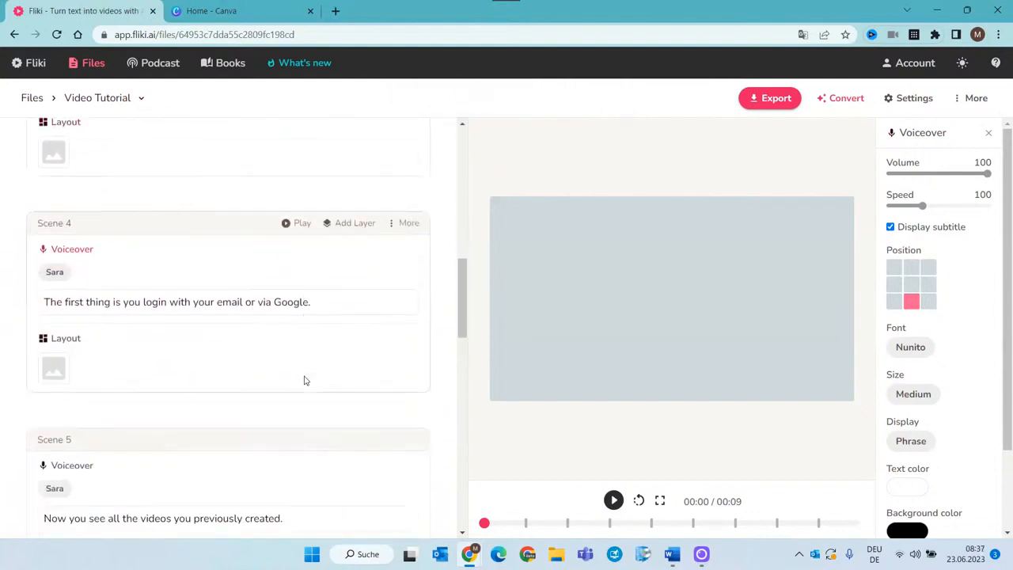
scroll(303, 380, "down", 5)
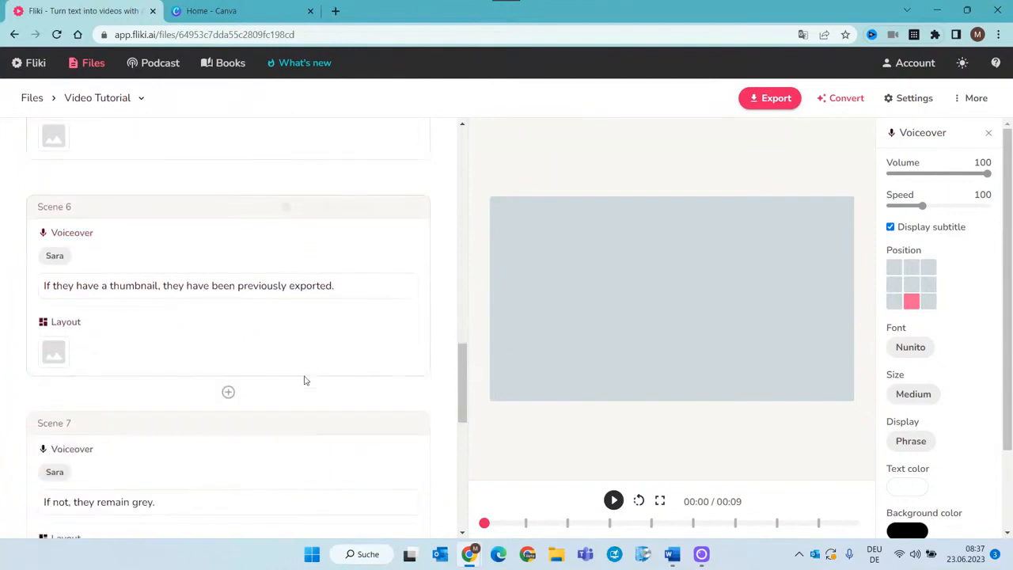
scroll(304, 380, "down", 2)
scroll(304, 378, "down", 5)
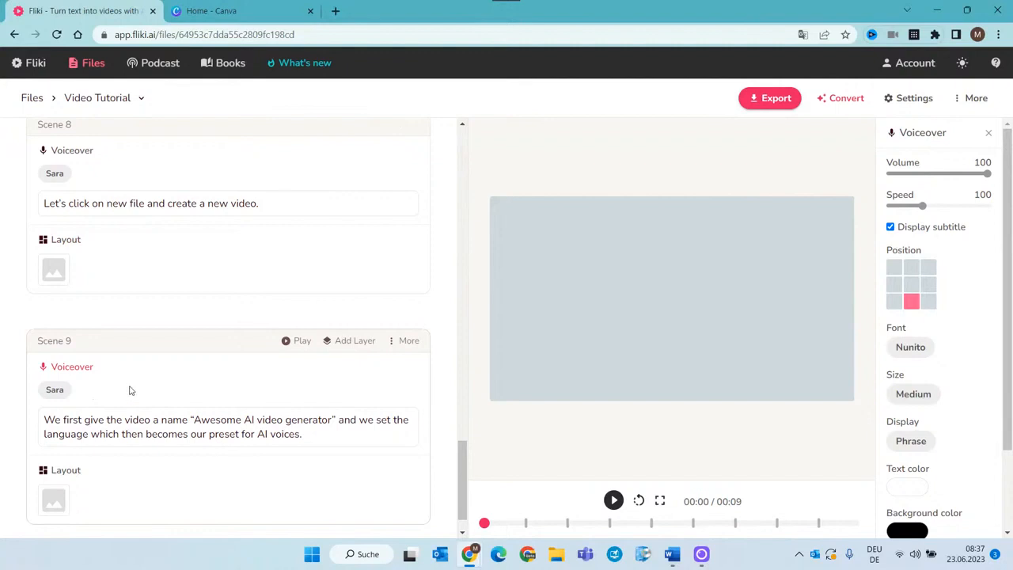
scroll(130, 390, "down", 1)
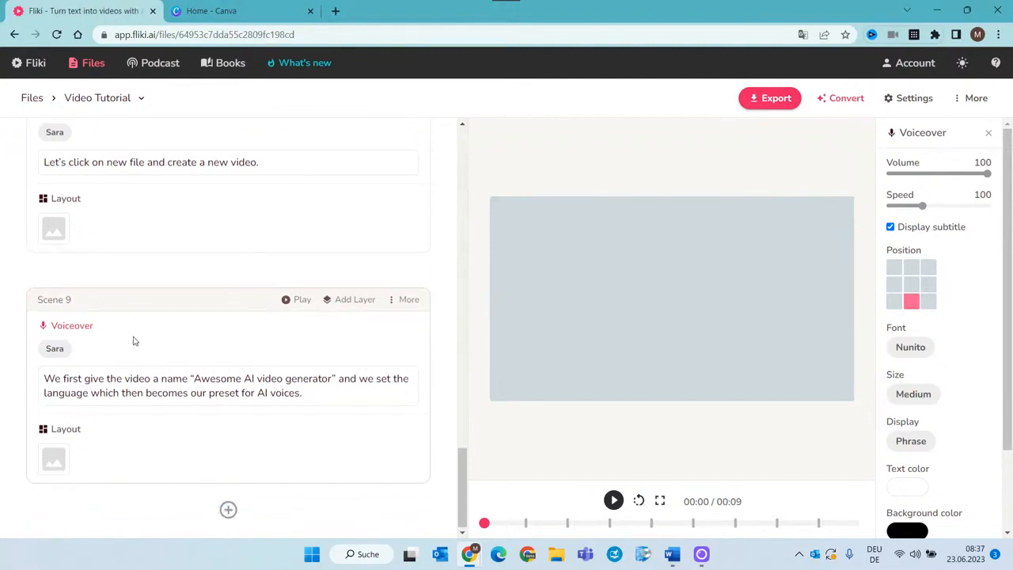
scroll(134, 340, "up", 1)
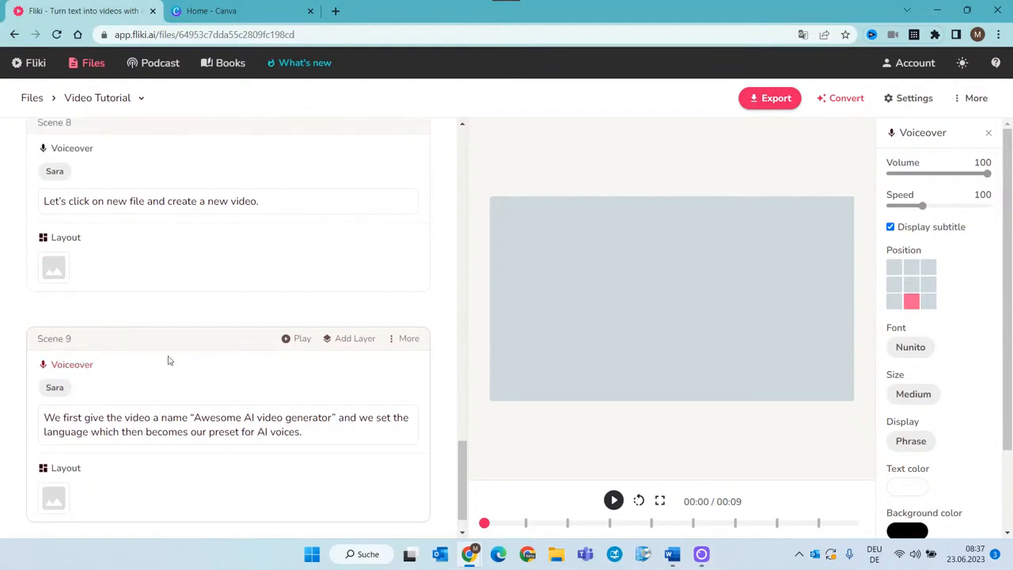
scroll(217, 382, "up", 20)
scroll(216, 386, "up", 10)
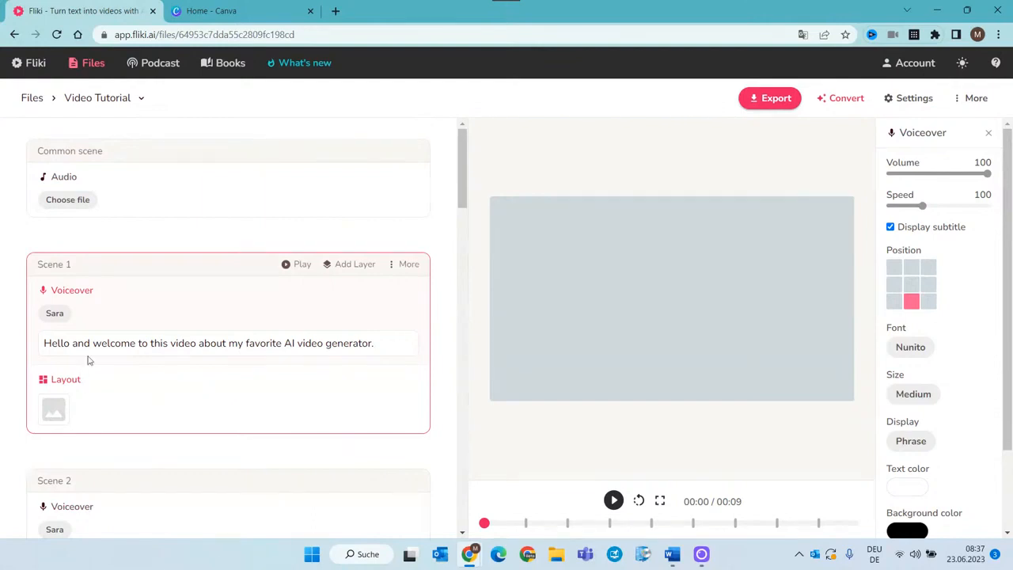
Open the voice selection for Scene 1's voiceover and view the available voice styles, leaving the style at Default.
scroll(182, 305, "down", 1)
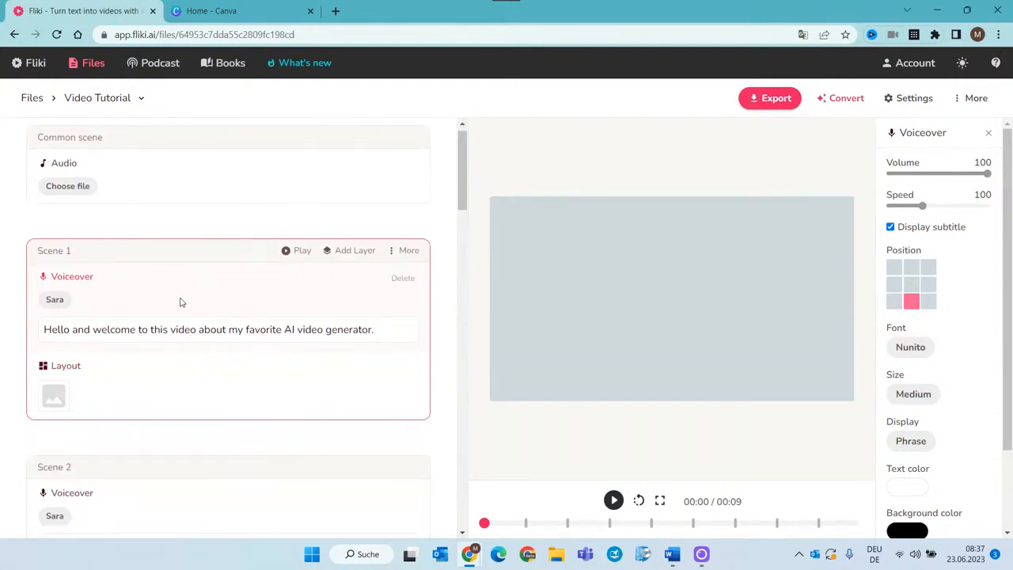
scroll(180, 302, "down", 1)
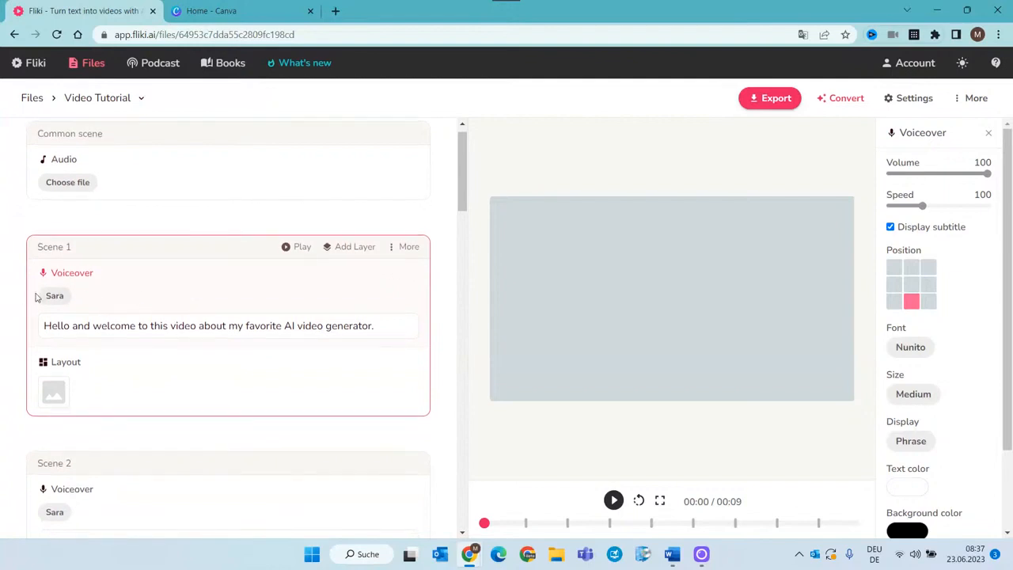
scroll(194, 310, "down", 1)
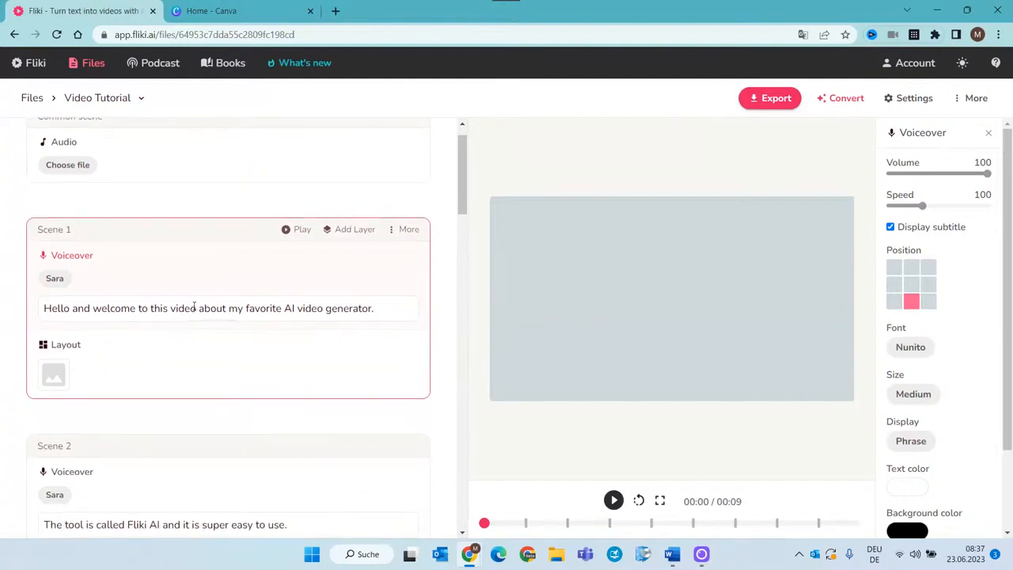
left_click(56, 279)
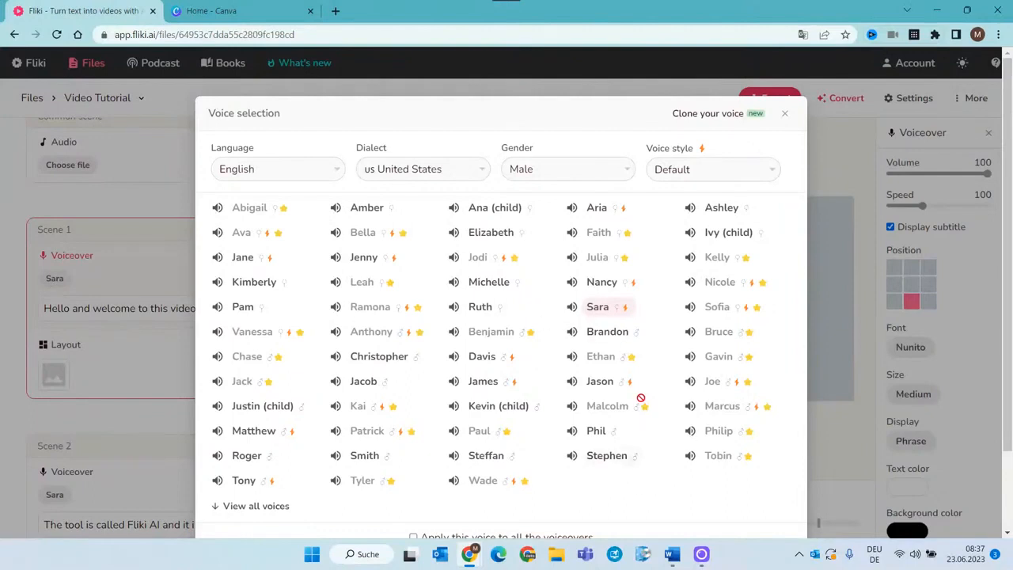
left_click(764, 165)
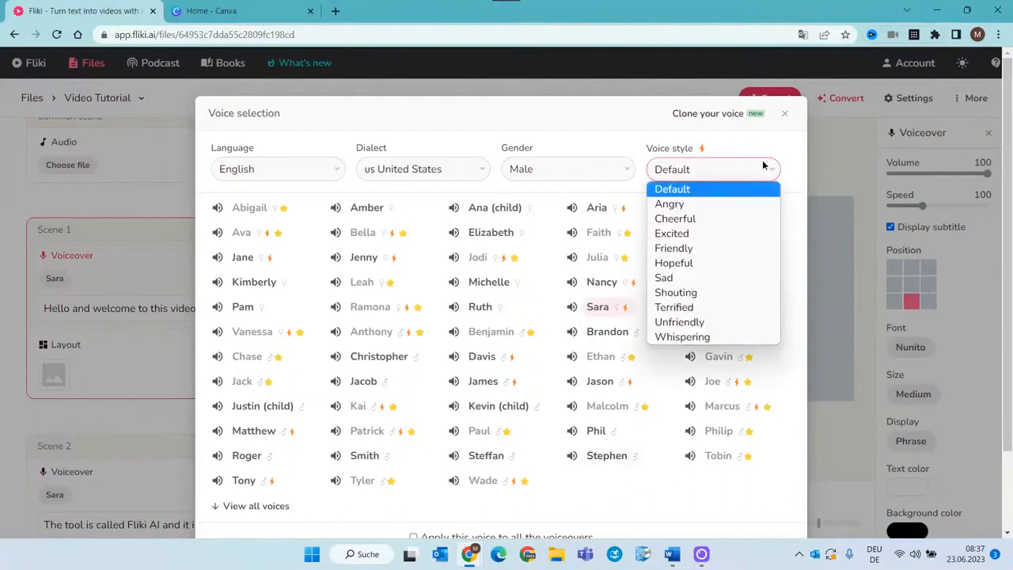
left_click(633, 148)
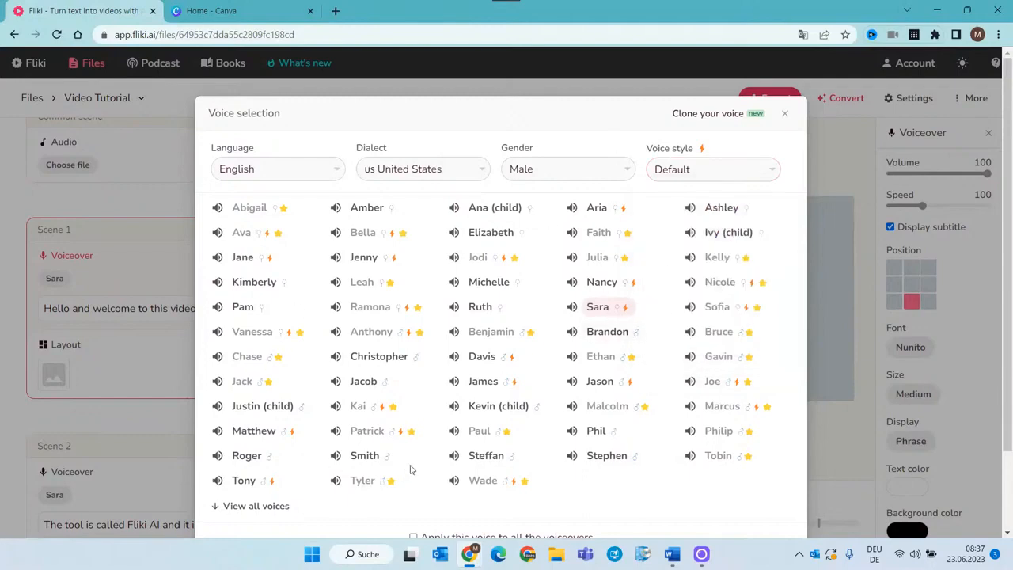
Expand the list to all United States English voices and examine which ones need a premium plan or support voice styles.
left_click(256, 505)
scroll(400, 469, "down", 5)
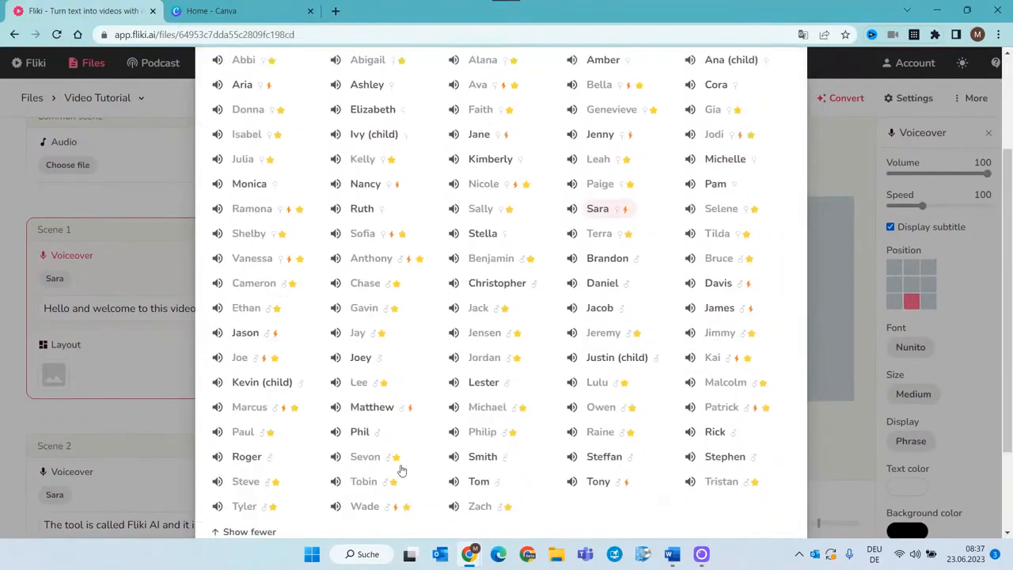
scroll(399, 464, "up", 2)
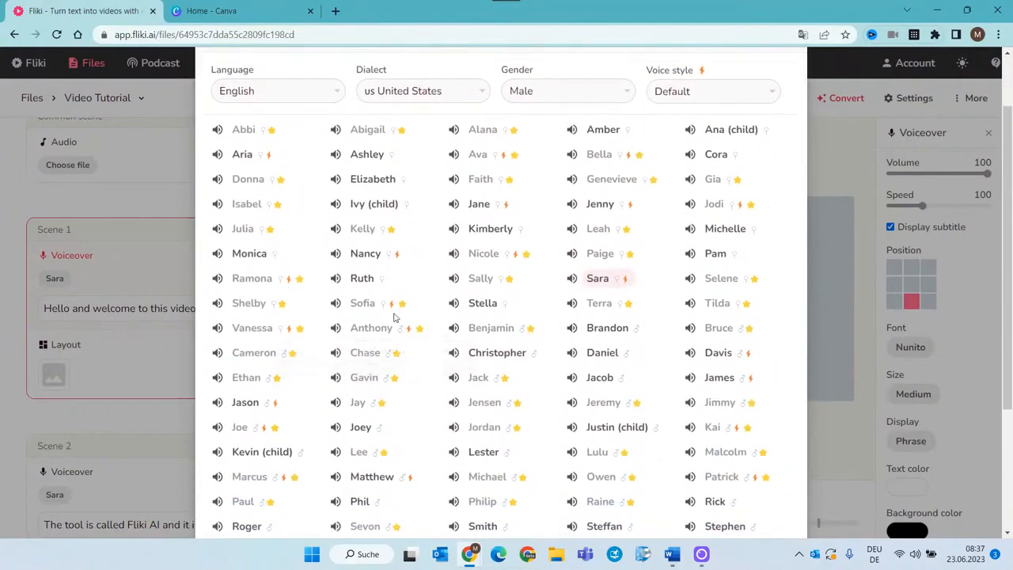
mouse_move(259, 183)
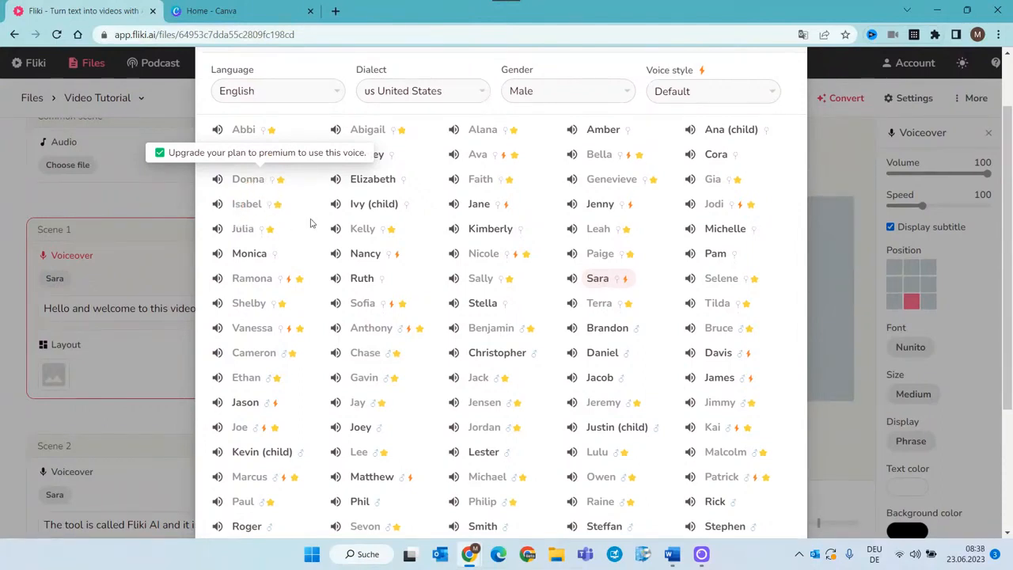
scroll(572, 234, "up", 1)
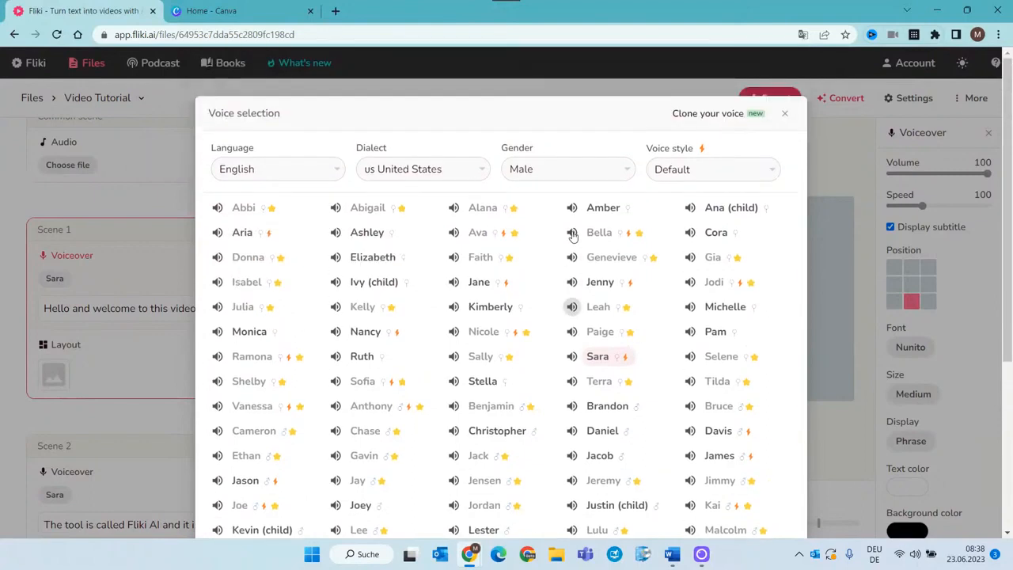
scroll(528, 395, "down", 1)
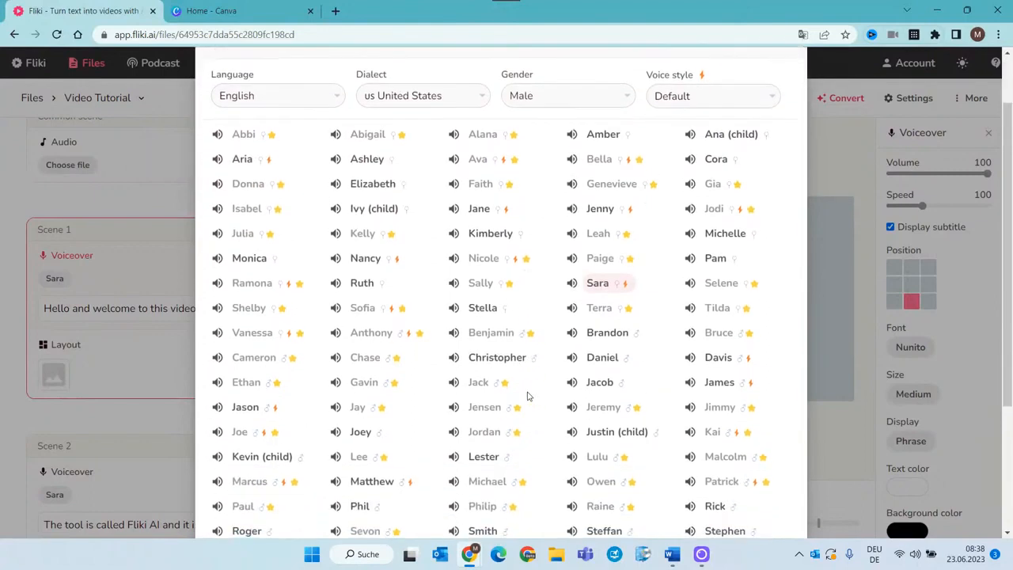
scroll(528, 396, "down", 1)
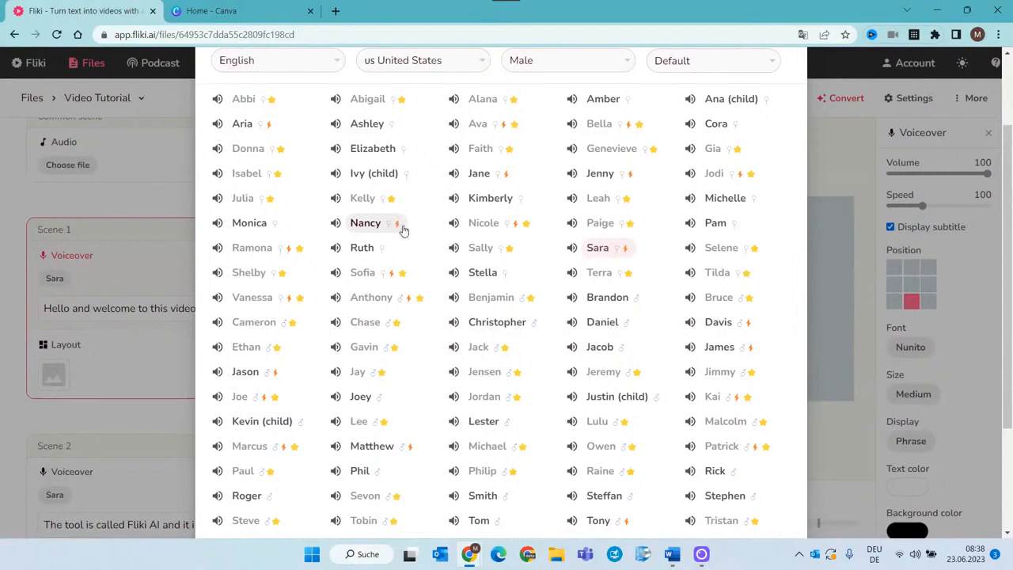
scroll(405, 227, "up", 1)
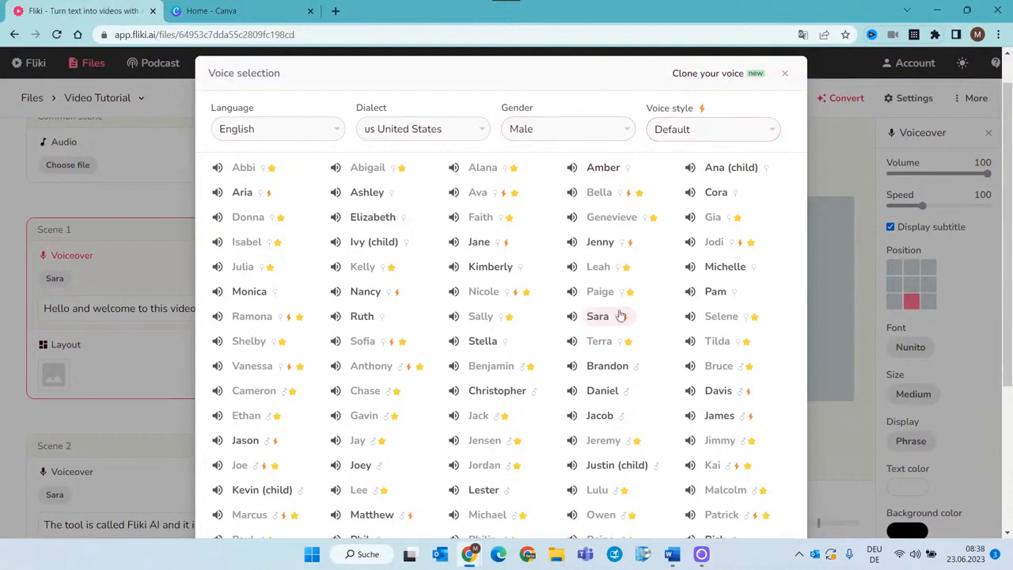
Review the voice style options once more without changing the style, and check the Sara voice's style marker.
left_click(746, 133)
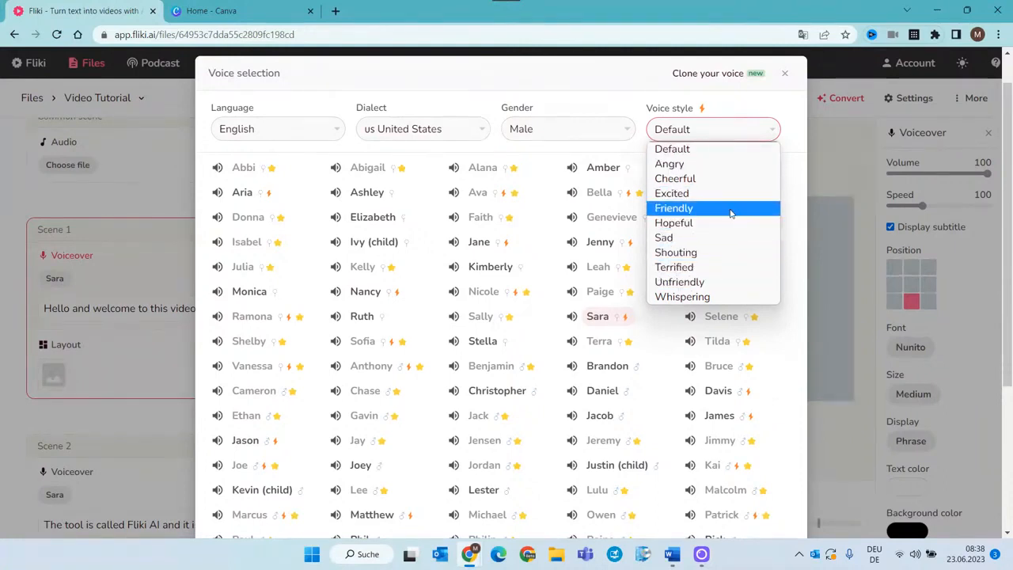
left_click(624, 107)
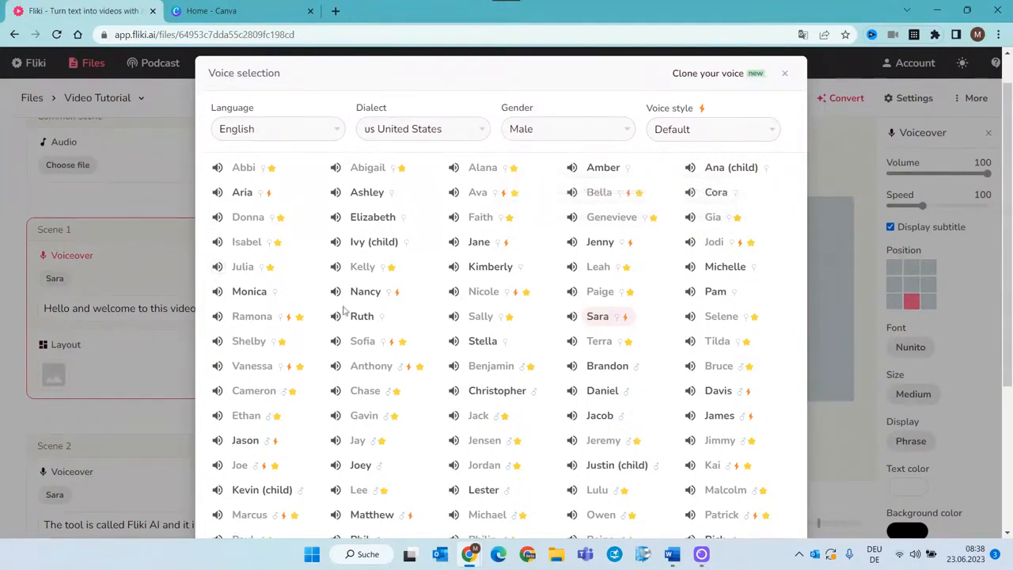
scroll(622, 312, "down", 1)
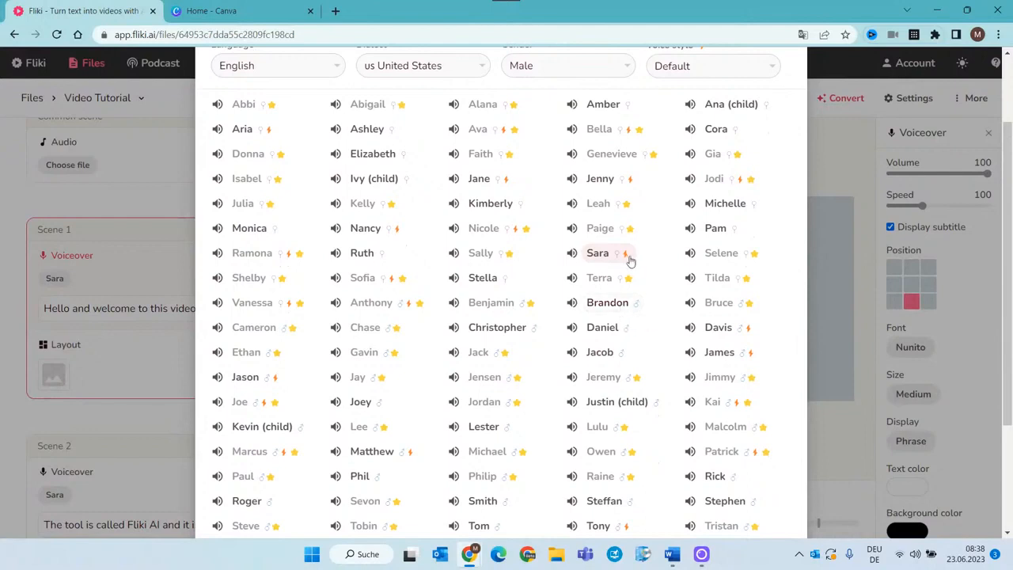
Review the voice styles with Default kept, and confirm Sara as the voice for all the voiceovers.
scroll(752, 154, "up", 2)
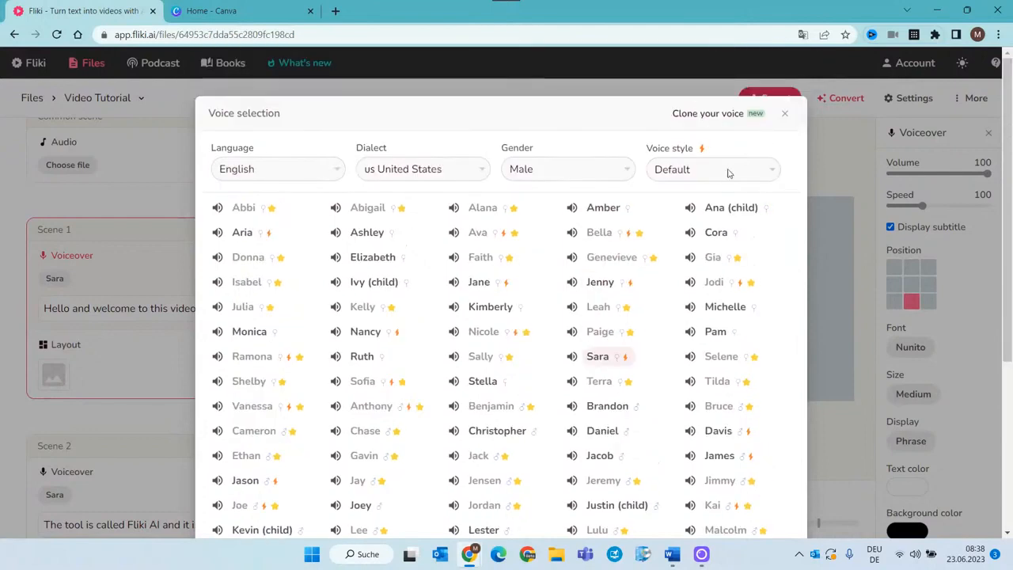
left_click(726, 169)
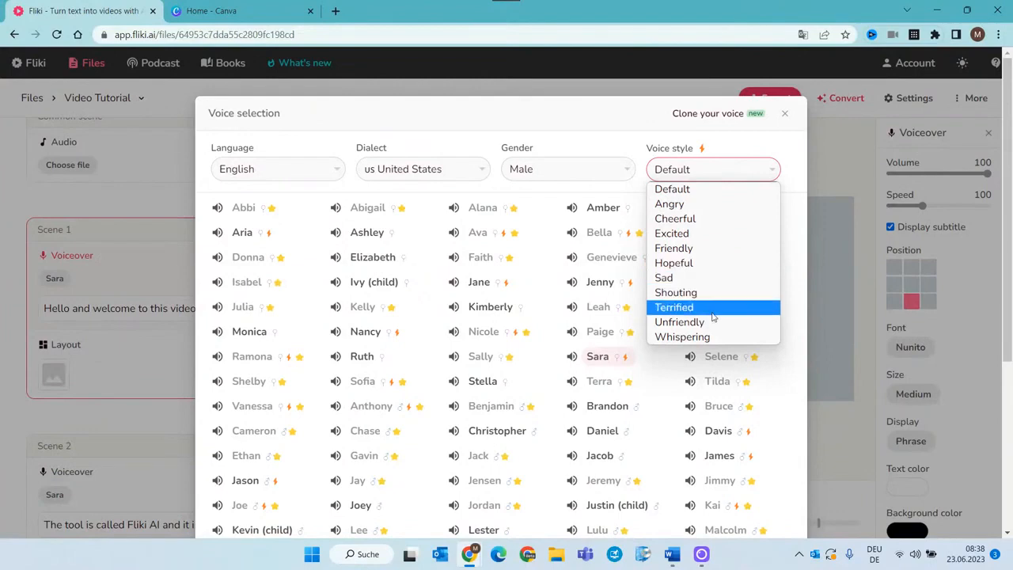
left_click(783, 154)
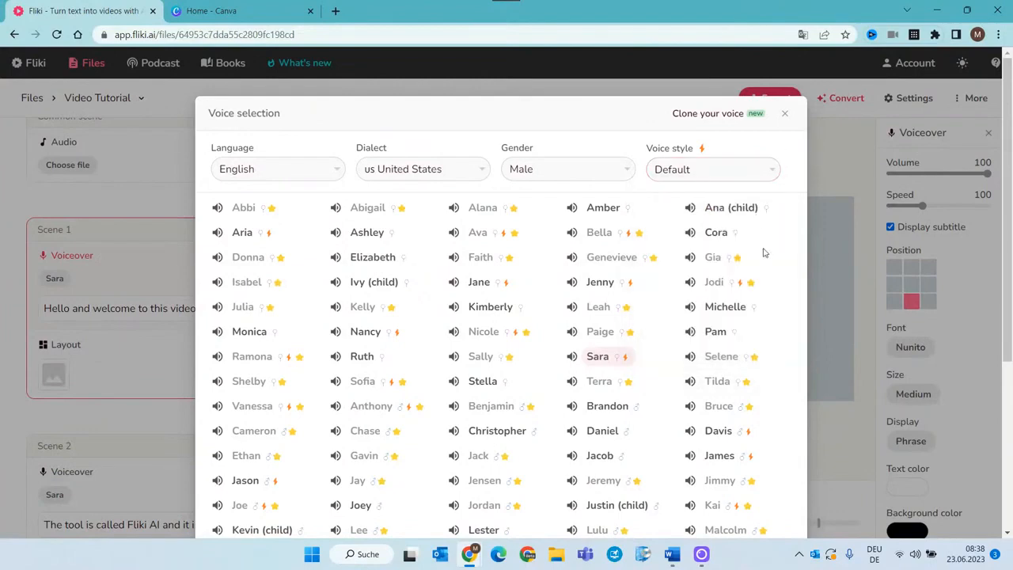
scroll(762, 251, "down", 2)
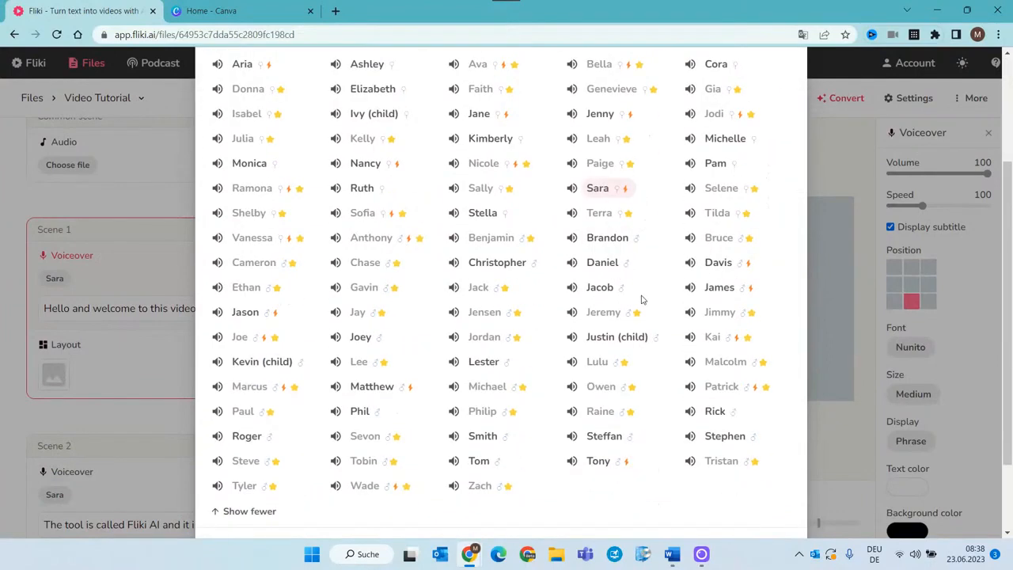
scroll(595, 194, "up", 2)
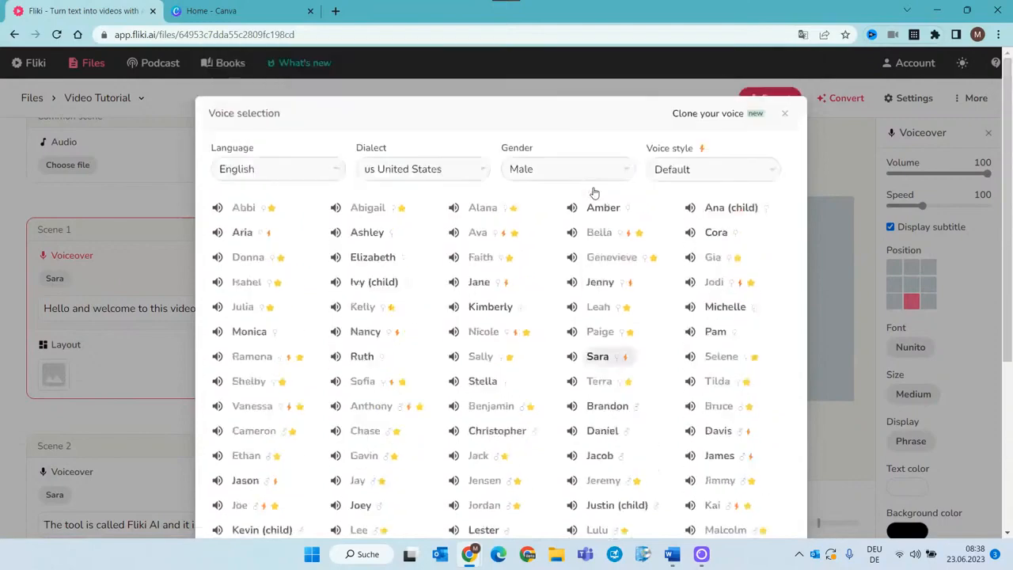
scroll(595, 193, "down", 3)
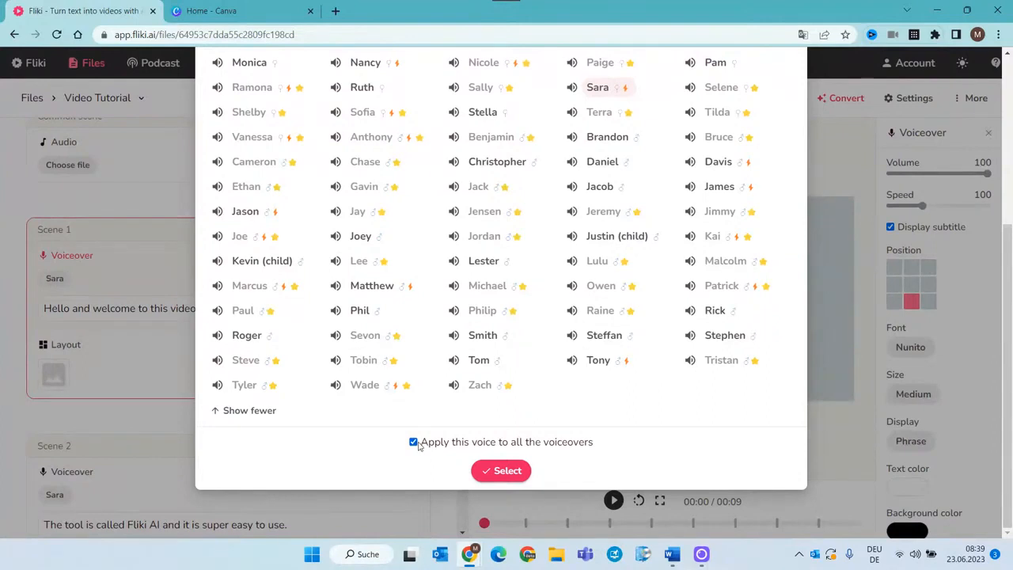
left_click(497, 470)
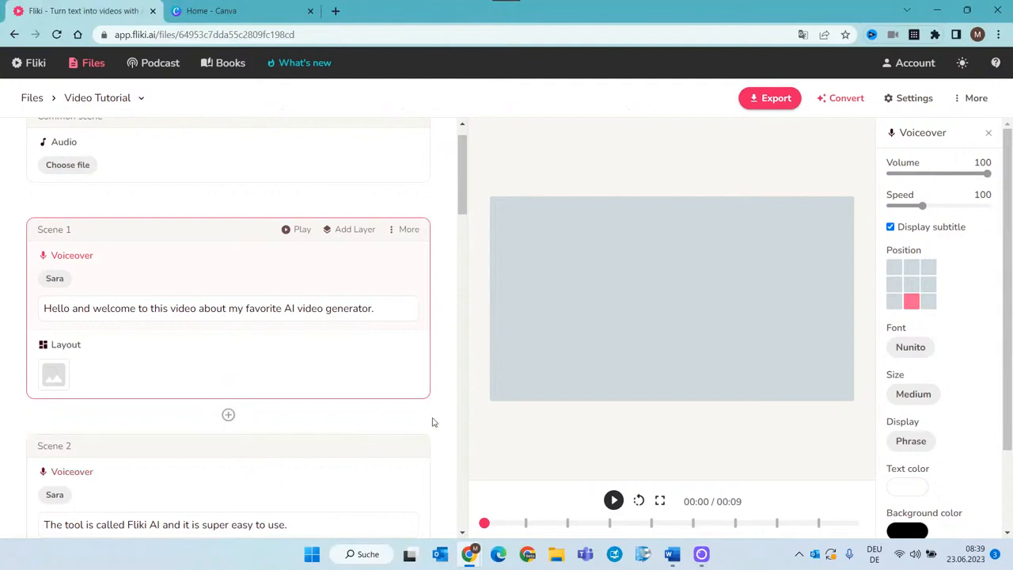
Open the personal media library for Scene 1 and view the file upload dialog, closing it without choosing a file.
scroll(432, 421, "up", 1)
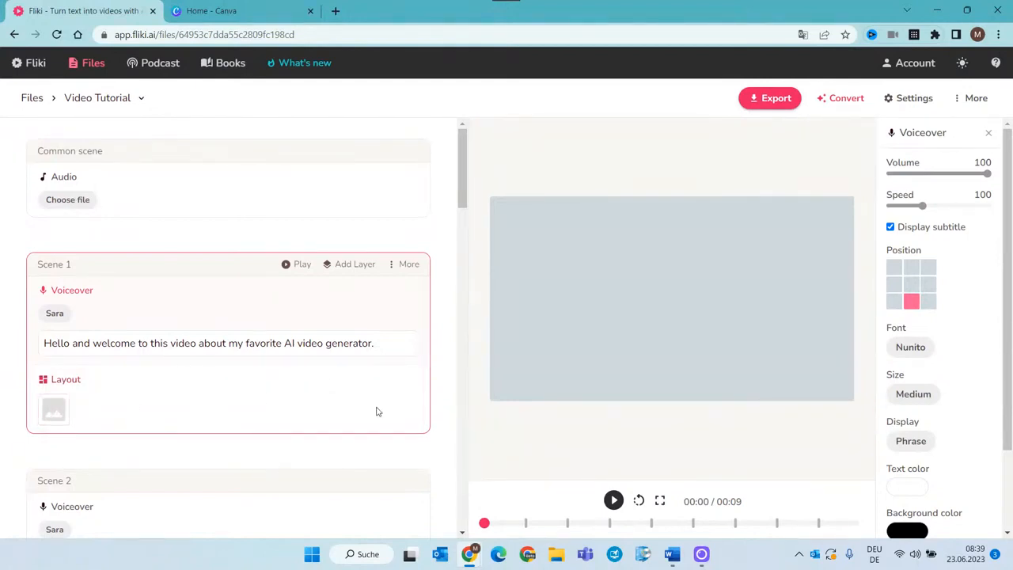
scroll(376, 411, "down", 1)
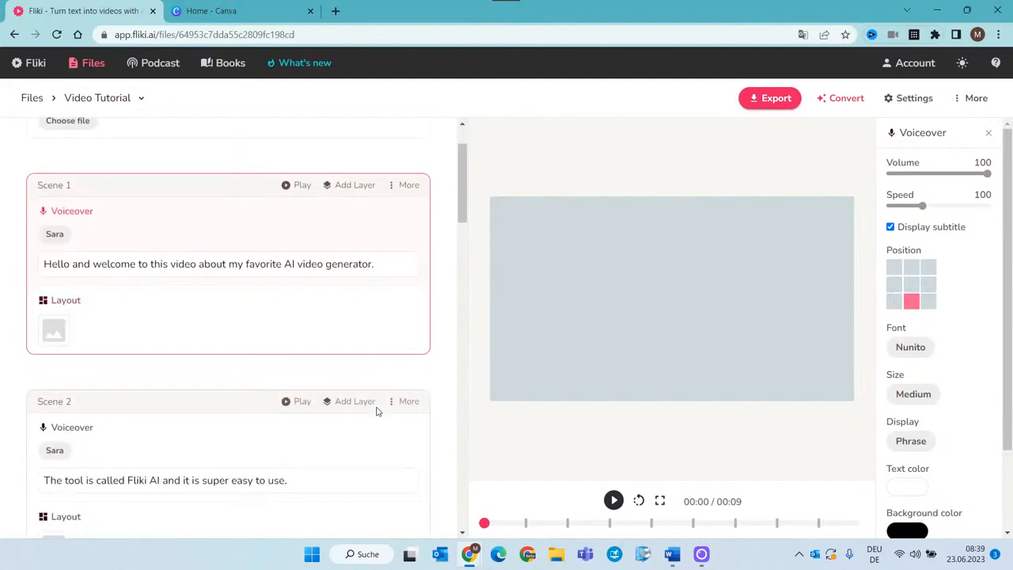
scroll(376, 410, "up", 1)
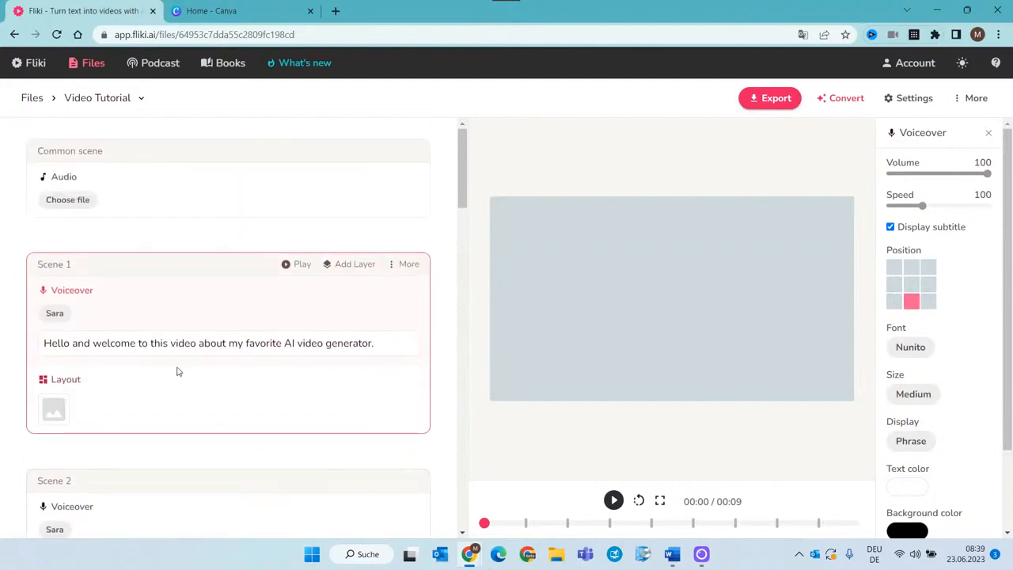
left_click(53, 411)
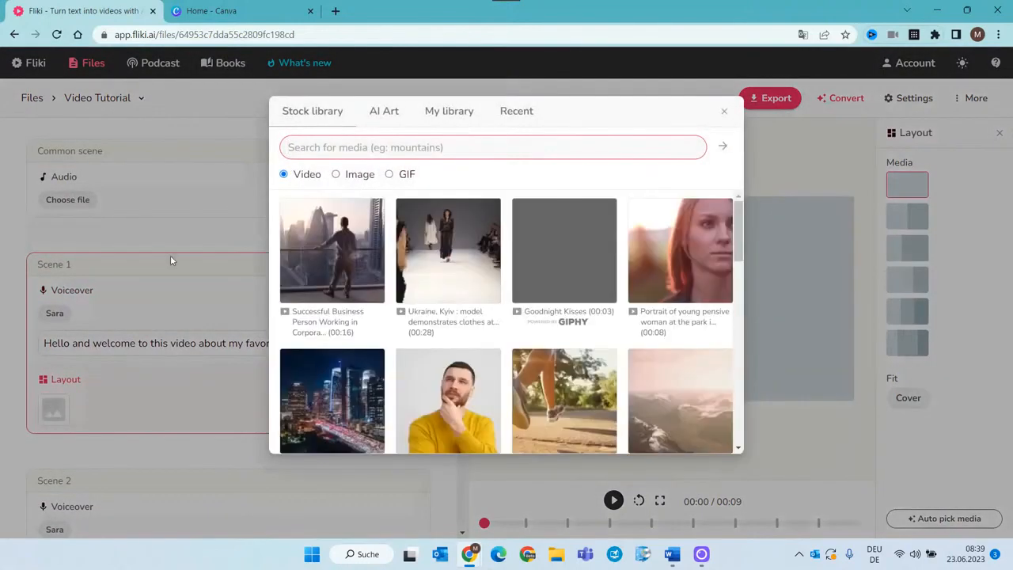
left_click(449, 111)
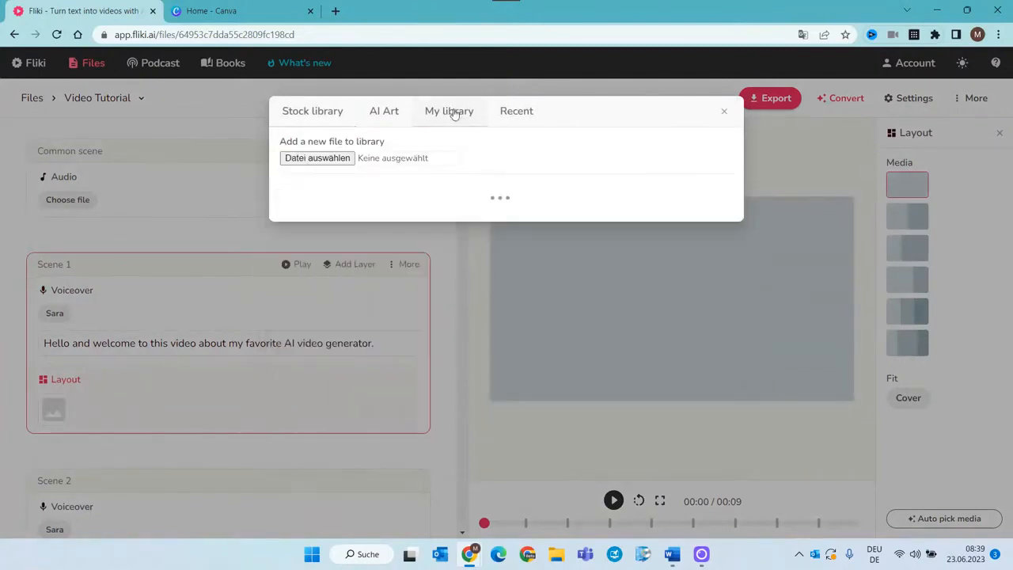
left_click(312, 159)
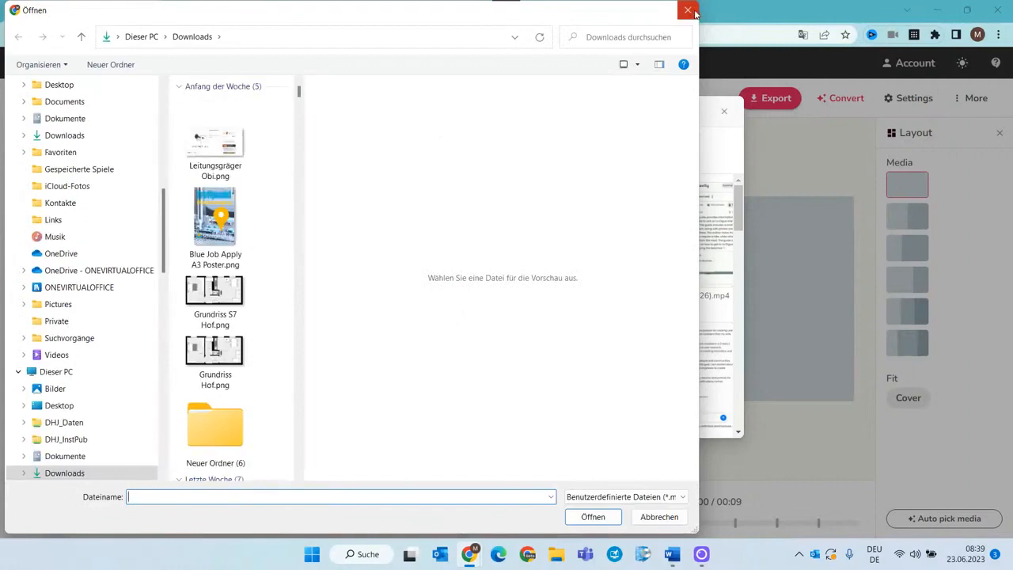
left_click(689, 11)
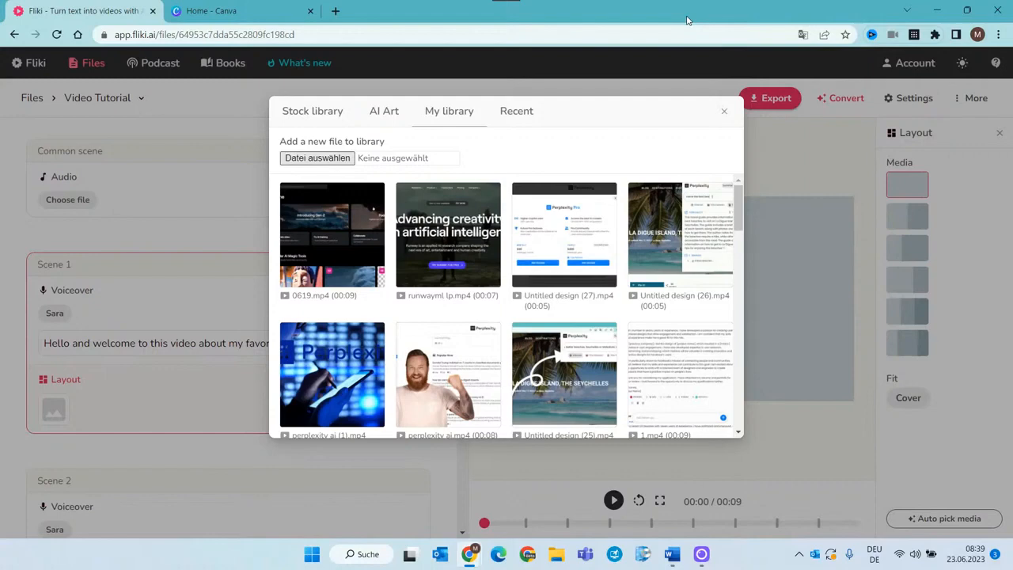
Switch to Canva, open the recent "perplexity ai" video design and look through the clips on its timeline.
left_click(230, 10)
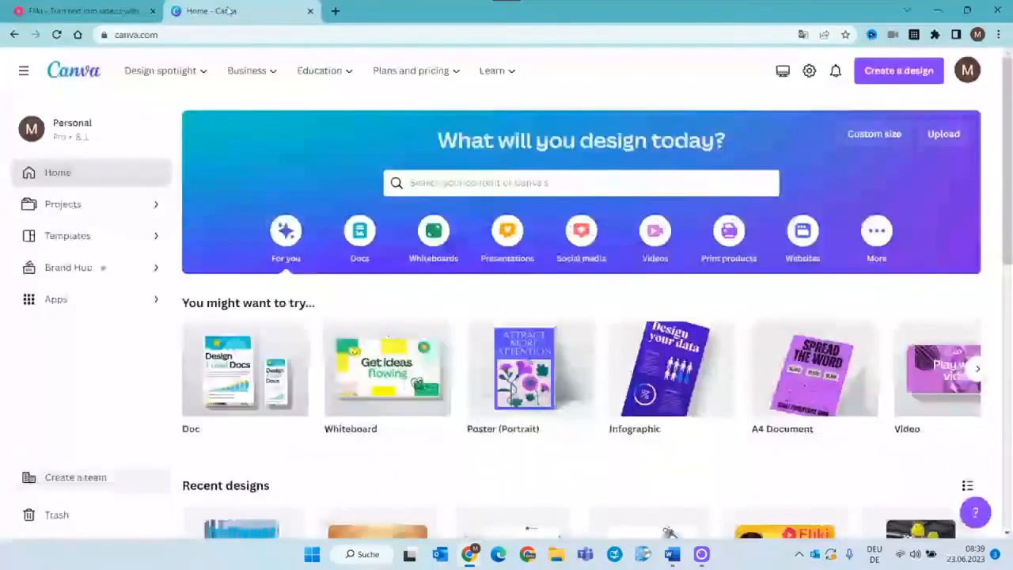
scroll(357, 277, "down", 2)
scroll(358, 277, "down", 2)
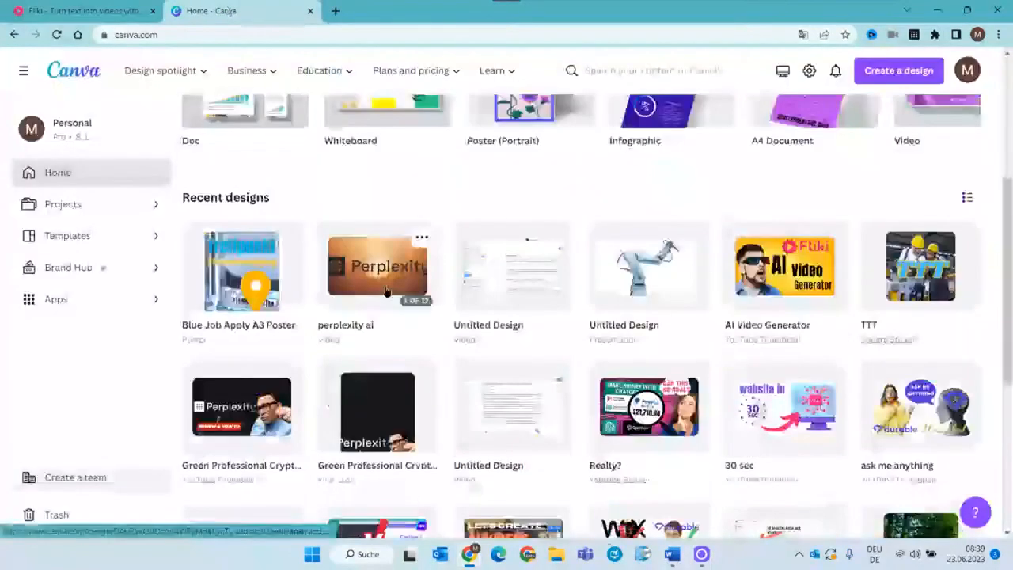
left_click(387, 291)
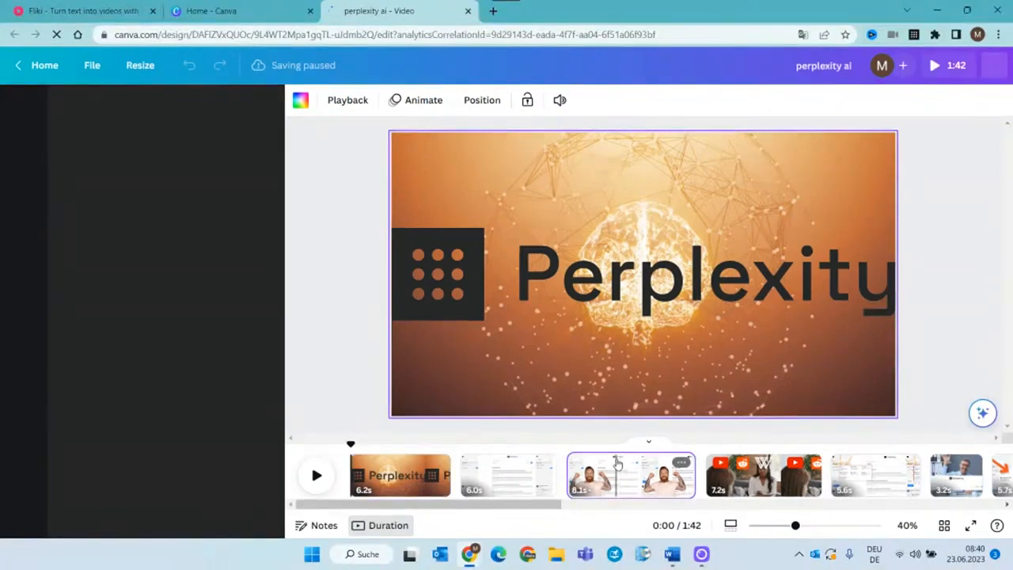
left_click(586, 459)
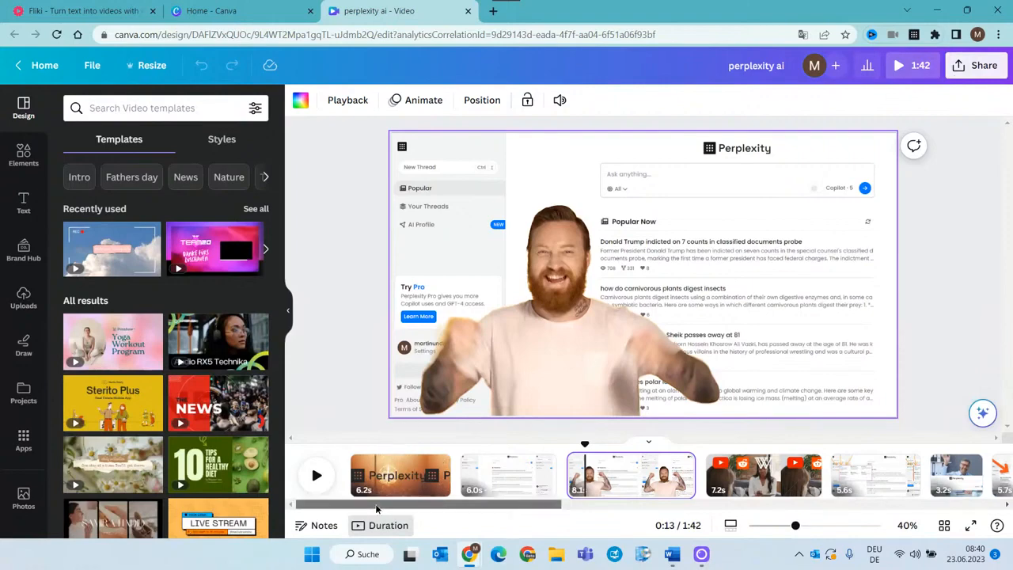
left_click_drag(378, 507, 536, 497)
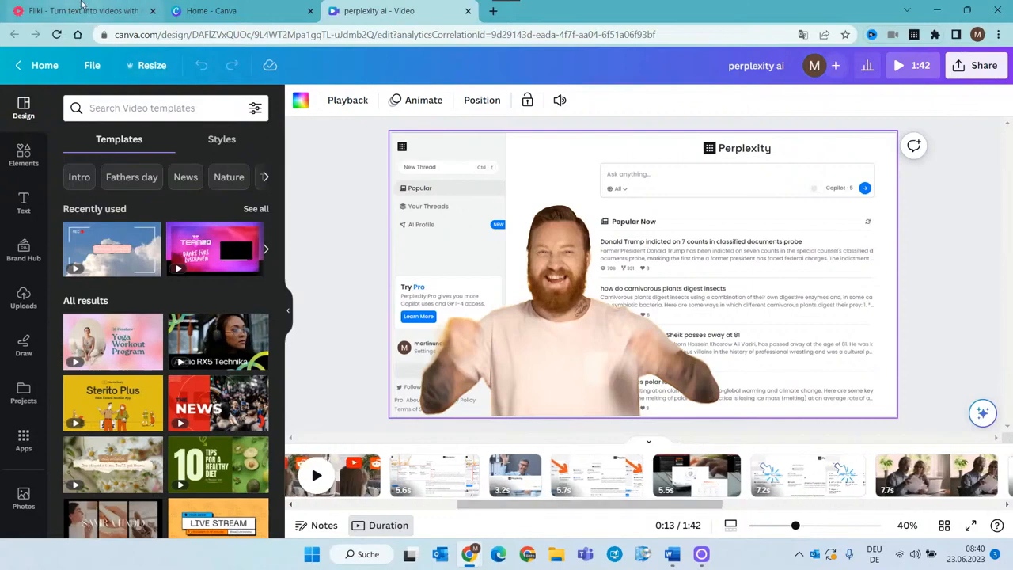
Return to Fliki, close the media library, and view the Canva design once more before coming back to Scene 1.
left_click(85, 11)
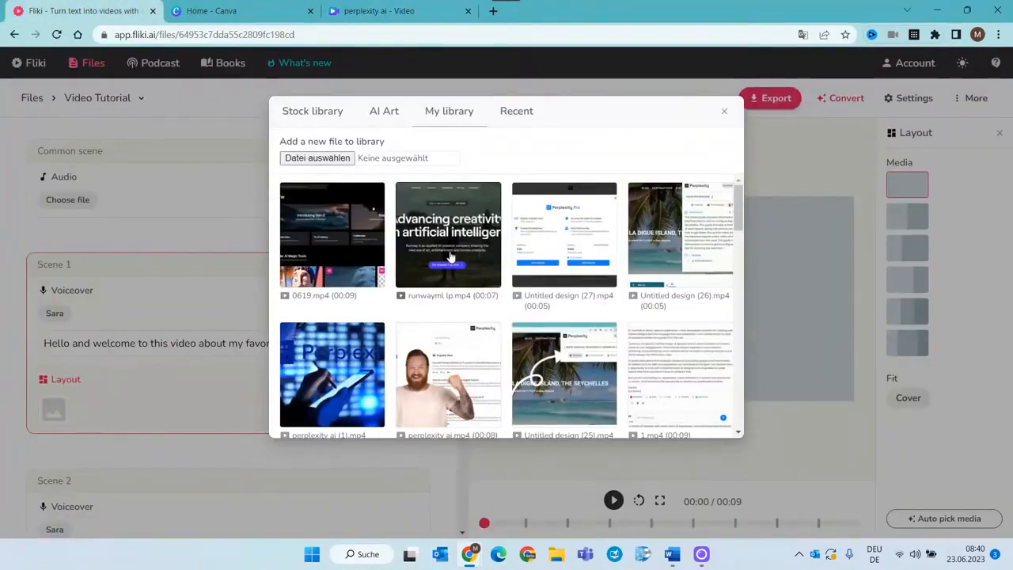
left_click(724, 110)
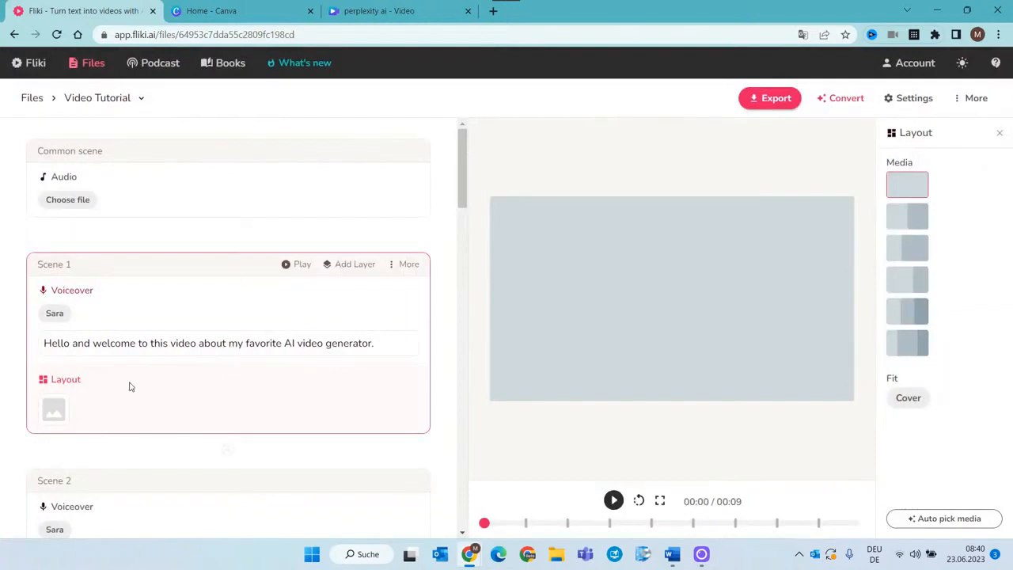
left_click(399, 12)
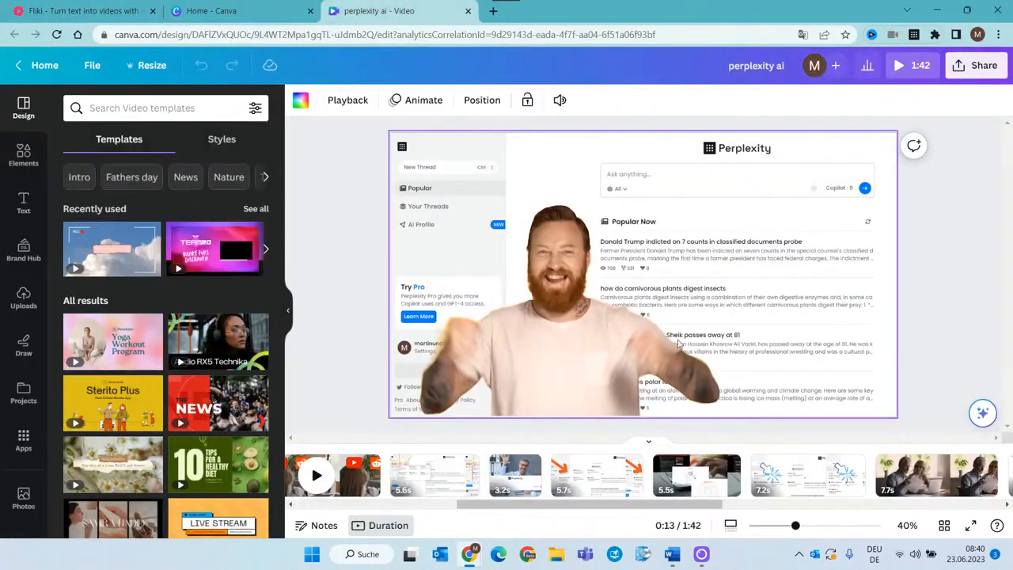
left_click(85, 11)
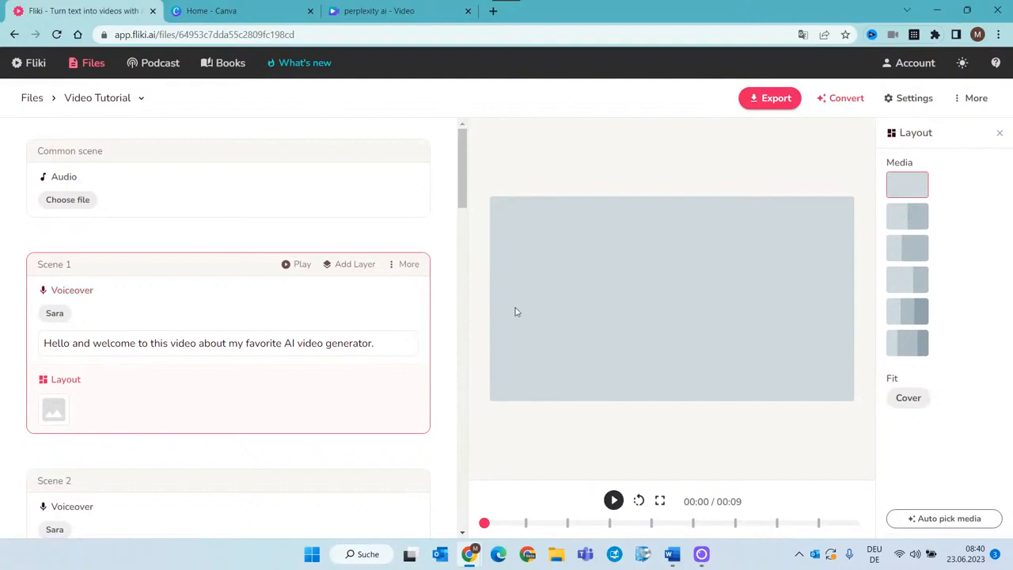
Search the stock videos for "tv host", add the young male vlogger clip to Scene 1, and play the scene.
left_click(52, 415)
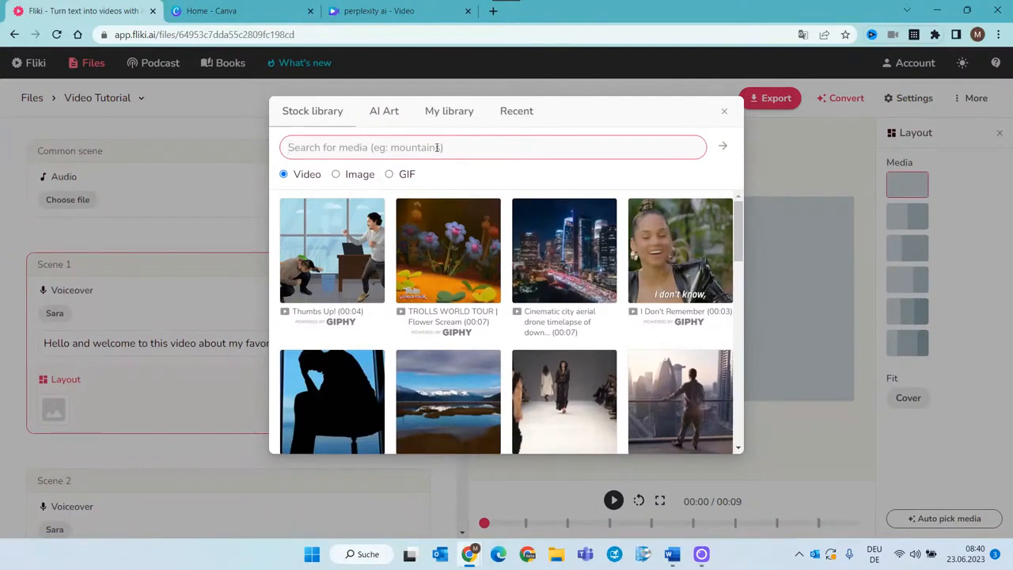
type("tv host")
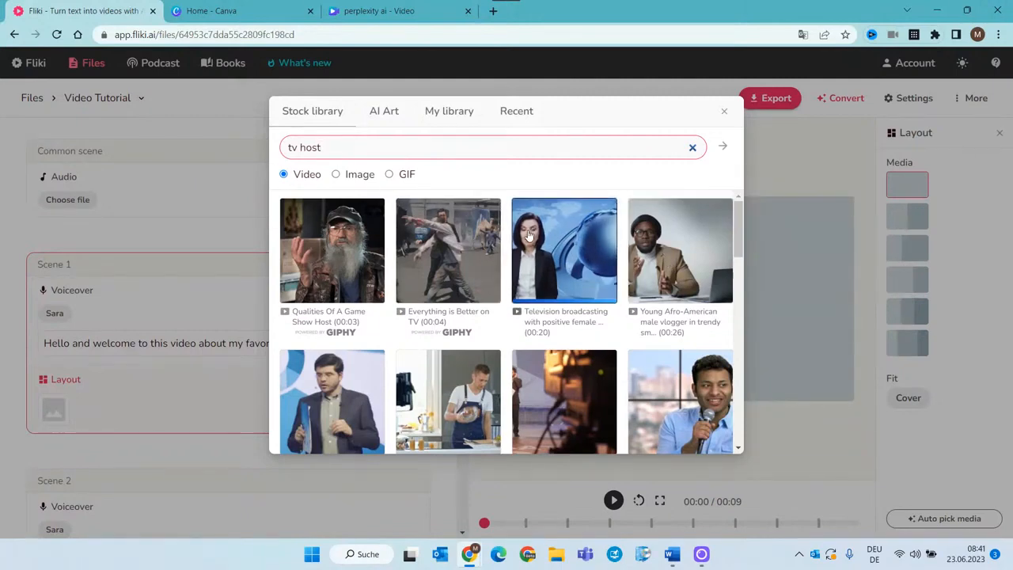
left_click(677, 260)
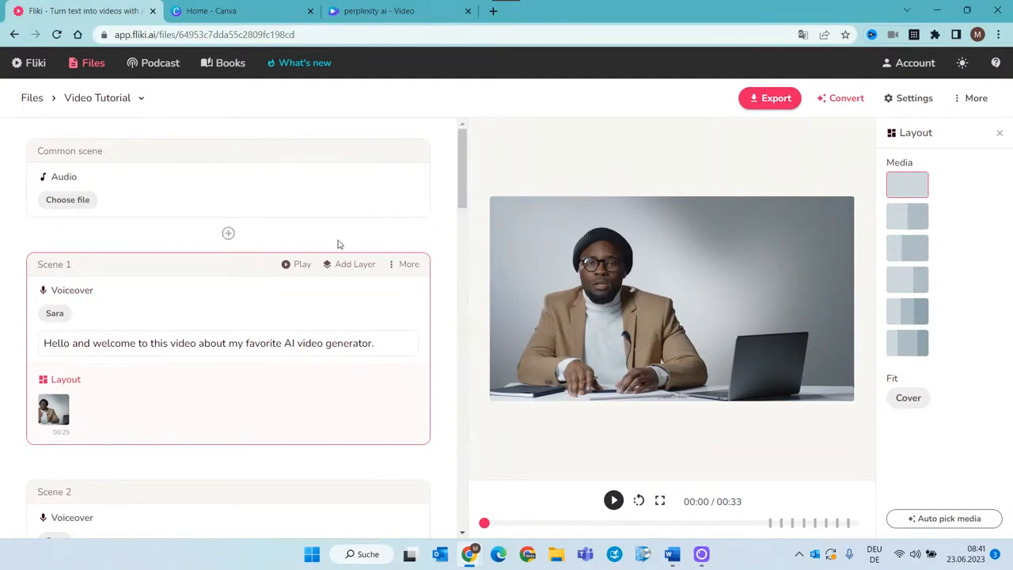
left_click(284, 267)
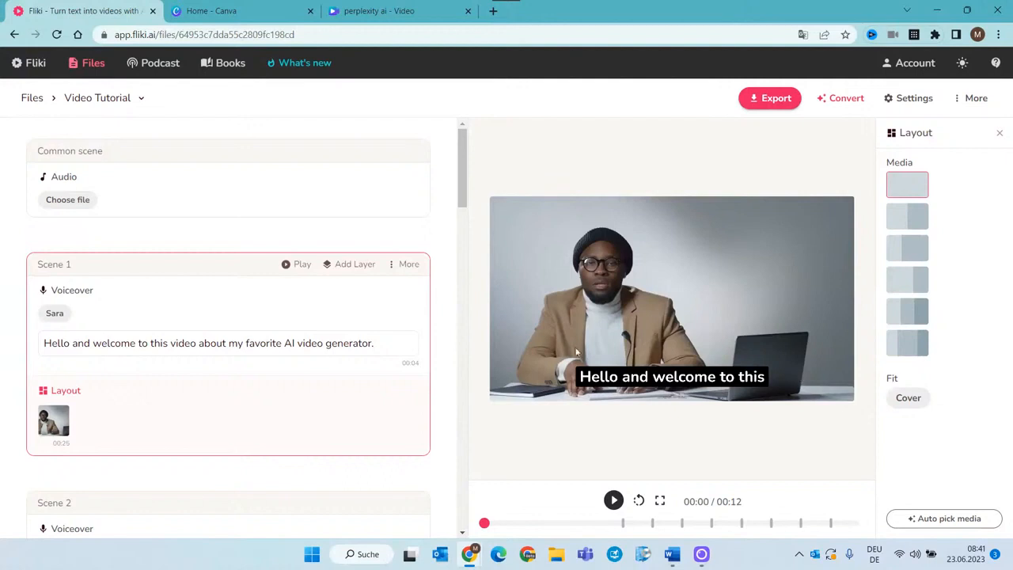
Try Scene 1's subtitle at top centre, middle left and middle right, and set it back to bottom centre.
left_click(336, 342)
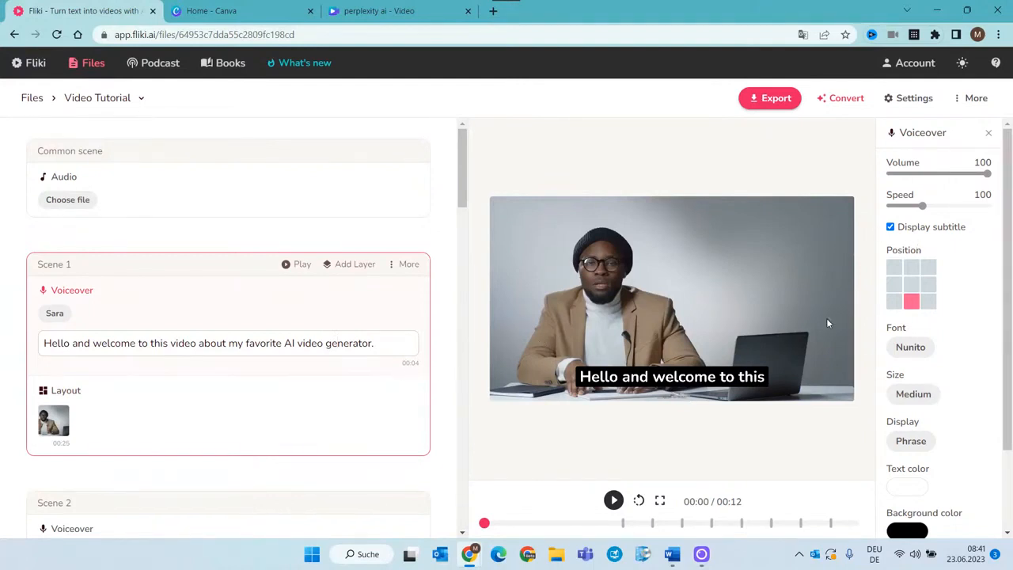
left_click(911, 269)
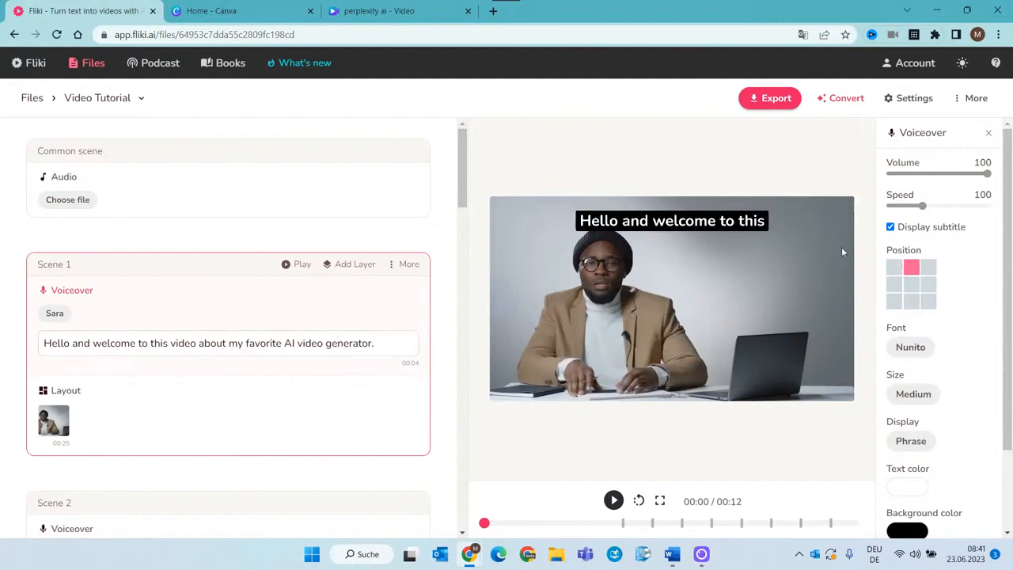
left_click(894, 285)
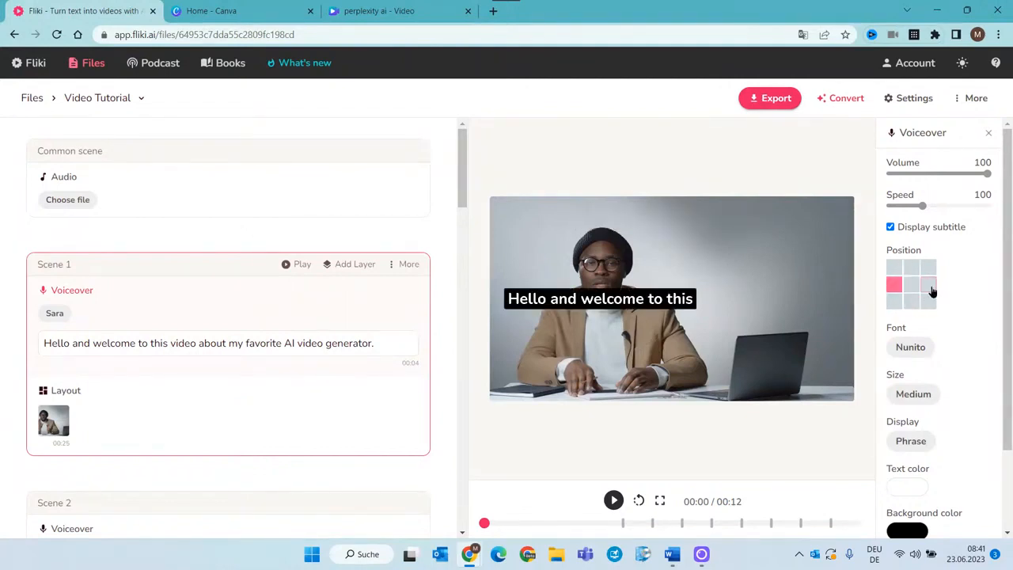
left_click(929, 287)
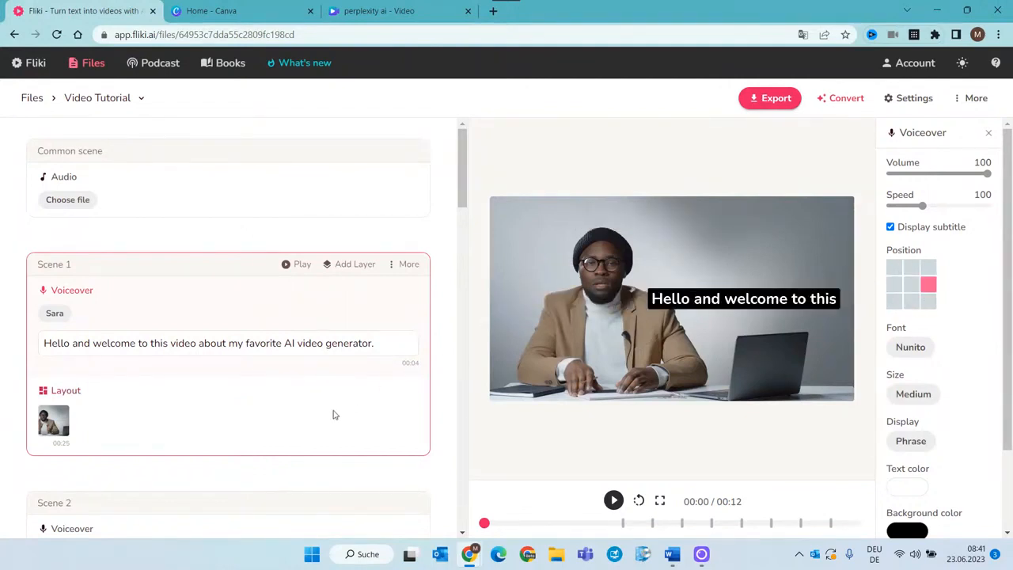
left_click(221, 394)
left_click(204, 342)
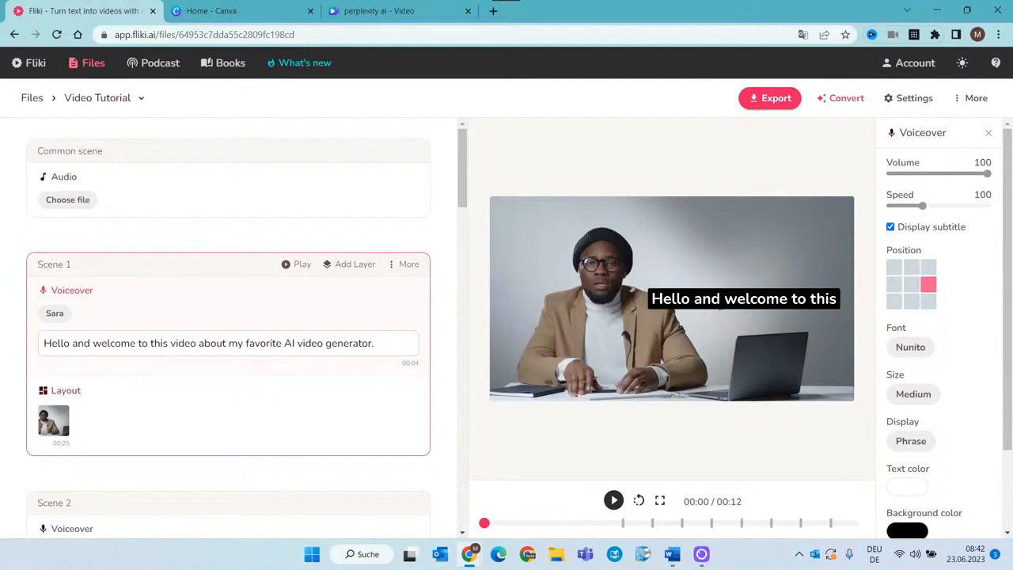
left_click(914, 306)
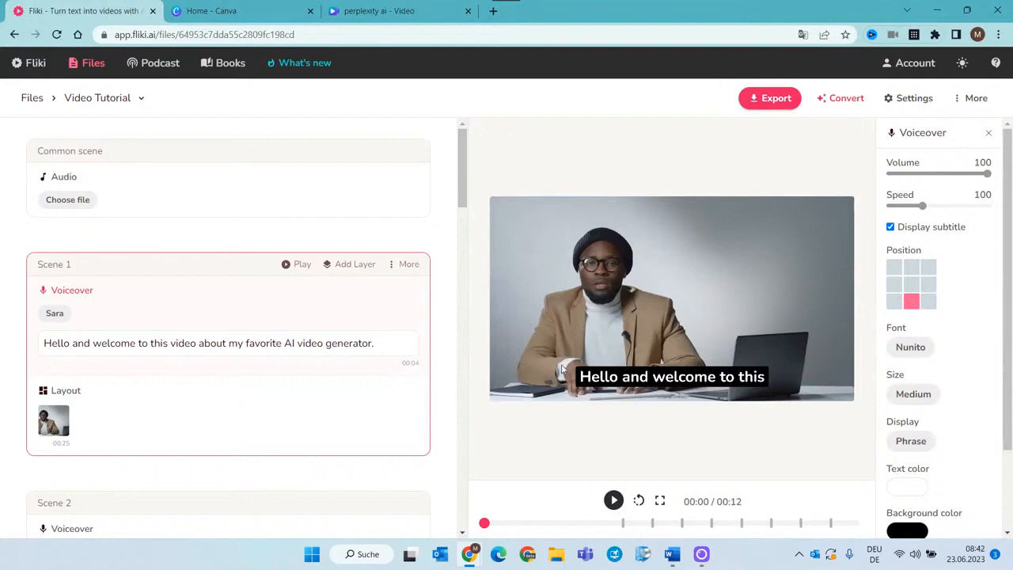
Turn Scene 1's subtitle off and back on, and set the subtitle size to Small.
left_click(890, 227)
left_click(890, 228)
scroll(964, 330, "down", 3)
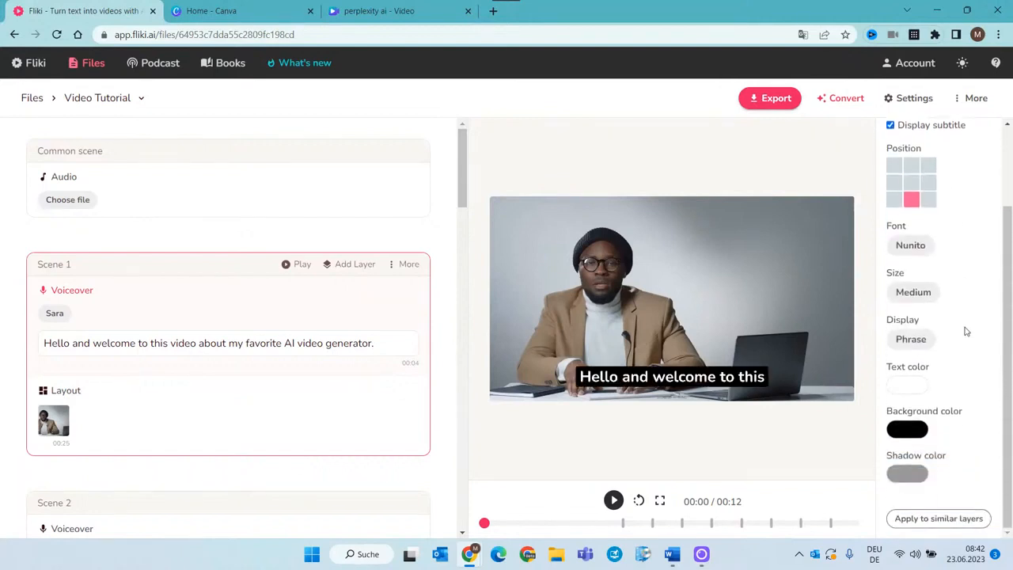
left_click(918, 294)
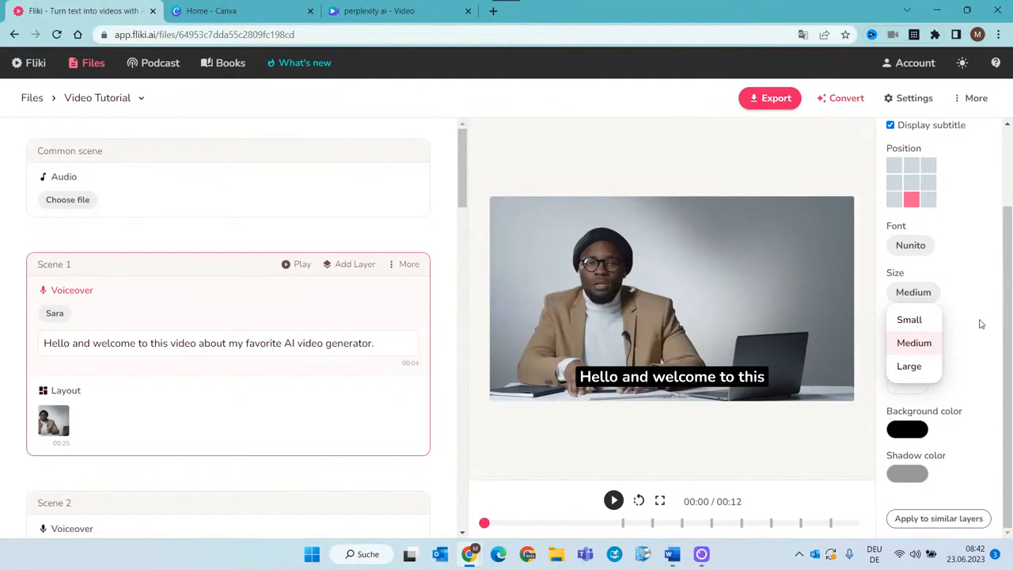
left_click(911, 320)
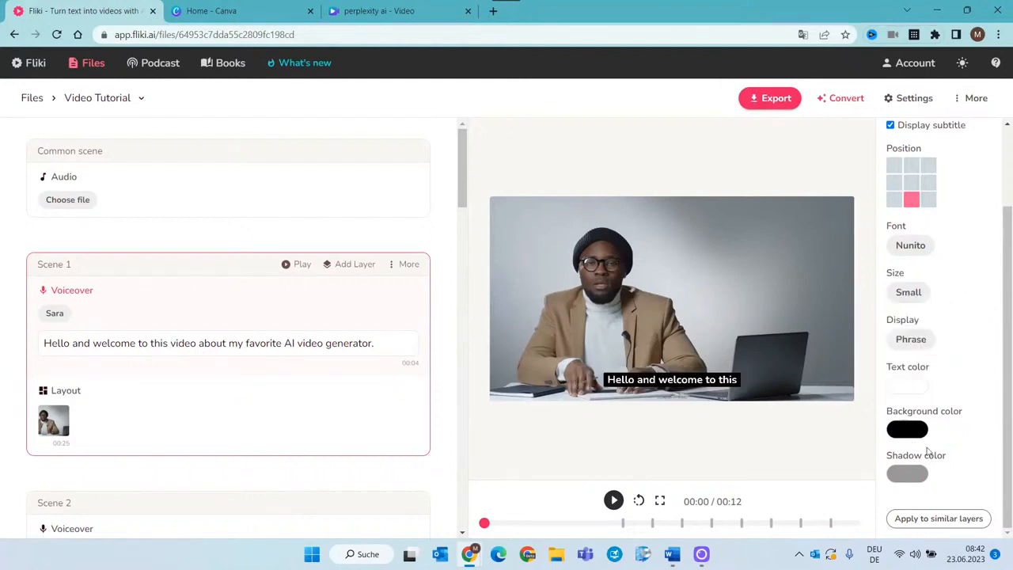
Review Scene 1's voiceover and subtitle settings, including the available subtitle display modes.
scroll(964, 452, "up", 2)
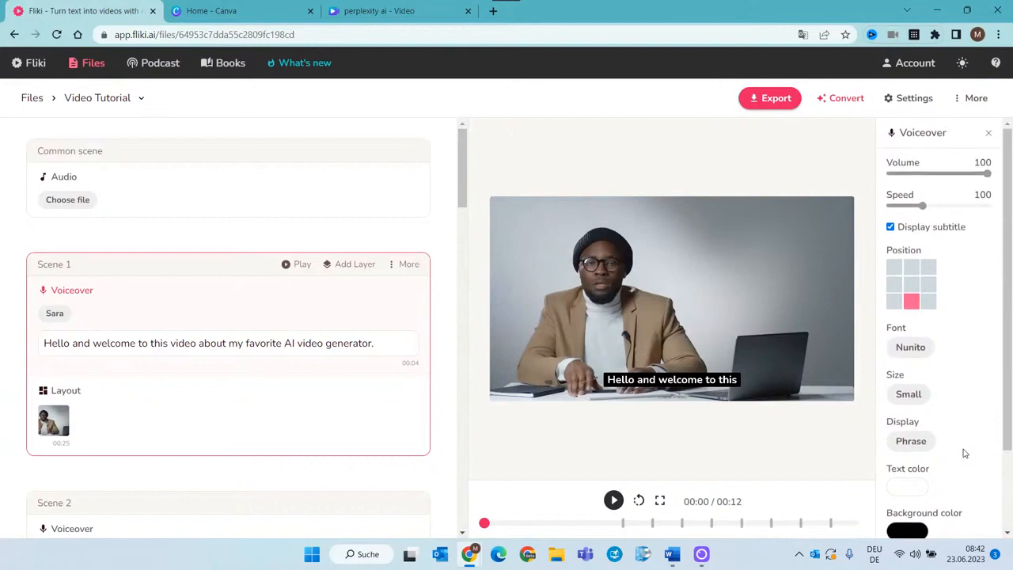
scroll(963, 453, "down", 3)
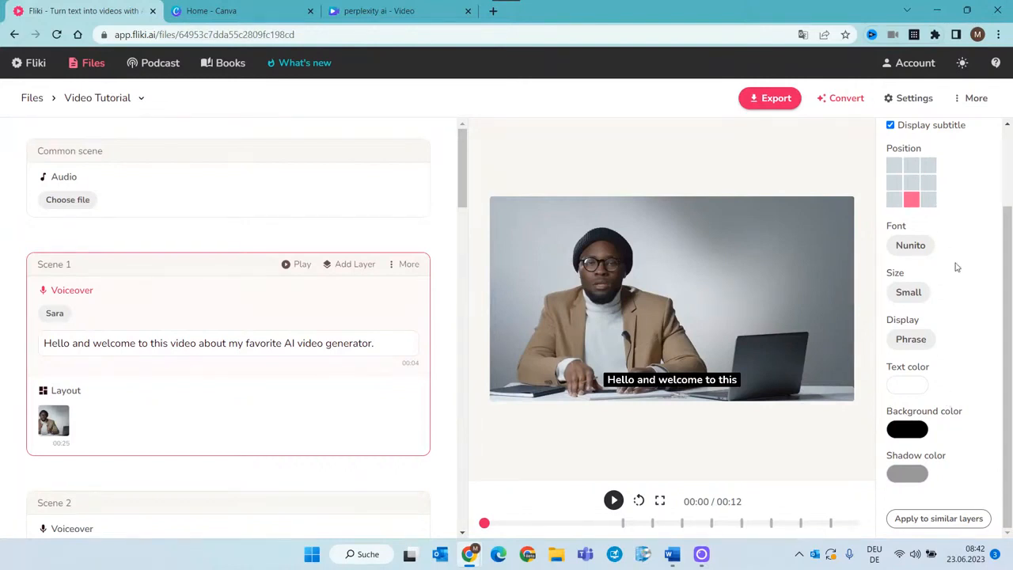
scroll(956, 267, "up", 3)
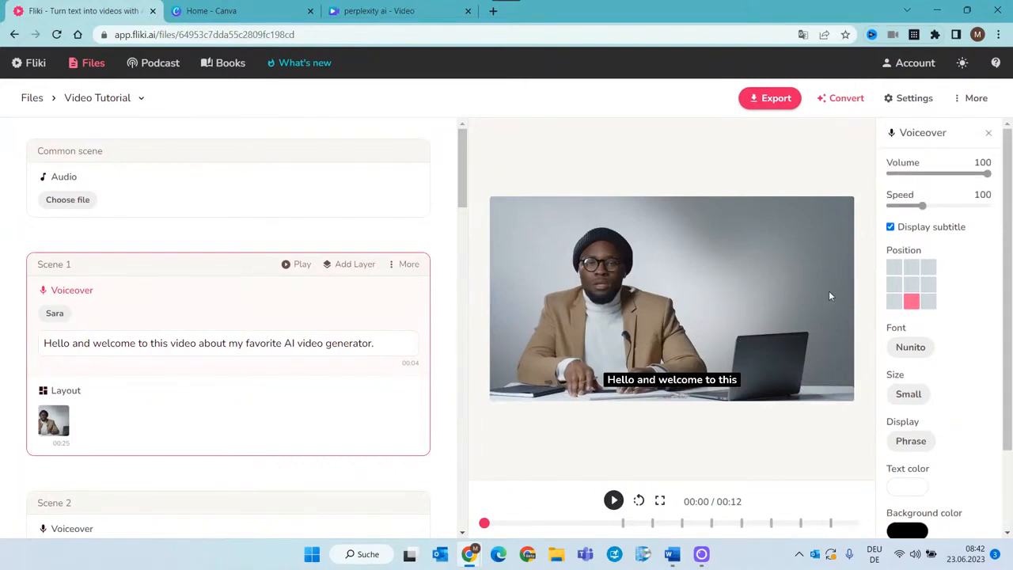
scroll(933, 323, "down", 2)
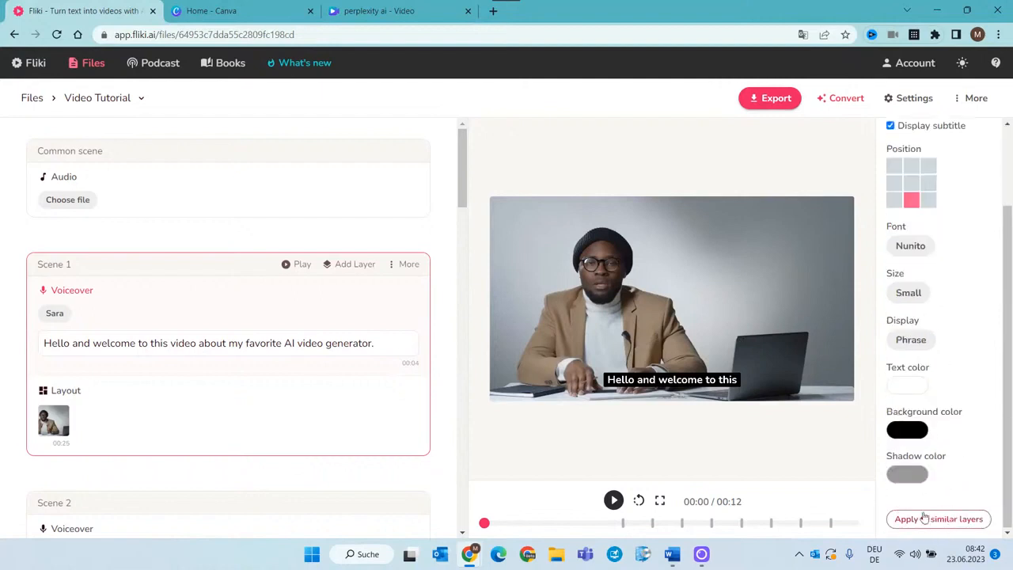
scroll(966, 351, "up", 1)
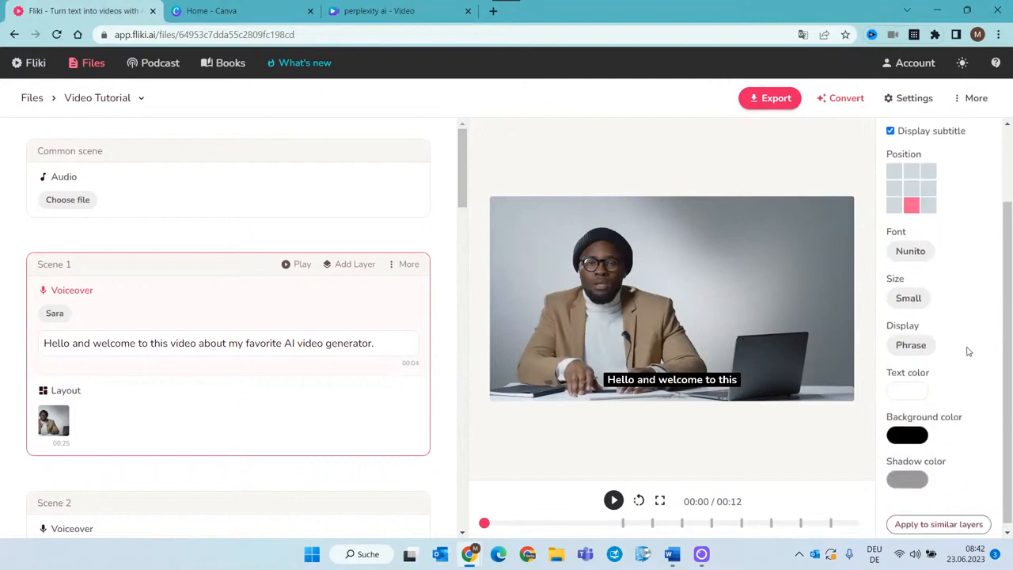
scroll(966, 350, "up", 1)
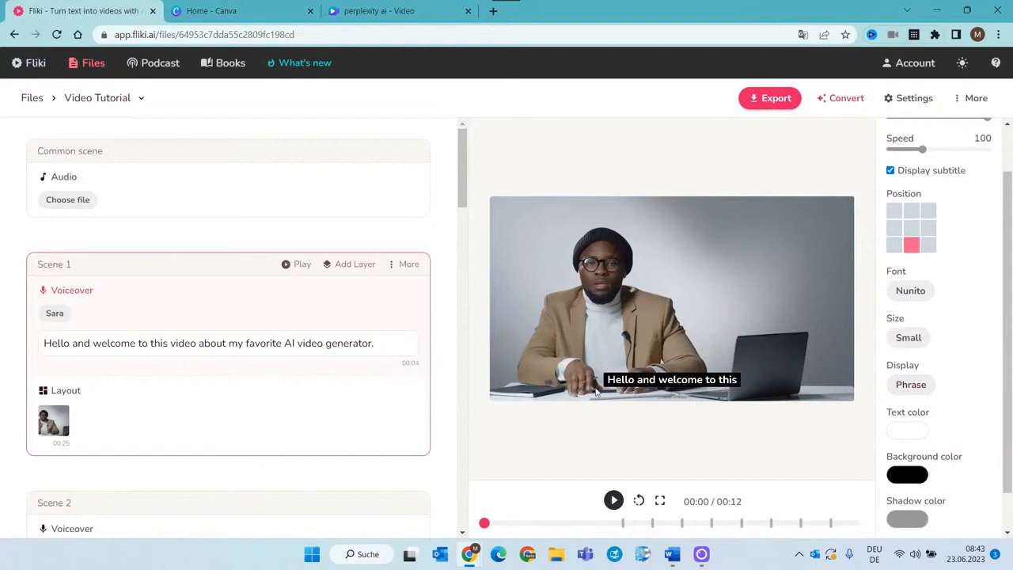
left_click(906, 386)
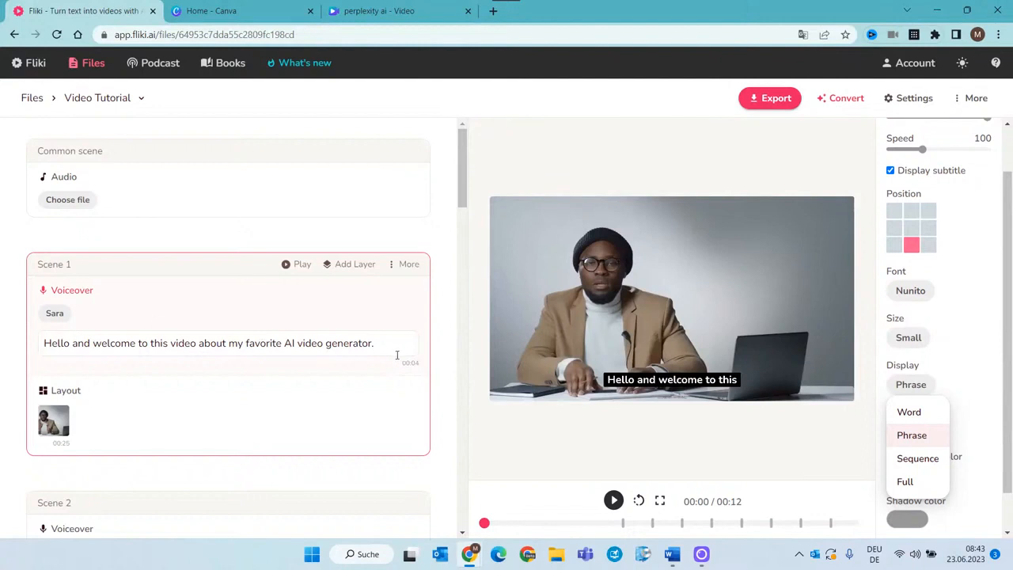
left_click(763, 458)
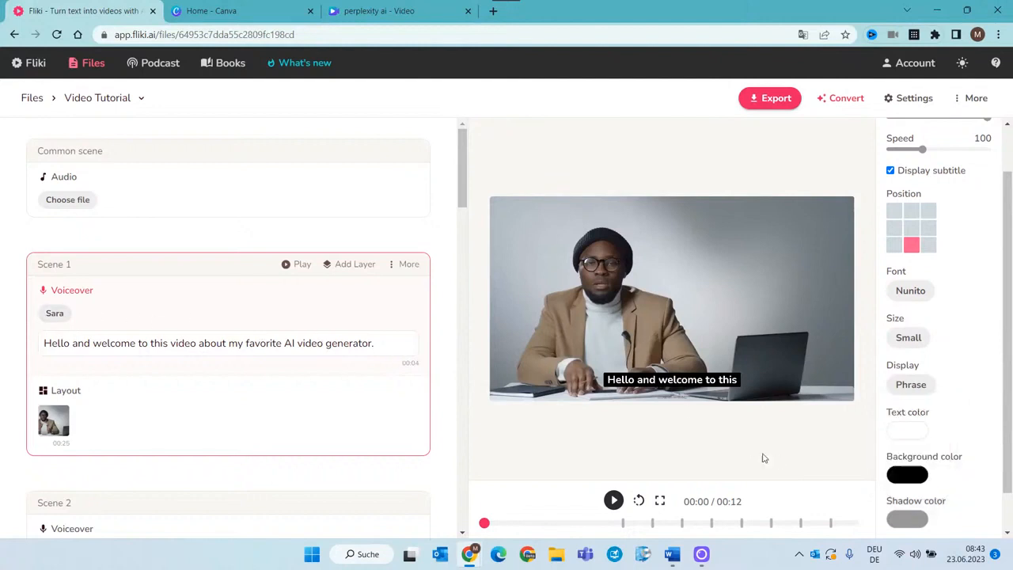
left_click(989, 429)
scroll(389, 386, "down", 1)
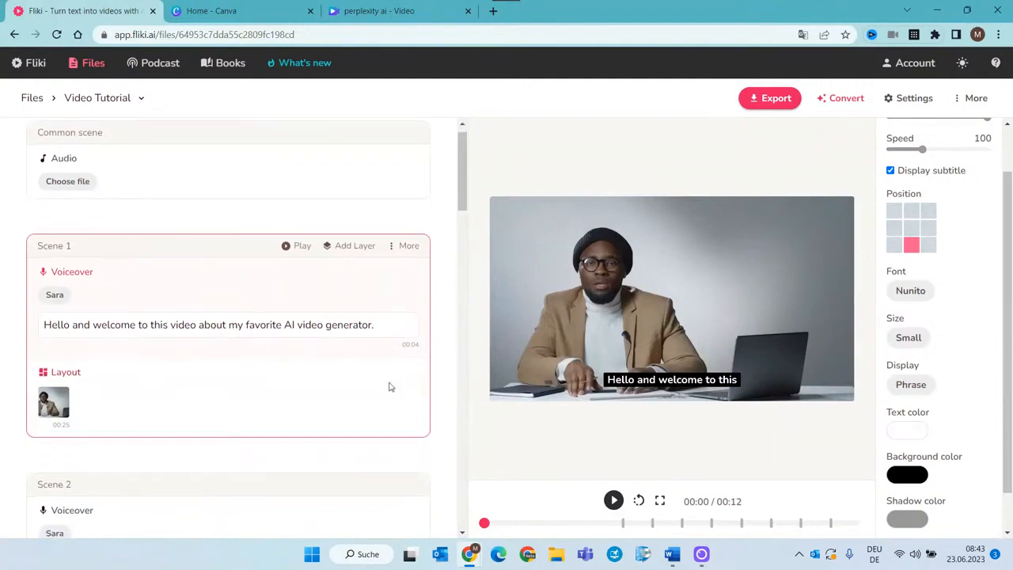
Try a two-part side-by-side layout in Scene 1 with the stock clip of huge rocky mountains as second media, and play the scene.
left_click(234, 371)
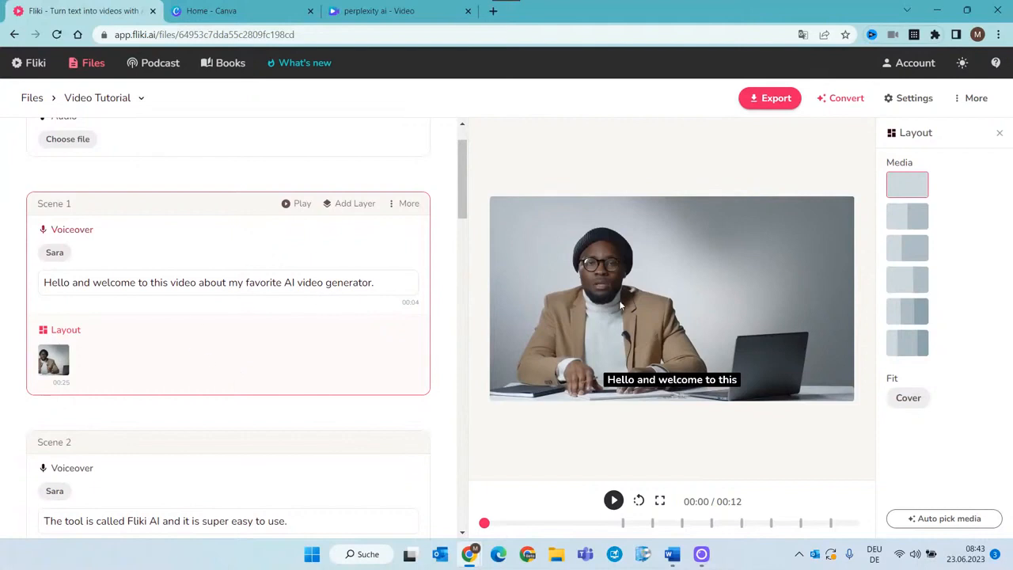
left_click(906, 221)
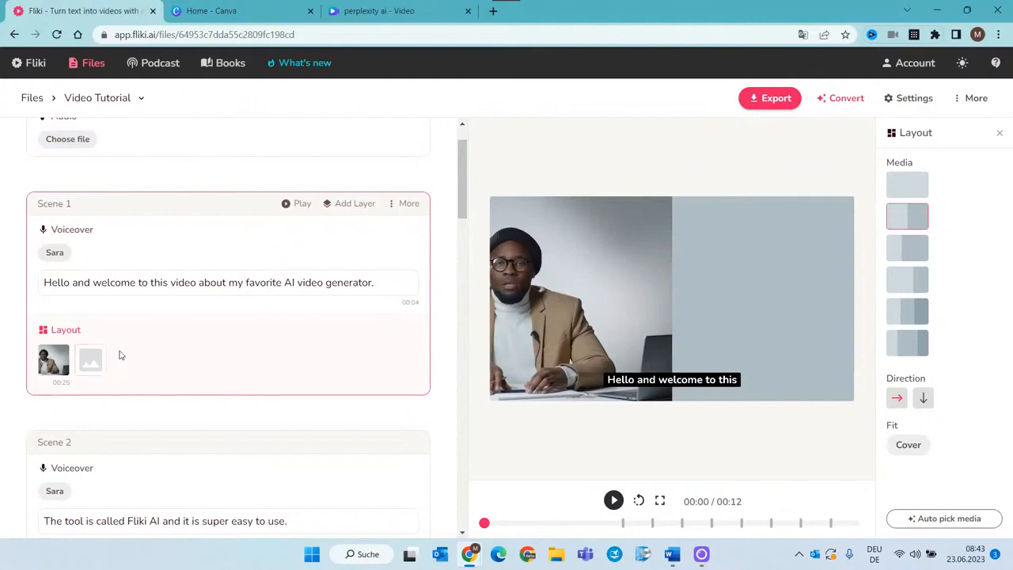
left_click(92, 361)
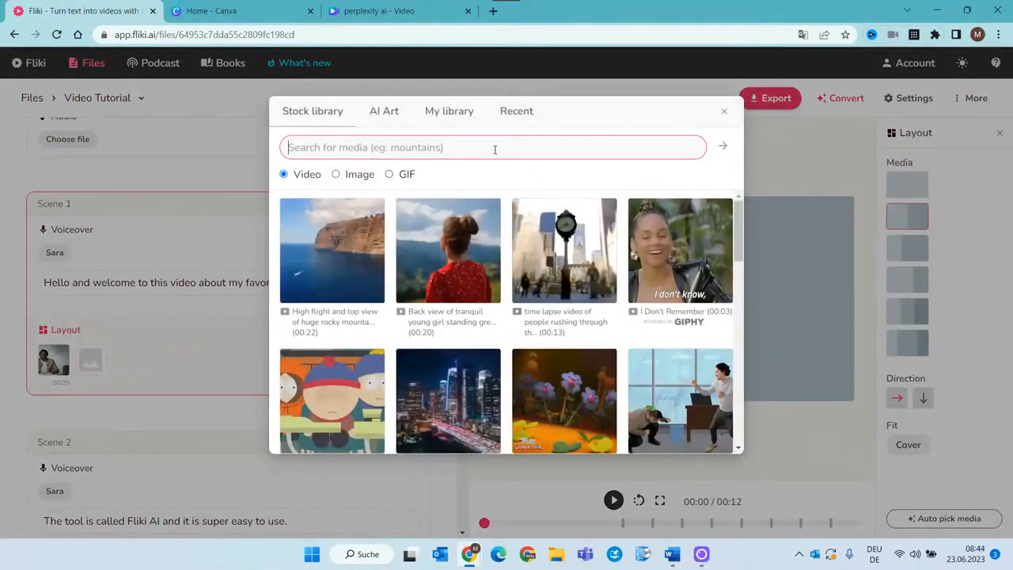
left_click(525, 112)
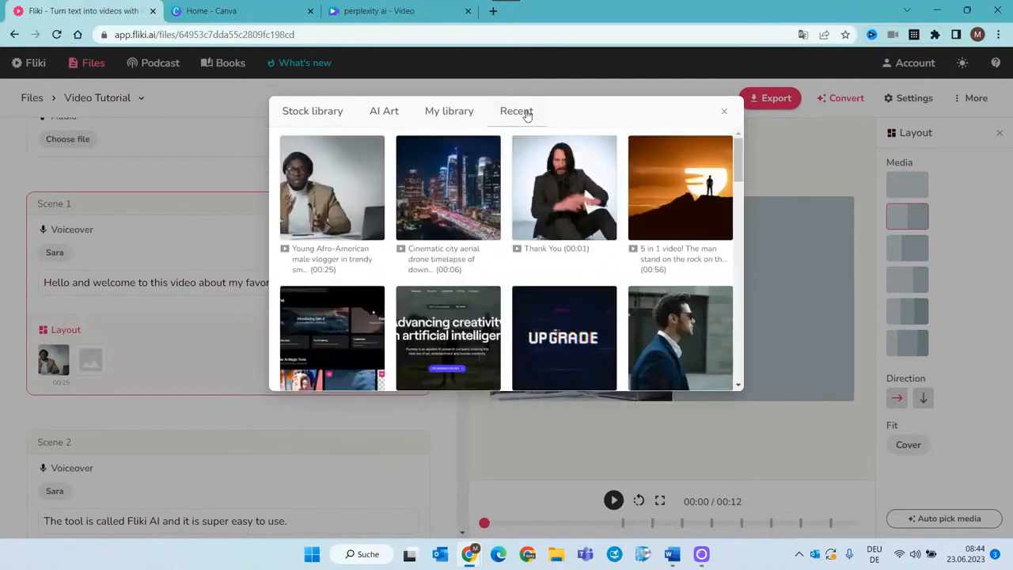
left_click(445, 118)
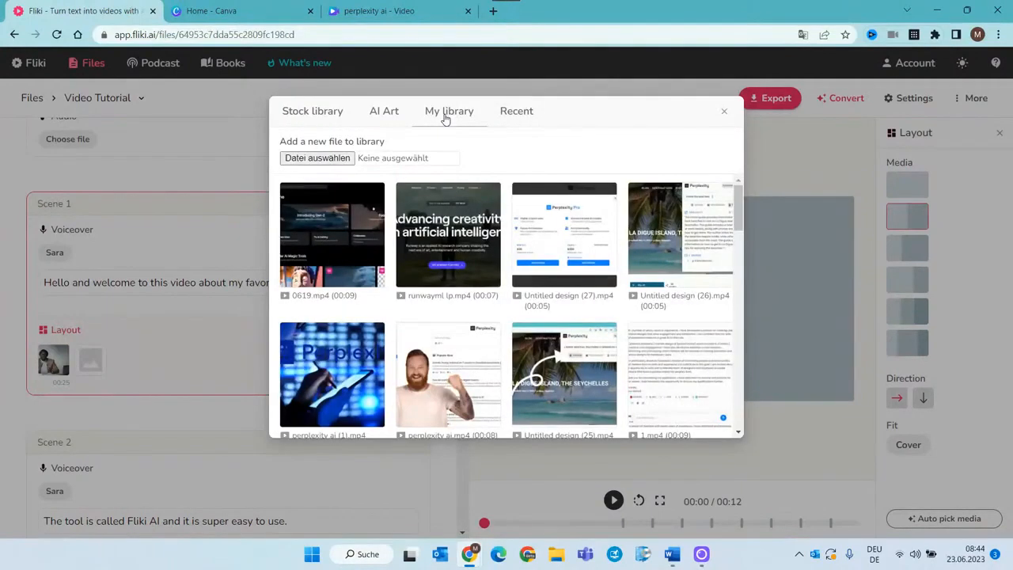
left_click(384, 115)
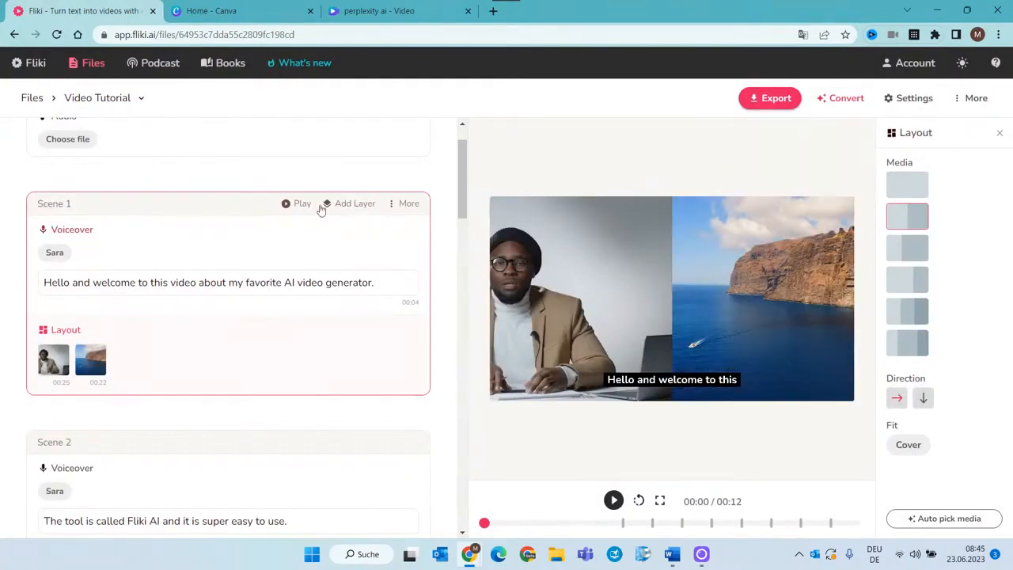
left_click(287, 205)
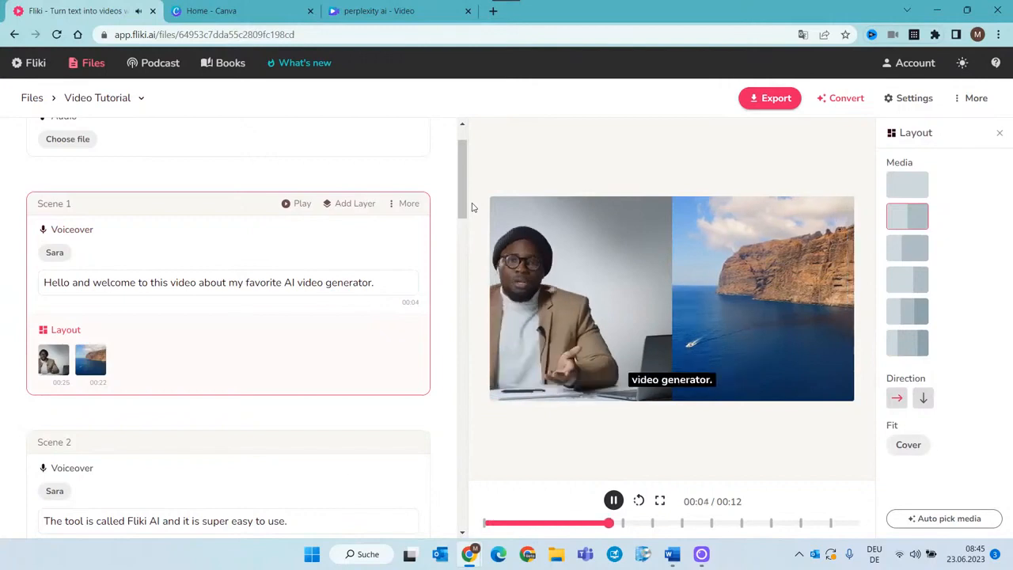
Add a text layer to Scene 1 reading "Mount brown".
left_click(357, 205)
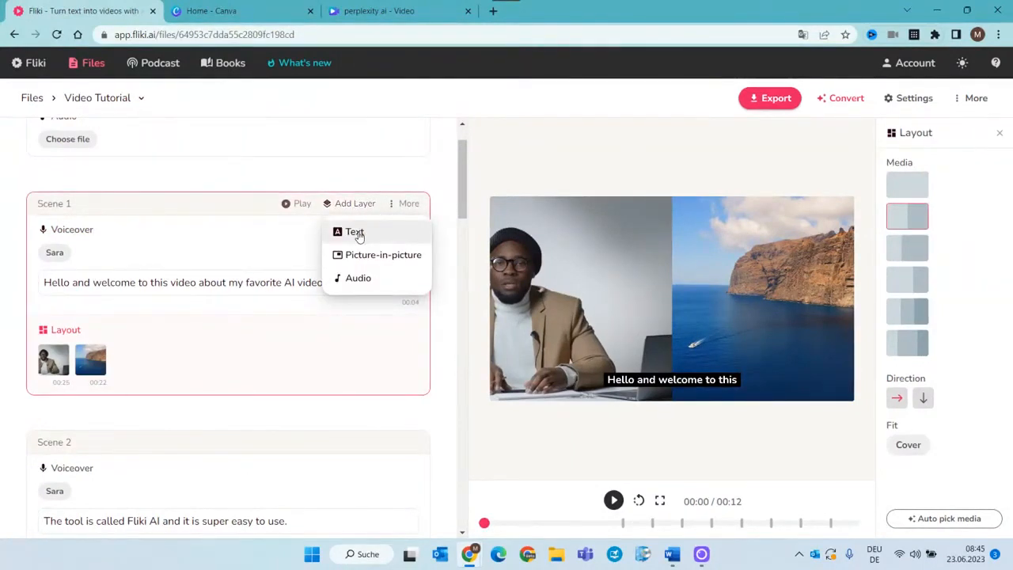
left_click(354, 232)
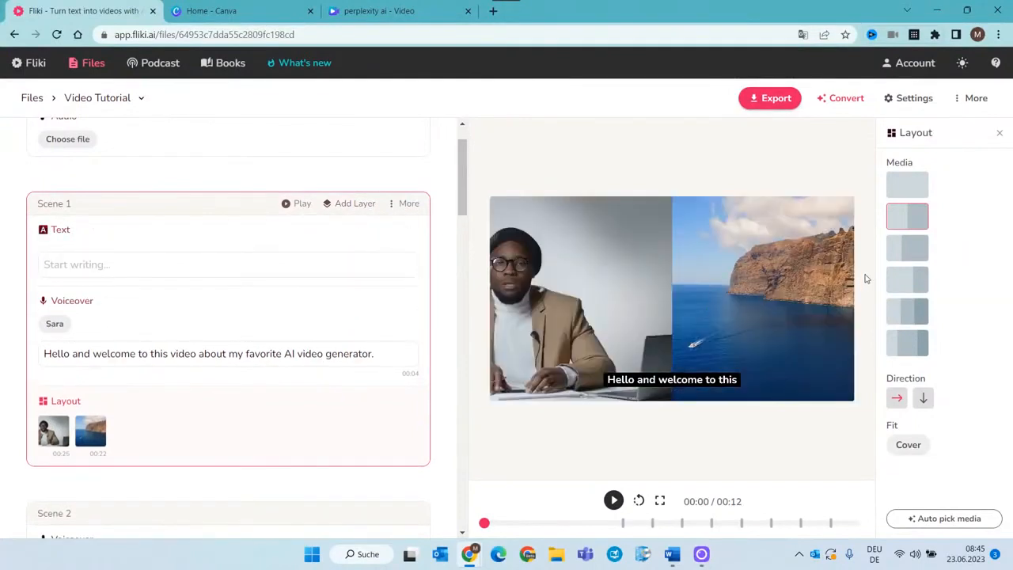
left_click(125, 261)
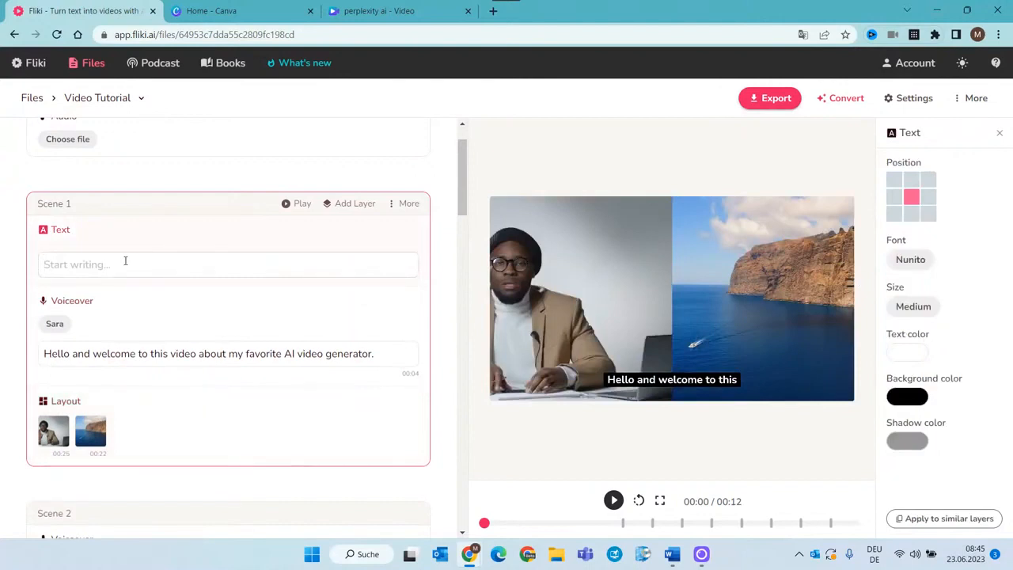
type("Mount brown")
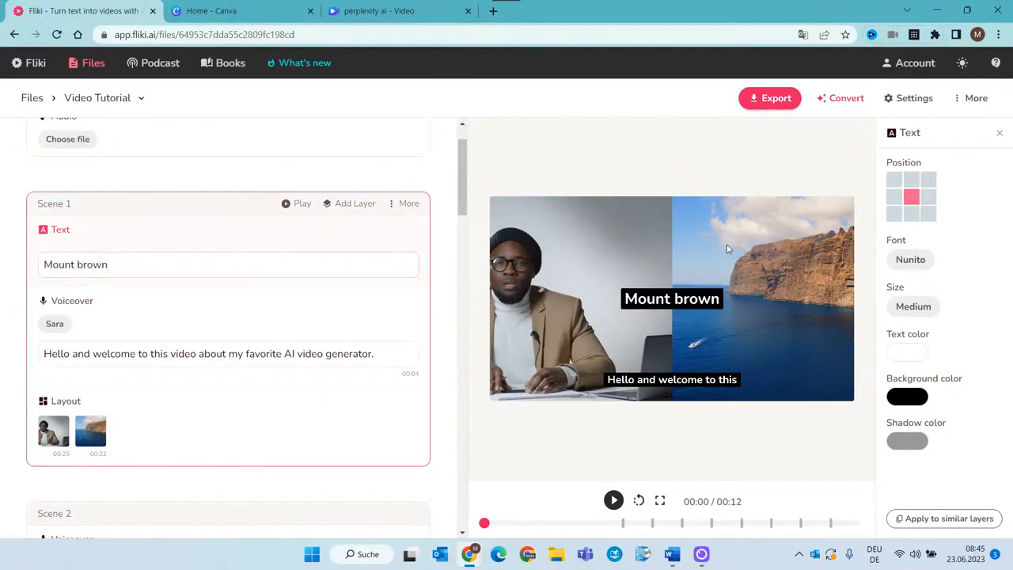
Position the "Mount brown" text at middle right and set its size to Small.
left_click(928, 199)
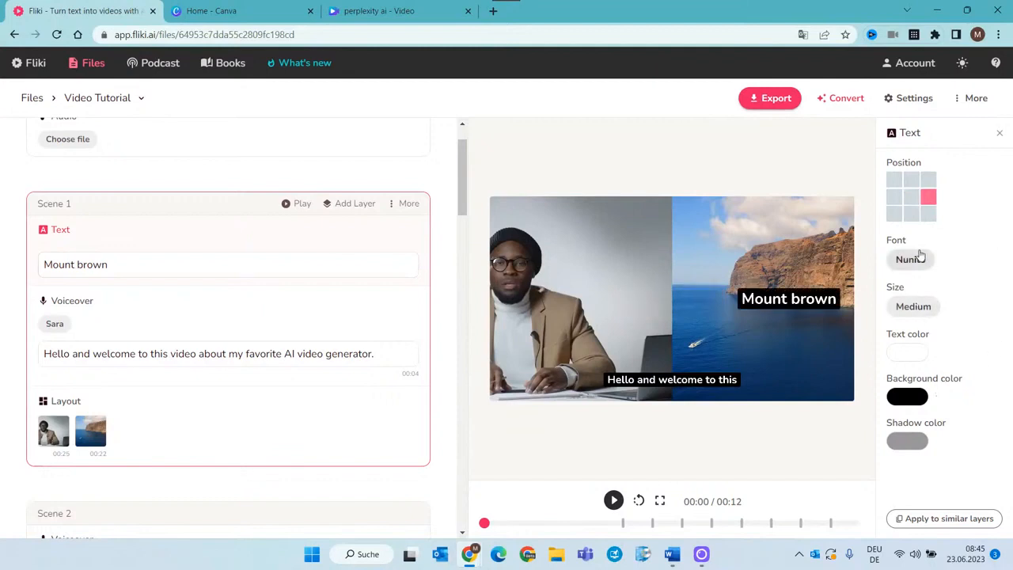
left_click(917, 307)
left_click(916, 336)
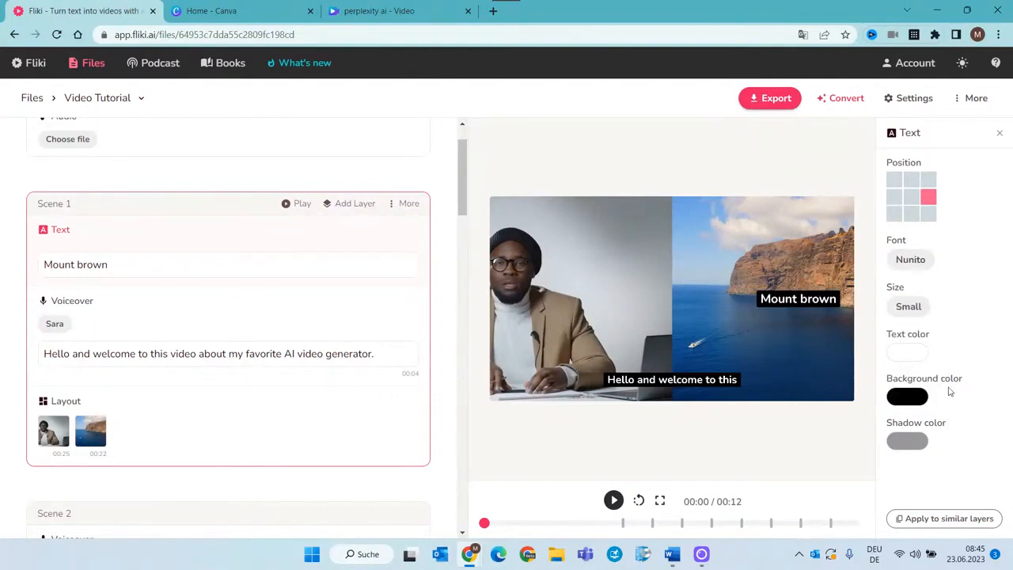
Give the "Mount brown" text a translucent red background, RGB 171, 19, 19 with alpha 67, and play Scene 1.
left_click(908, 398)
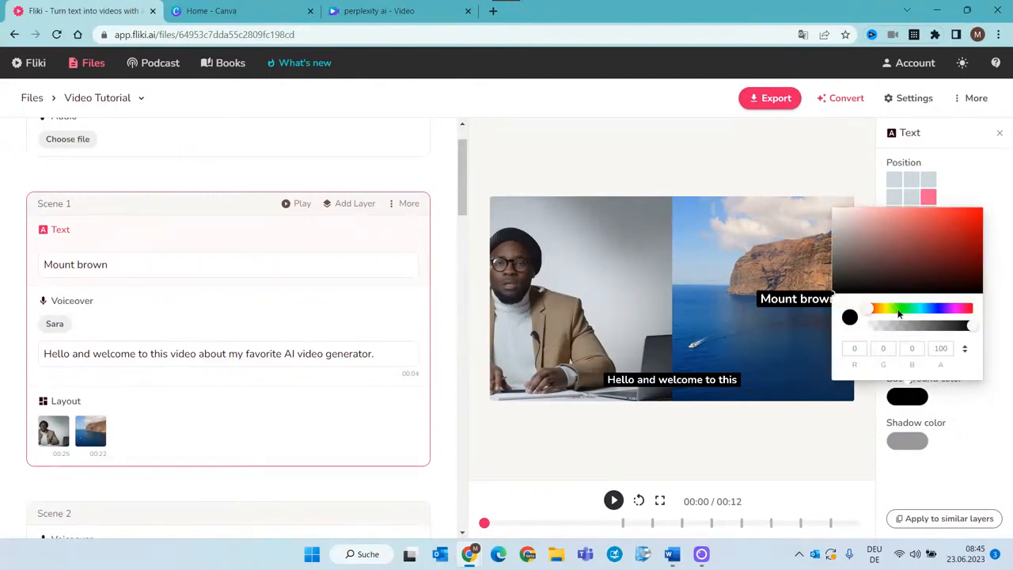
left_click(940, 326)
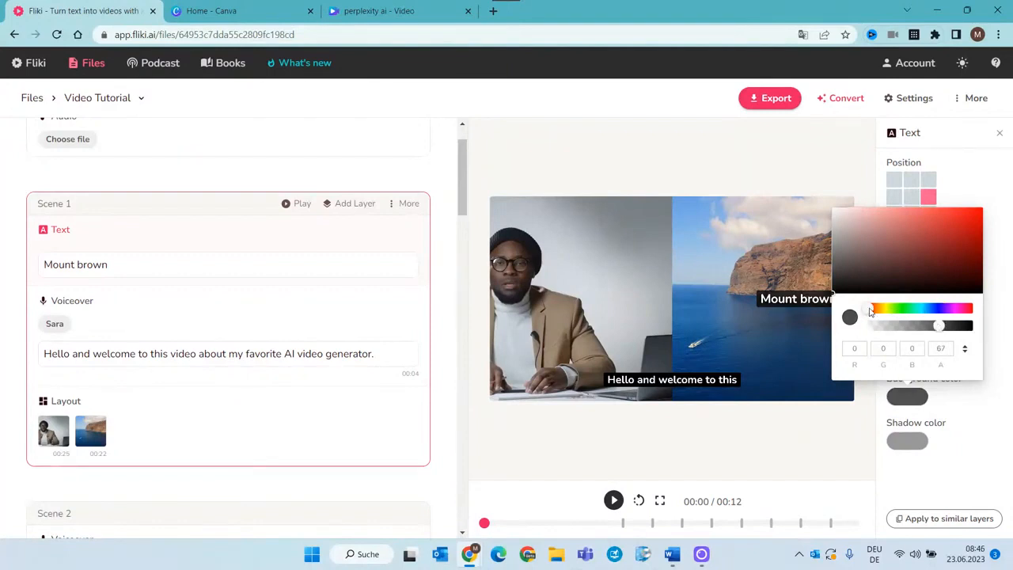
left_click(945, 229)
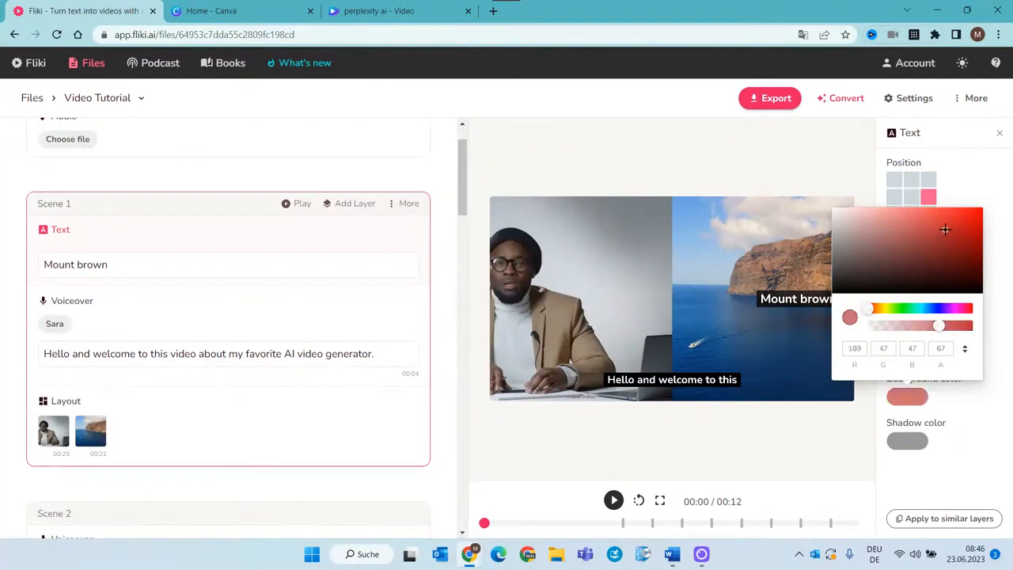
left_click(965, 235)
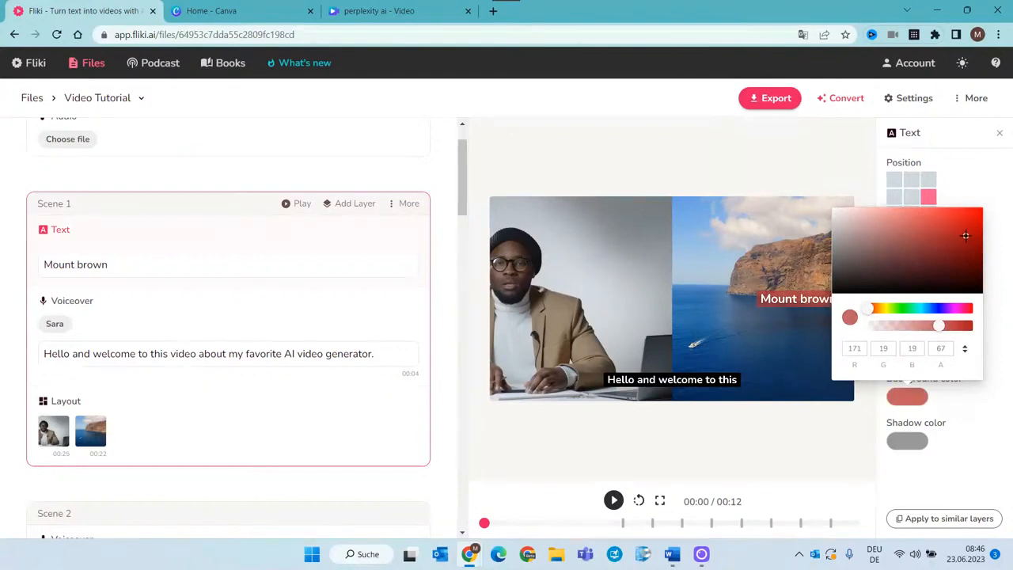
left_click(983, 192)
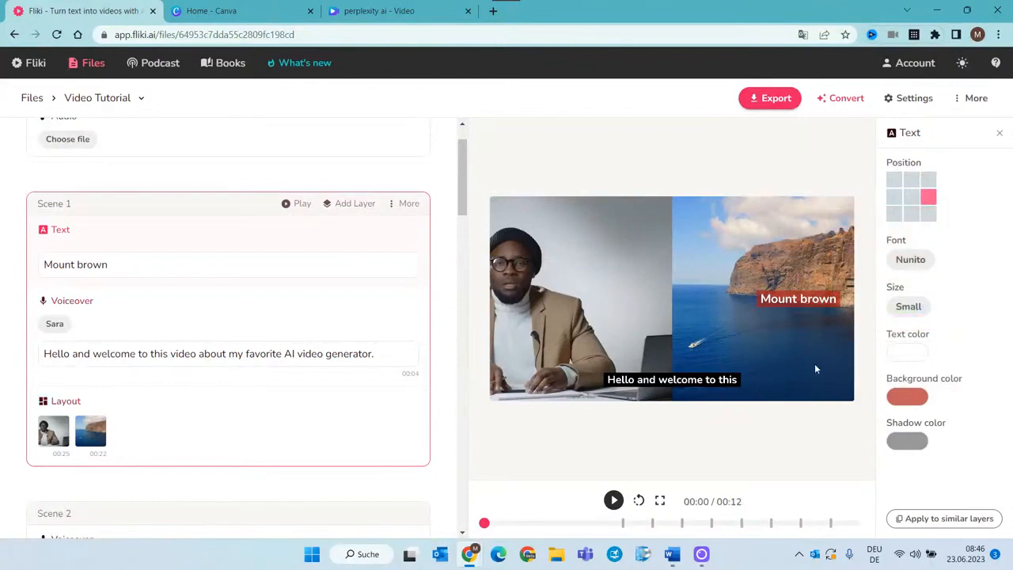
left_click(285, 204)
scroll(342, 394, "down", 1)
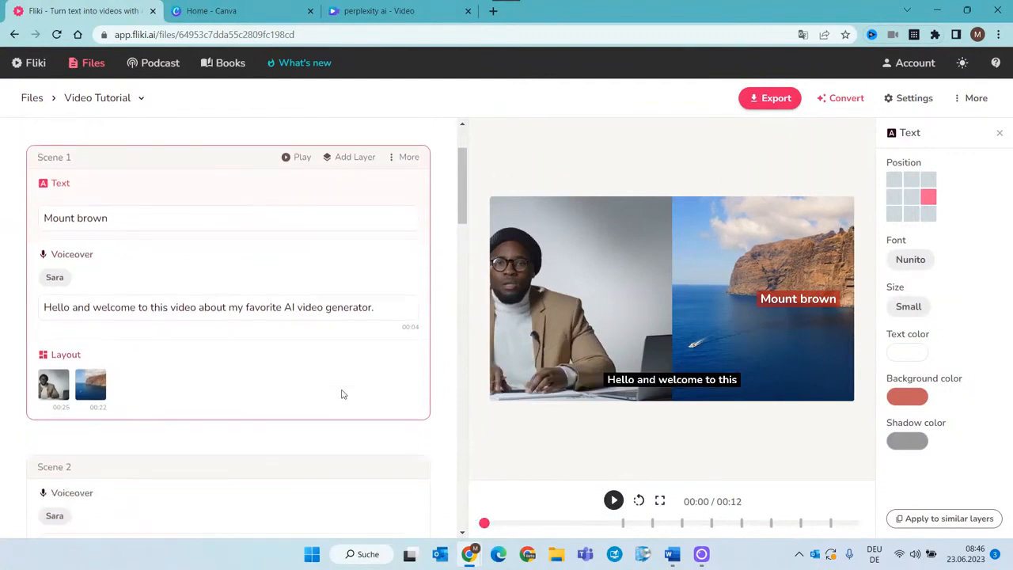
scroll(341, 392, "up", 1)
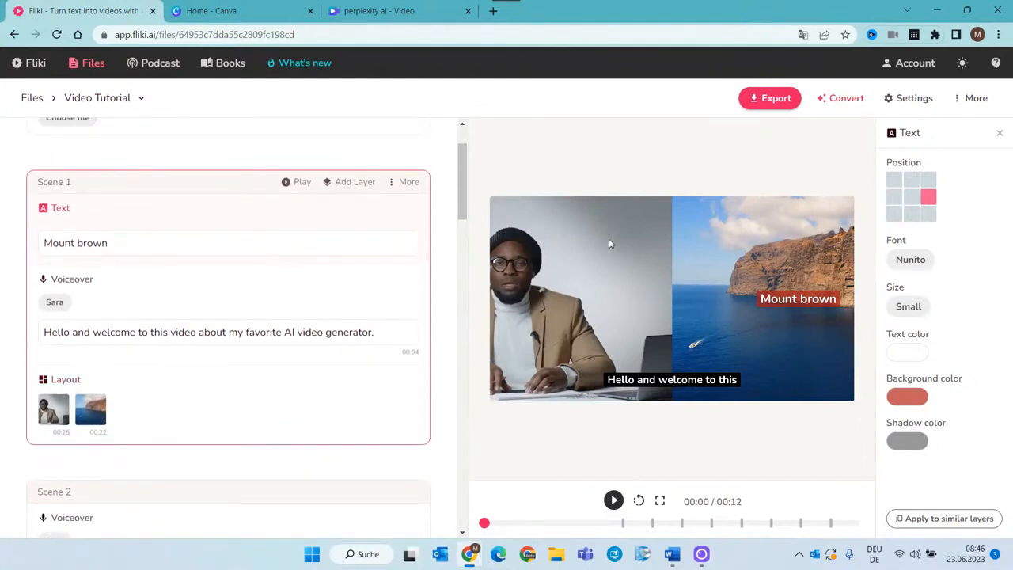
Return Scene 1's layout to a single media area showing only the vlogger clip.
left_click(343, 184)
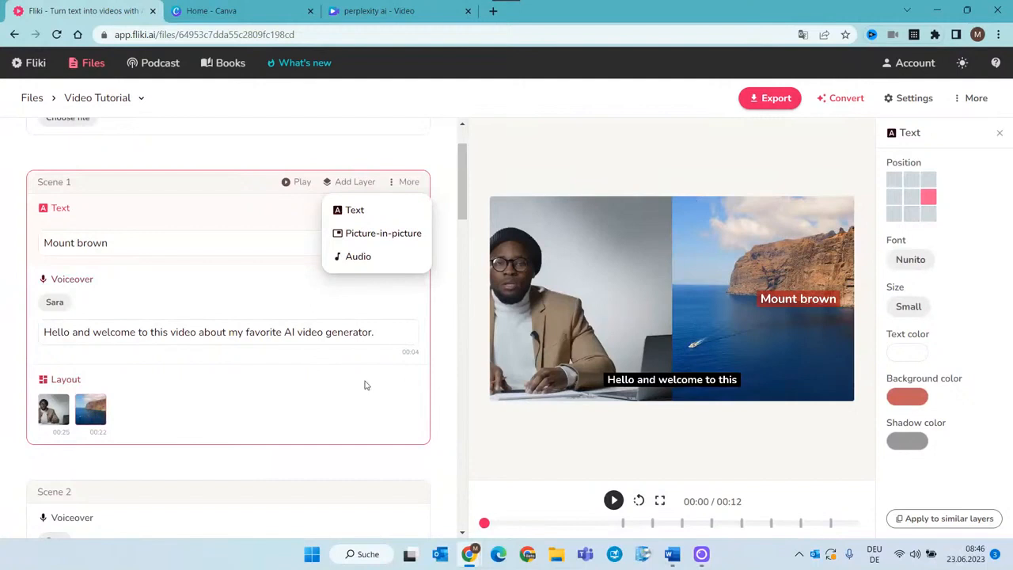
left_click(184, 424)
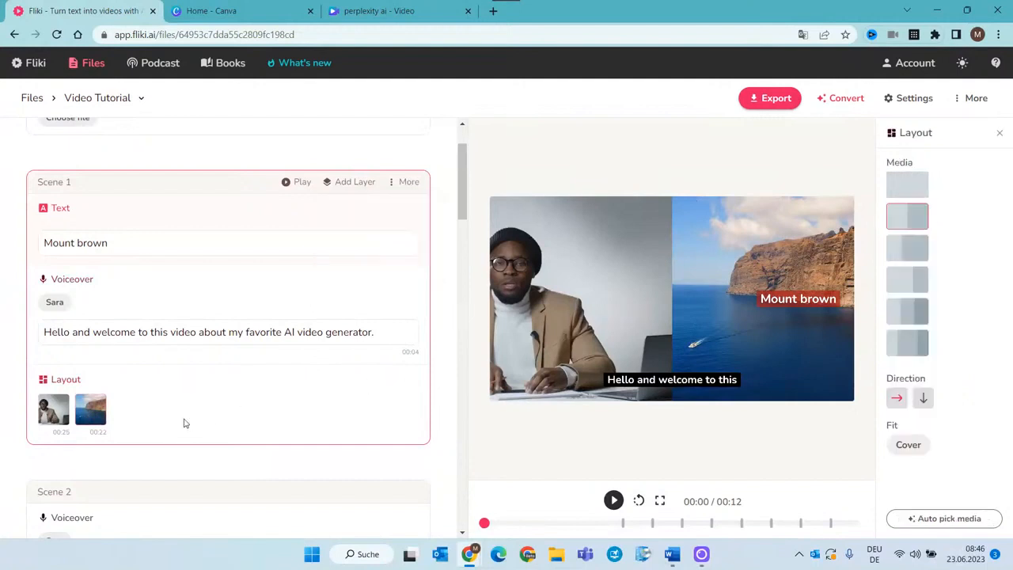
left_click(914, 188)
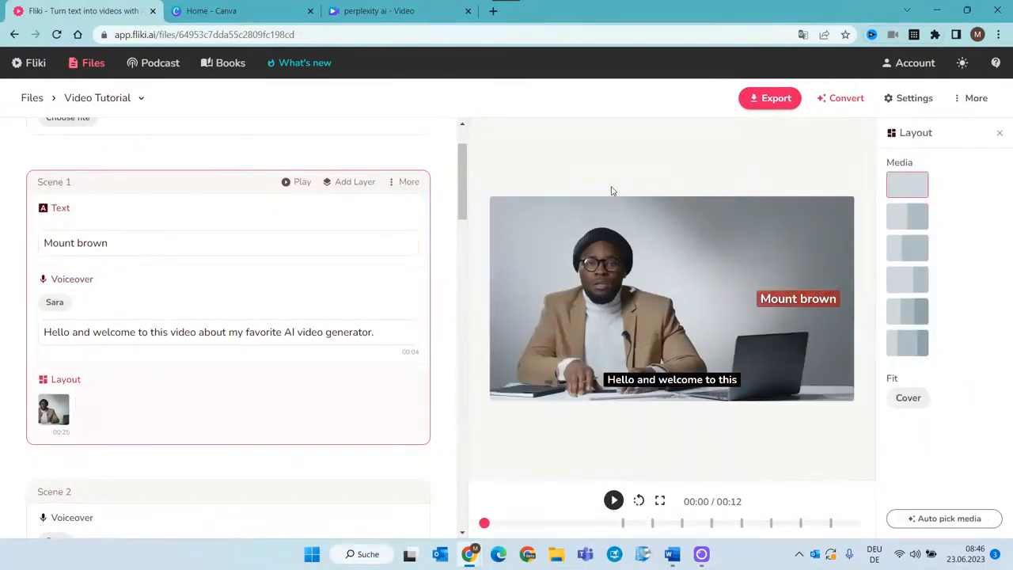
Delete the "Mount brown" text layer from Scene 1.
left_click(217, 213)
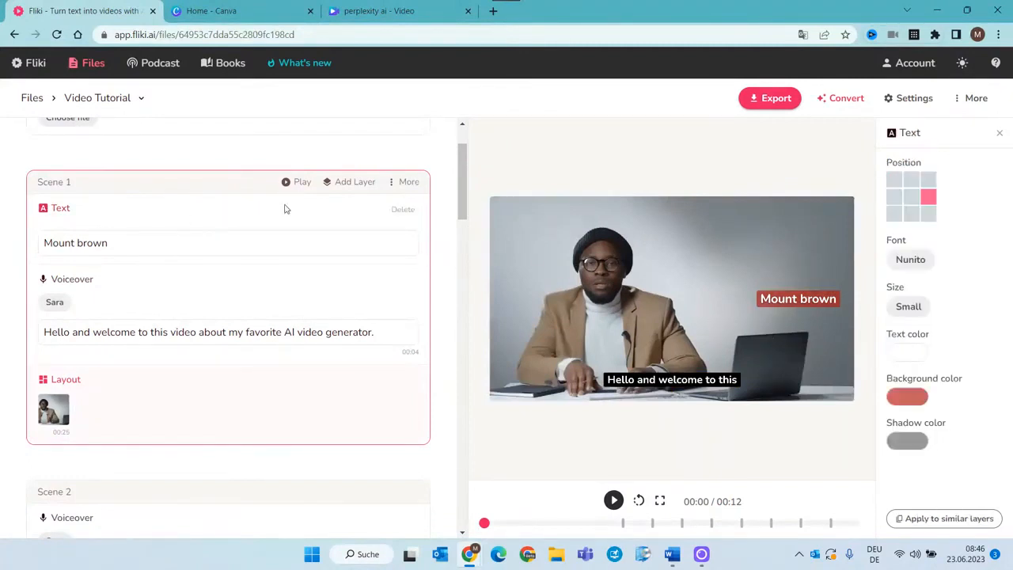
left_click(401, 212)
left_click(554, 109)
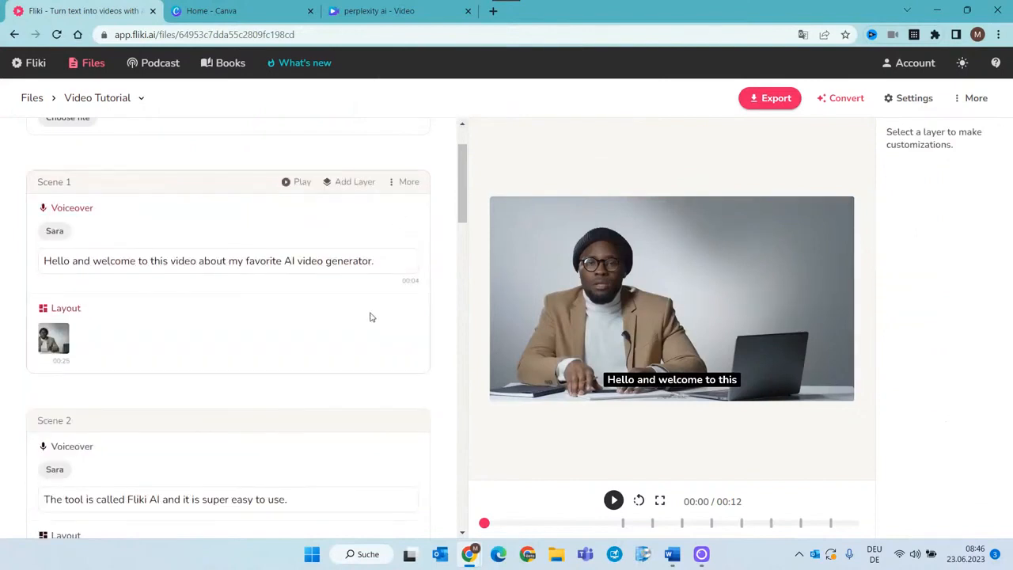
Add a picture-in-picture layer to Scene 1 and fill it with the stock video of the Google logo on a building, searching for "google".
scroll(369, 316, "up", 1)
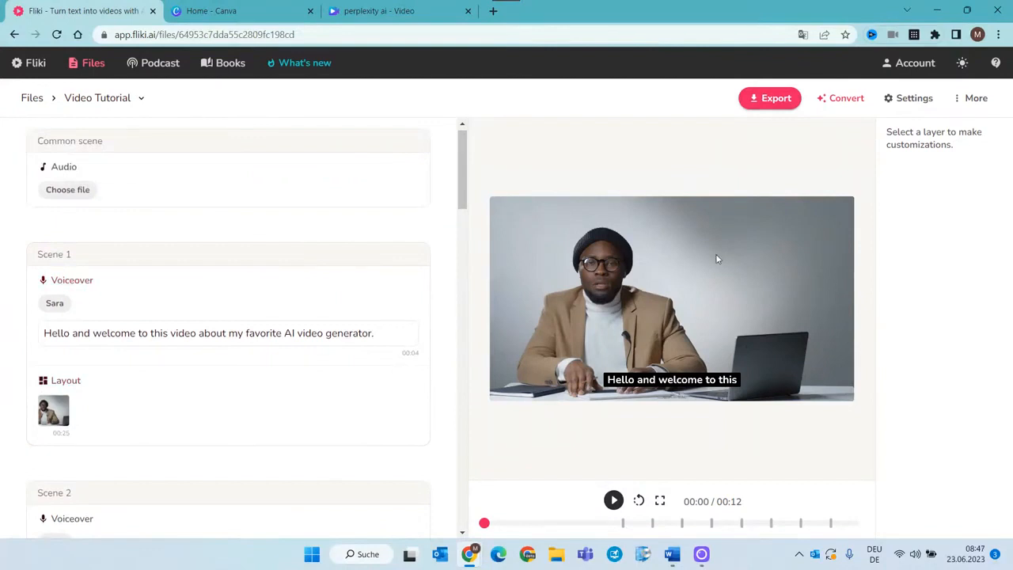
mouse_move(303, 281)
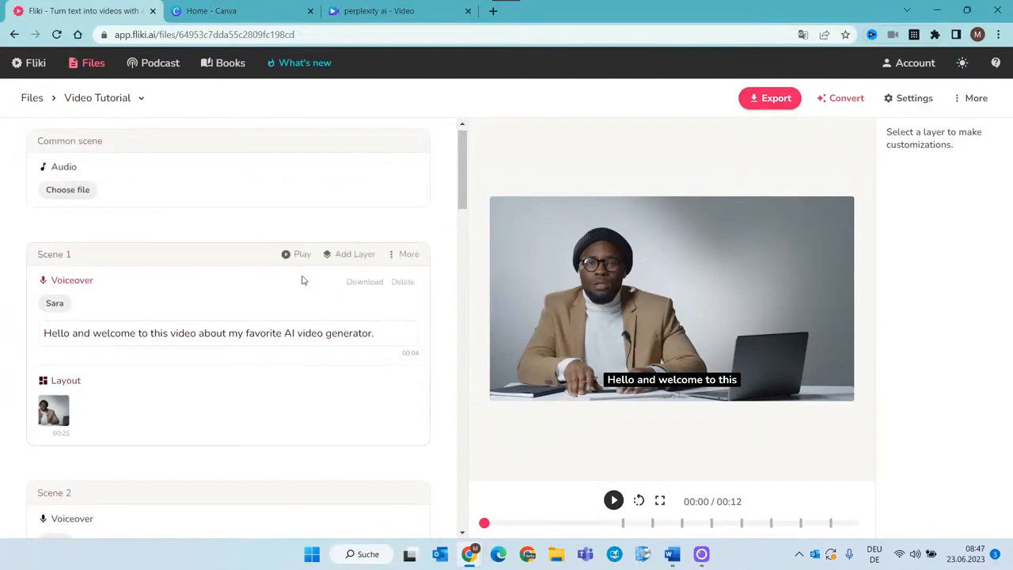
left_click(351, 255)
left_click(365, 307)
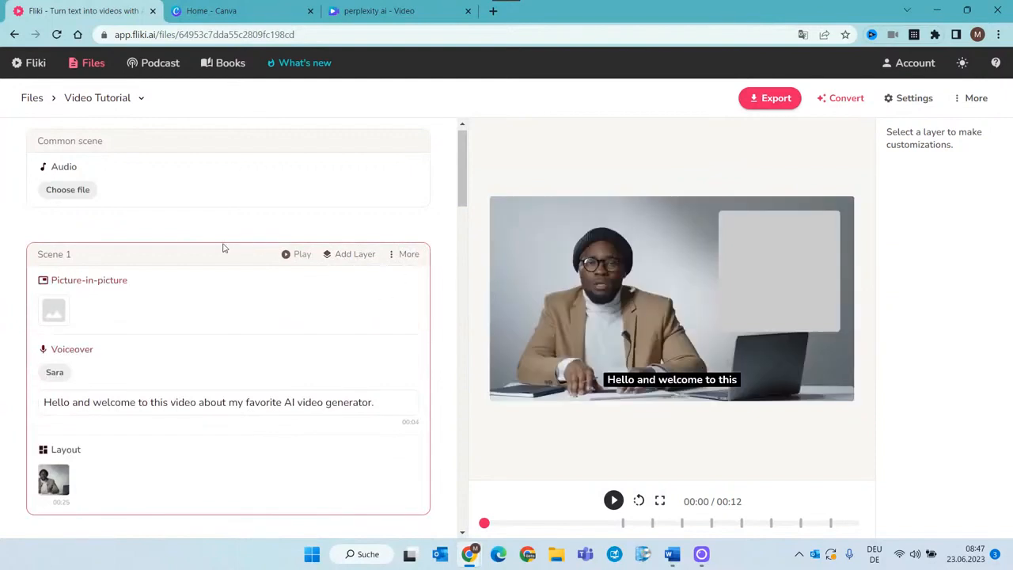
left_click(53, 310)
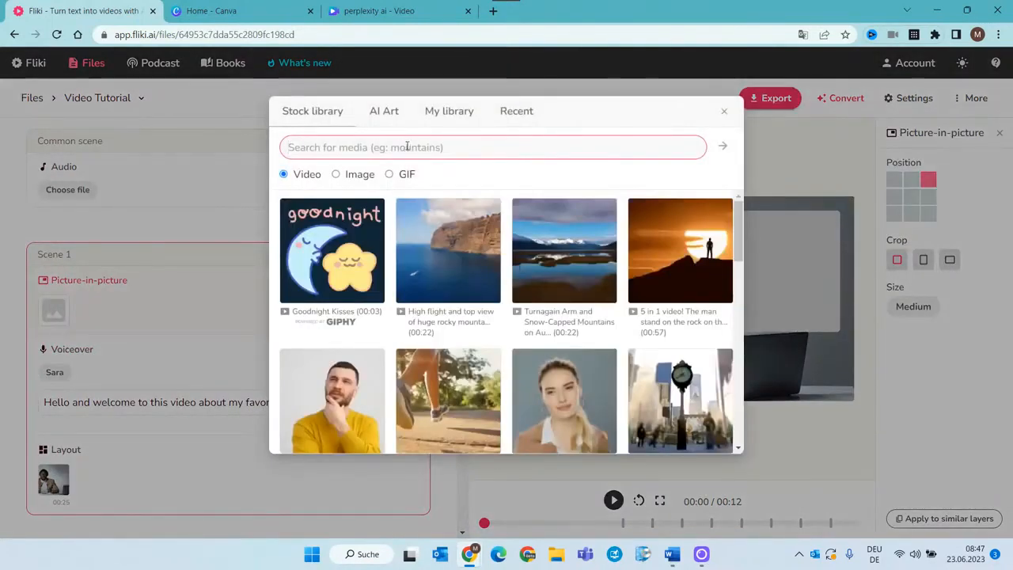
type("google")
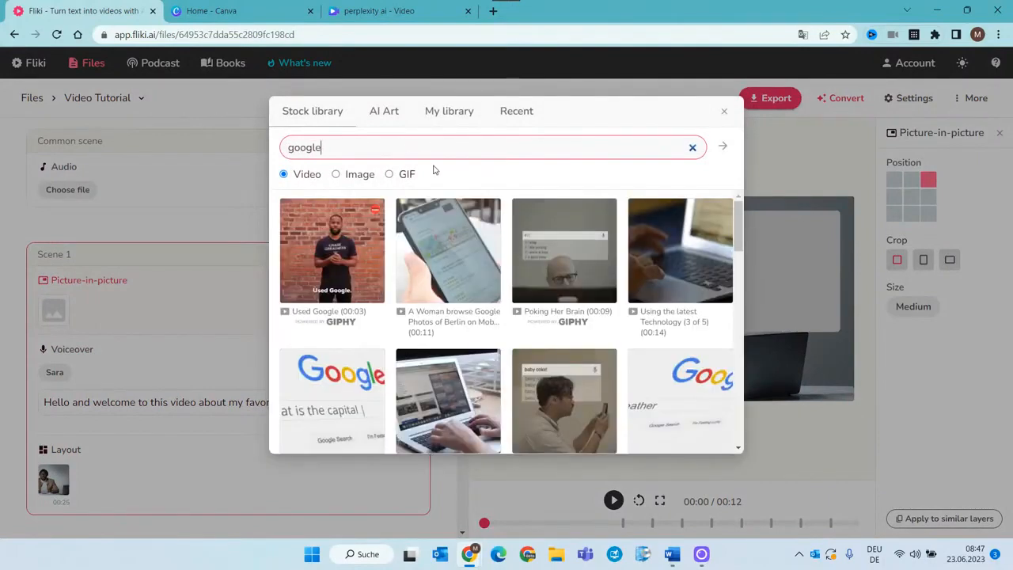
scroll(413, 319, "down", 1)
scroll(412, 319, "down", 4)
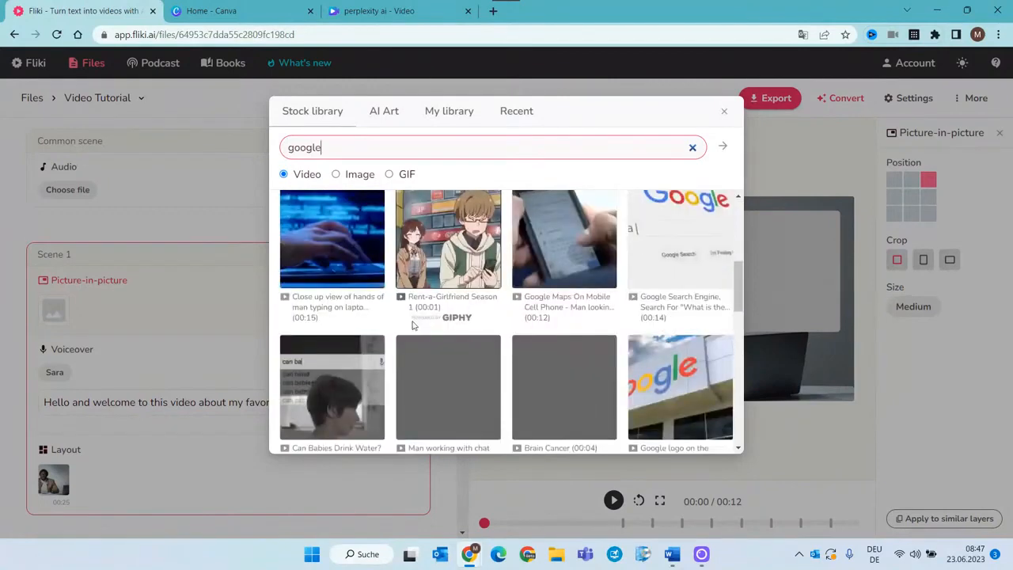
left_click(670, 379)
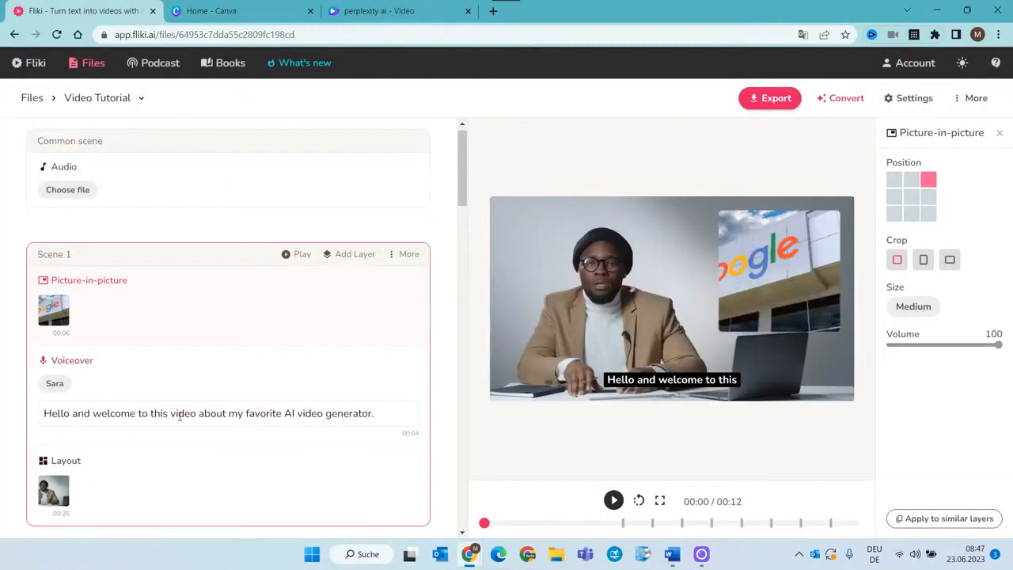
Change Scene 1's voiceover text to "Hello and welcome to this video about my favorite Google service.".
left_click(286, 413)
left_click_drag(284, 413, 326, 413)
type("Google servi")
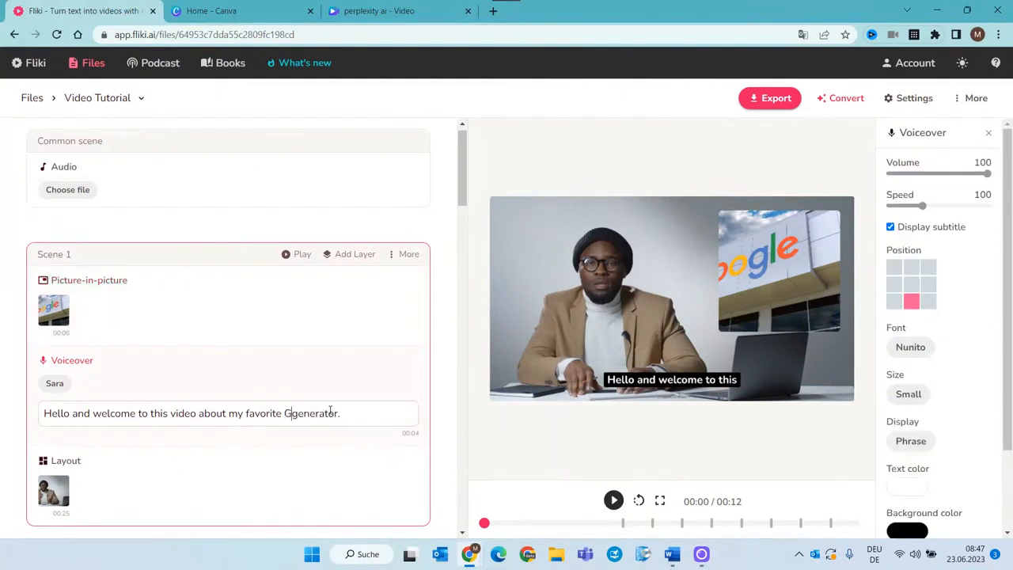
type("ce")
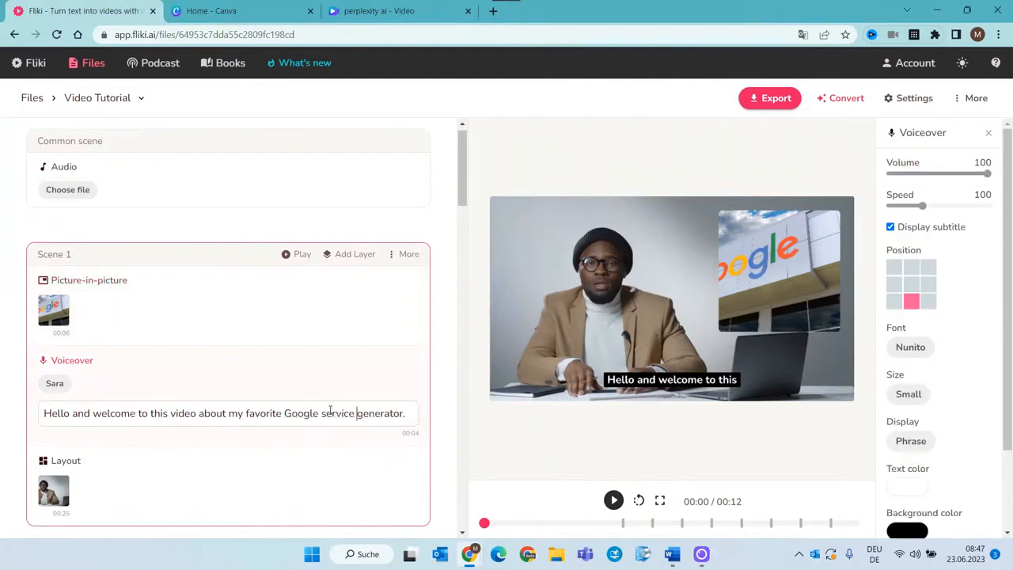
key("Delete")
key("Delete")
key("Delete")
key("Delete")
key("Delete")
key("Delete")
key("Delete")
key("Delete")
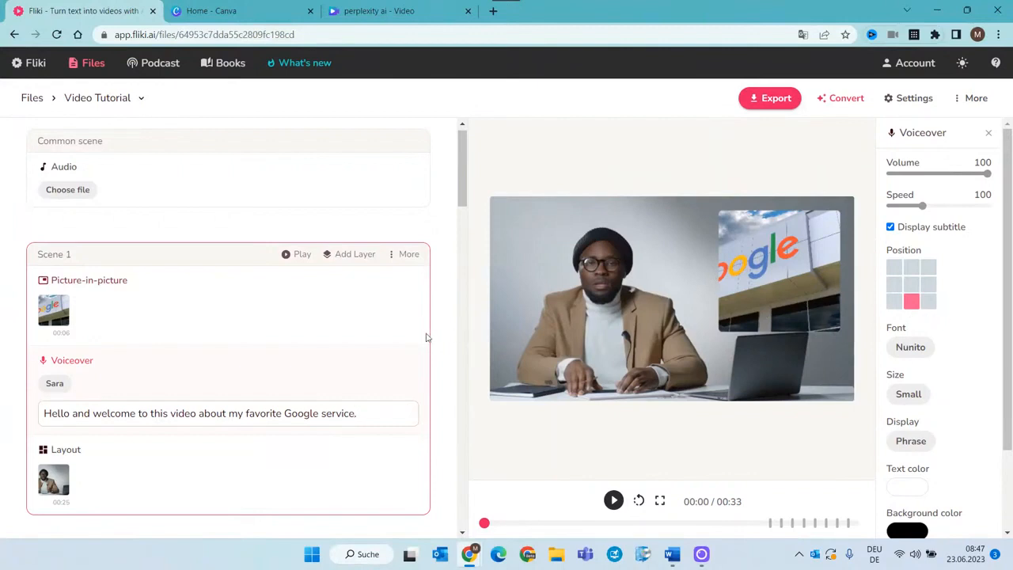
Try the portrait crop on Scene 1's Google picture-in-picture, settle on the landscape crop, and set its volume to 0.
left_click(160, 313)
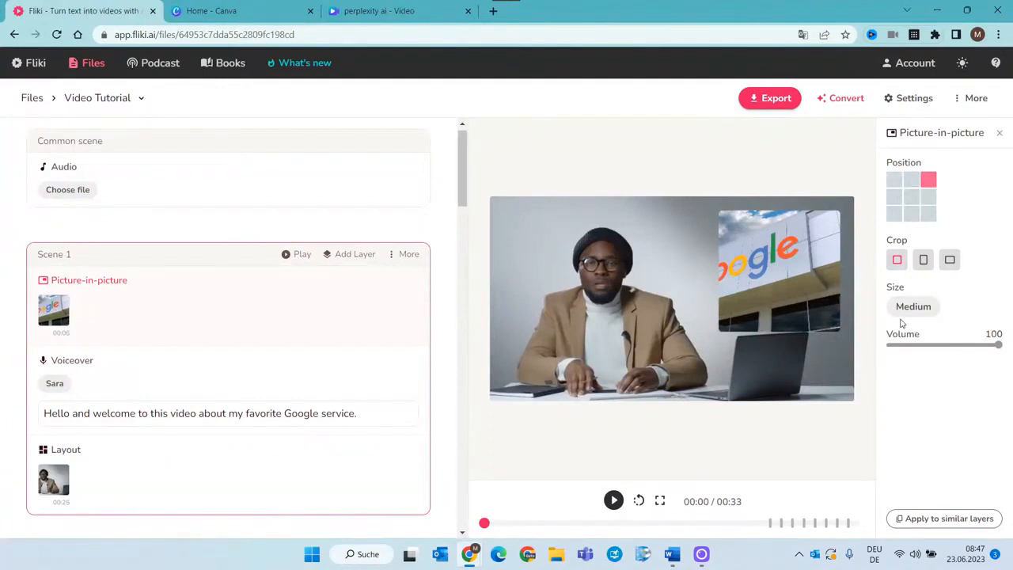
left_click(949, 262)
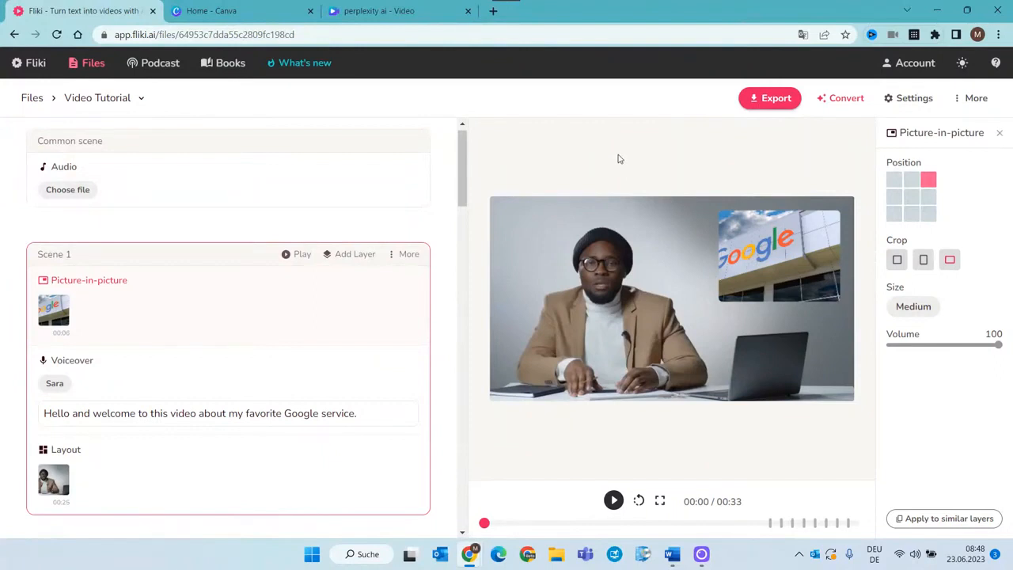
left_click(924, 261)
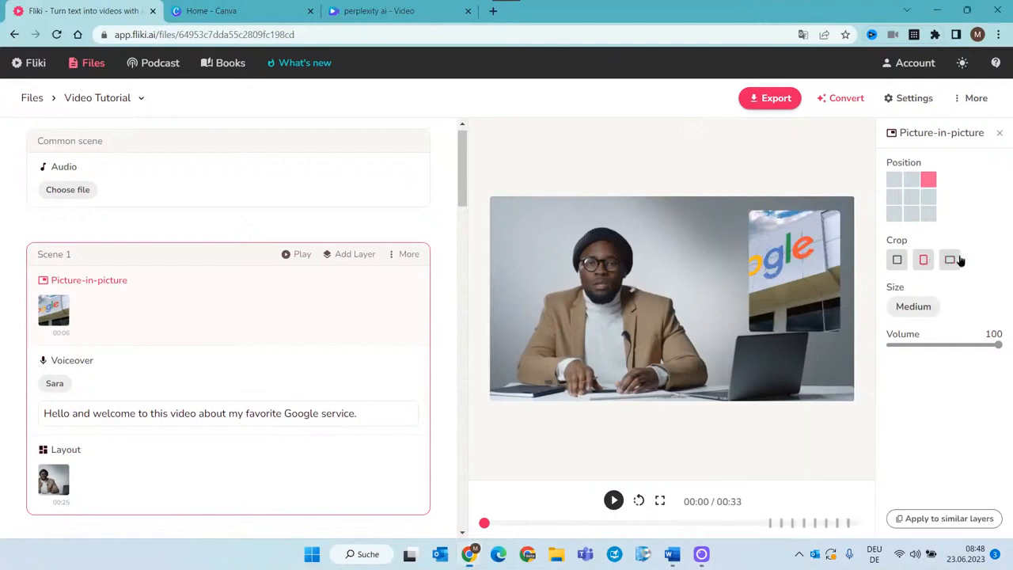
left_click(952, 259)
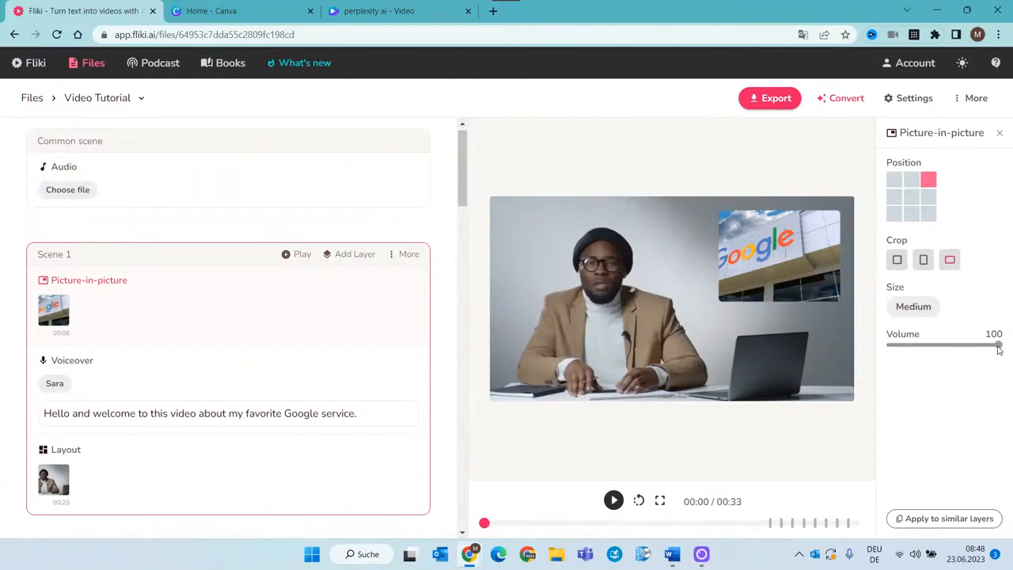
mouse_move(999, 349)
left_mouse_down()
mouse_move(884, 357)
mouse_move(1002, 348)
left_mouse_up()
left_click_drag(998, 345, 871, 357)
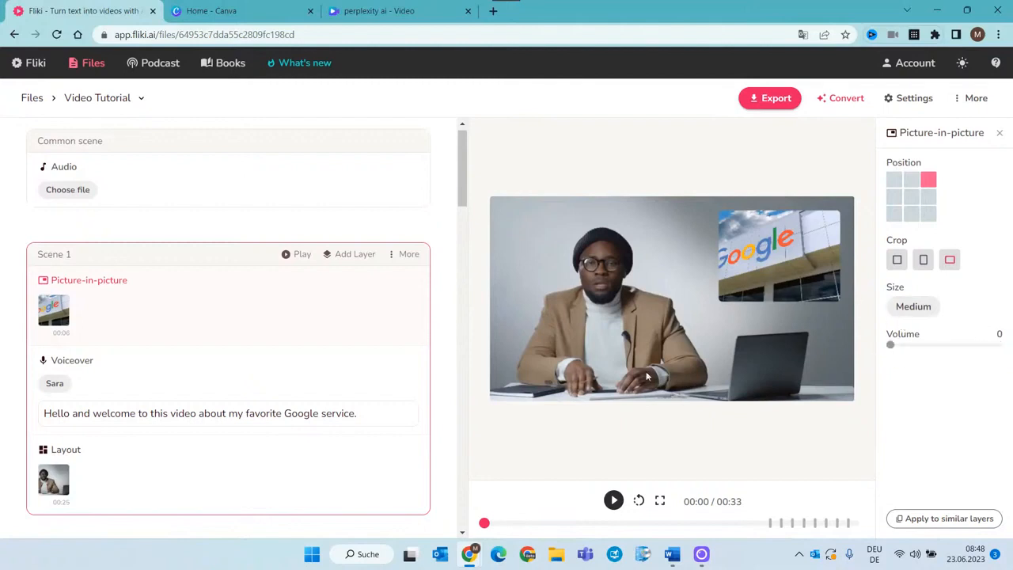
Review the scenes from Scene 1 through Scene 9 and the Convert options for making videos from ideas, blogs, PPTs and tweets.
left_click(239, 401)
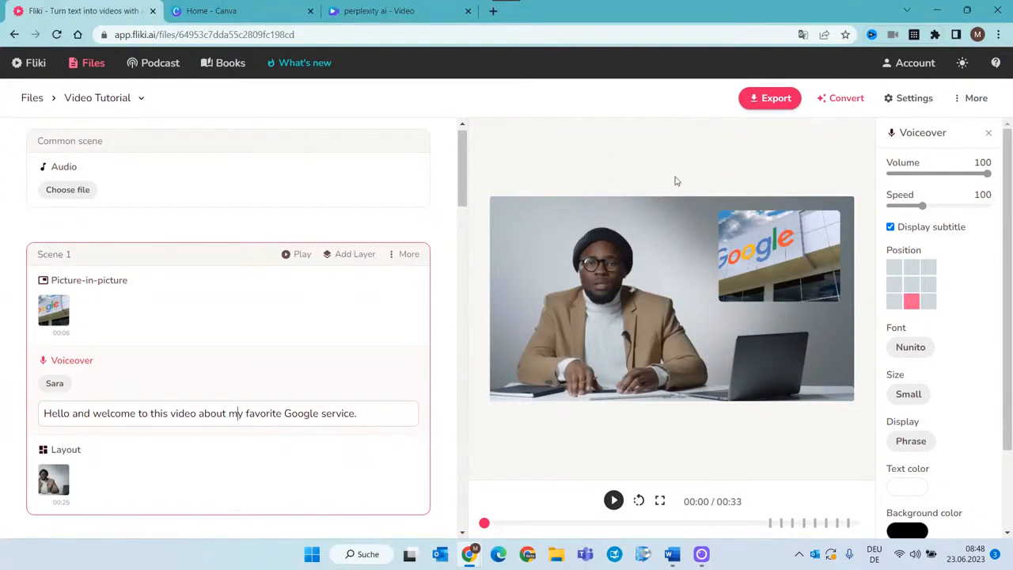
scroll(294, 367, "down", 1)
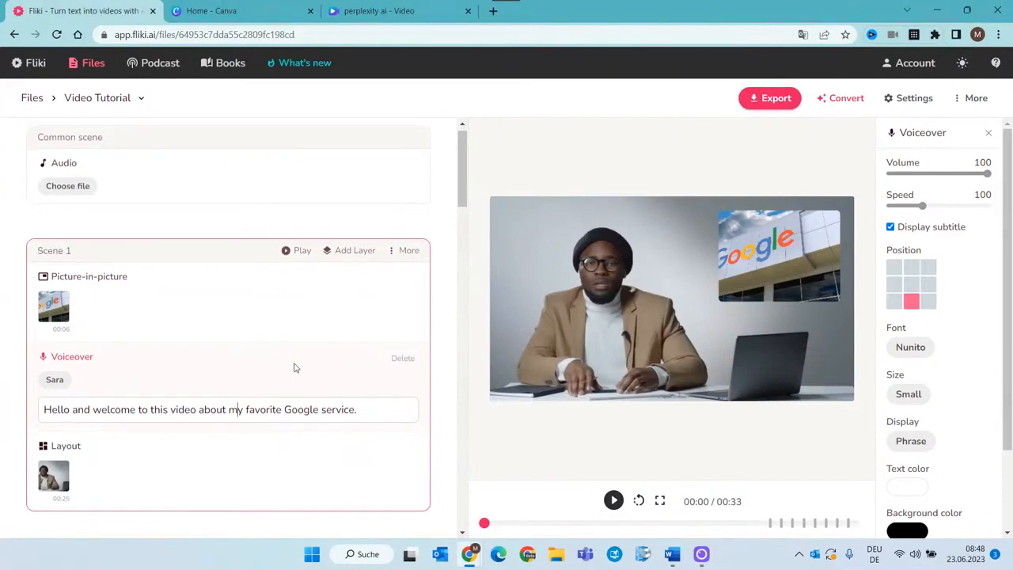
scroll(294, 367, "down", 10)
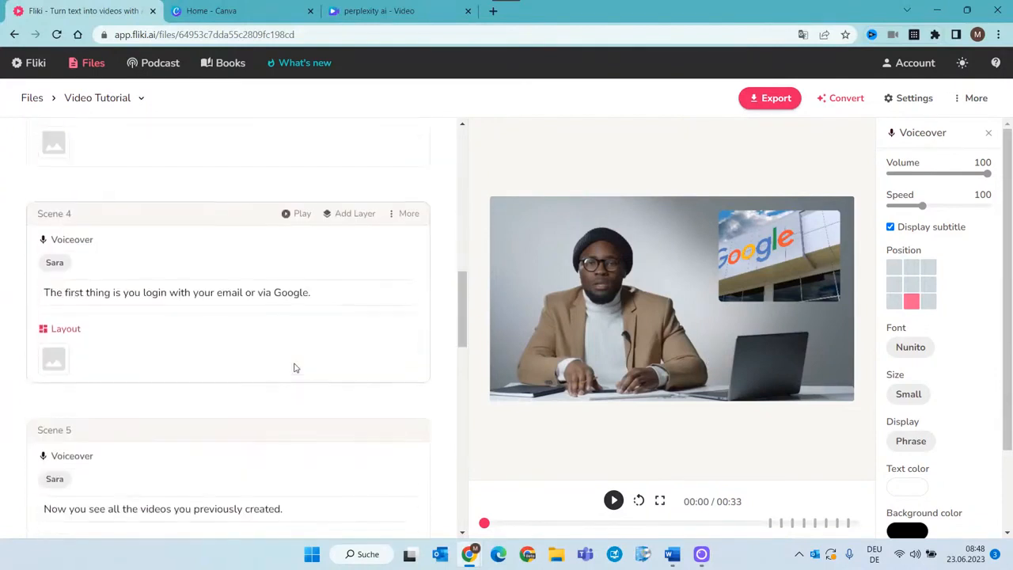
scroll(294, 367, "down", 7)
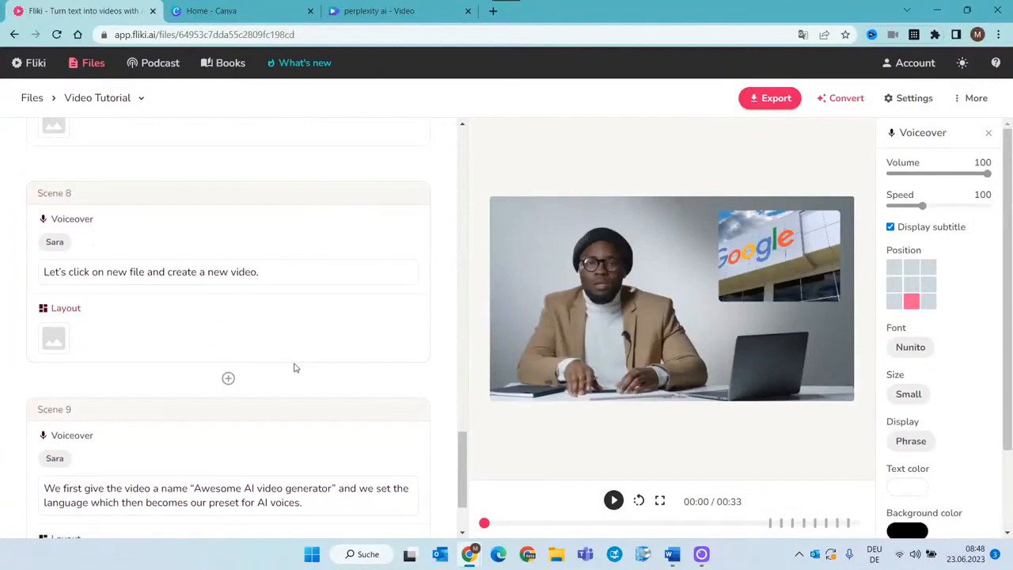
scroll(294, 368, "down", 1)
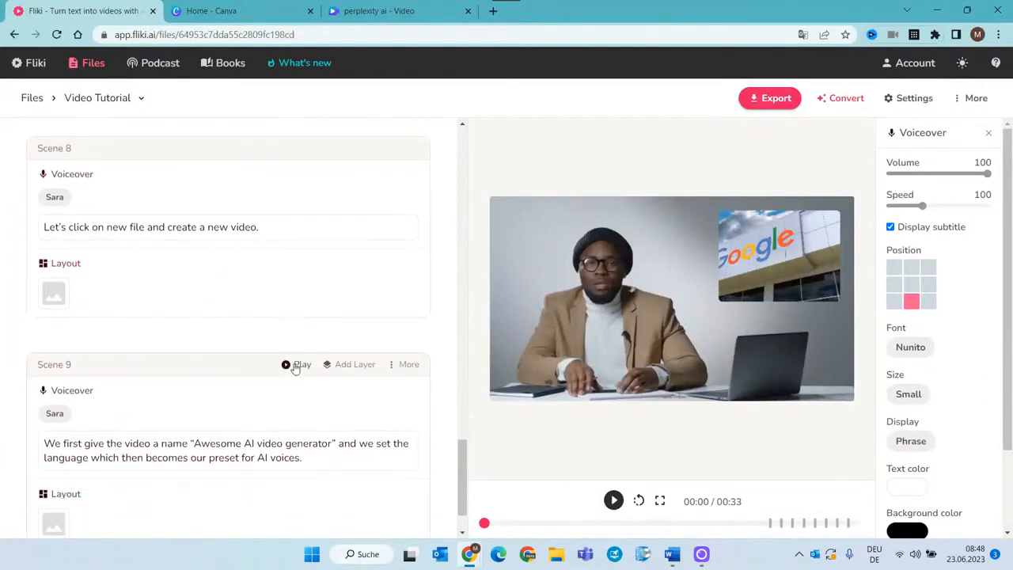
scroll(294, 368, "up", 15)
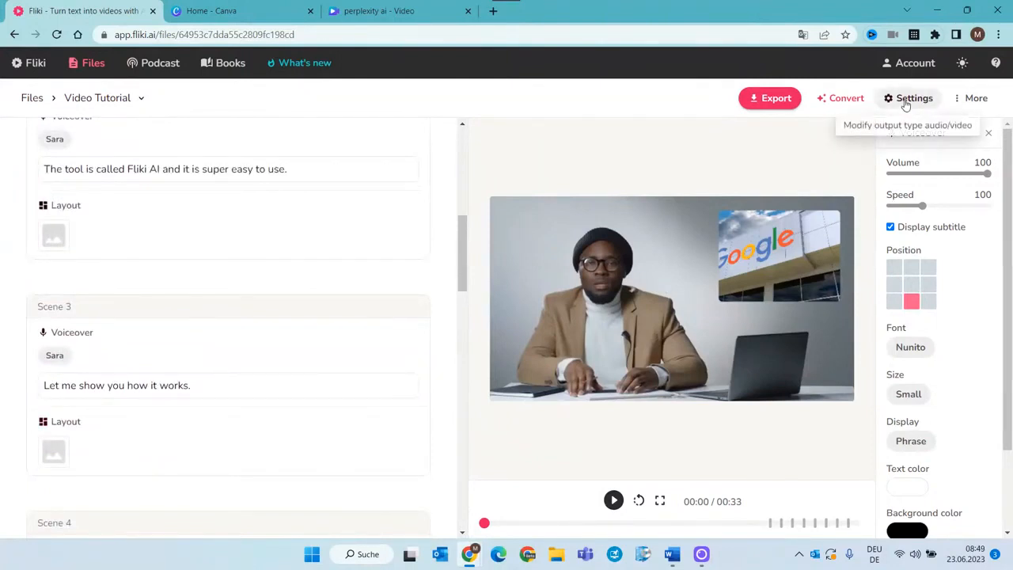
left_click(843, 98)
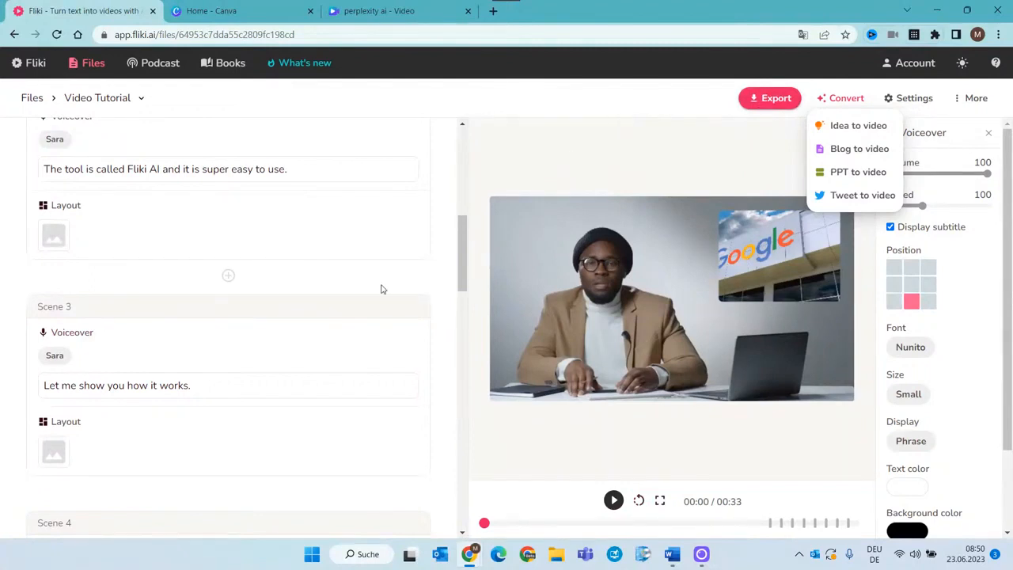
scroll(222, 320, "up", 1)
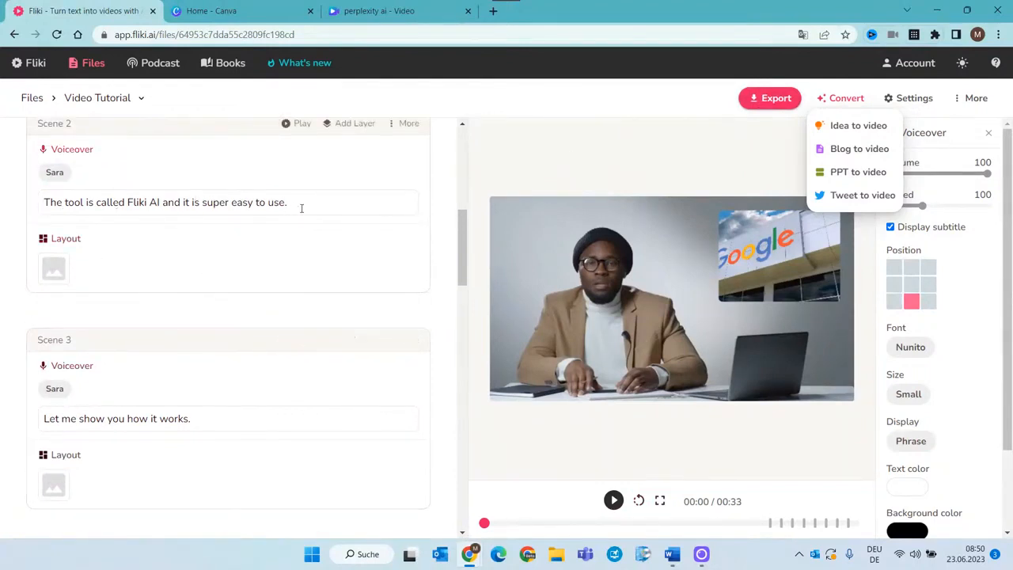
scroll(333, 170, "up", 1)
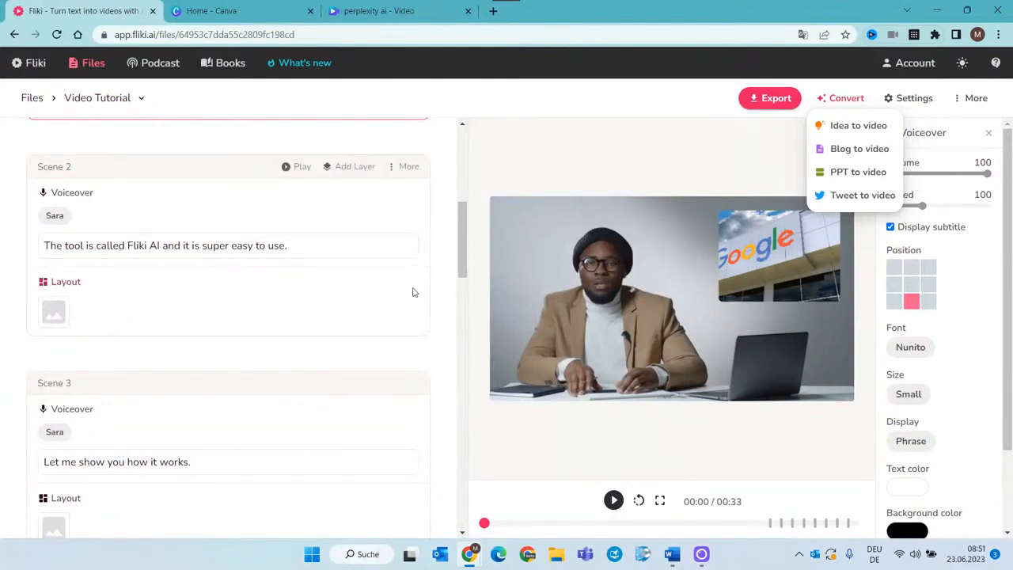
scroll(411, 291, "up", 4)
scroll(412, 292, "up", 2)
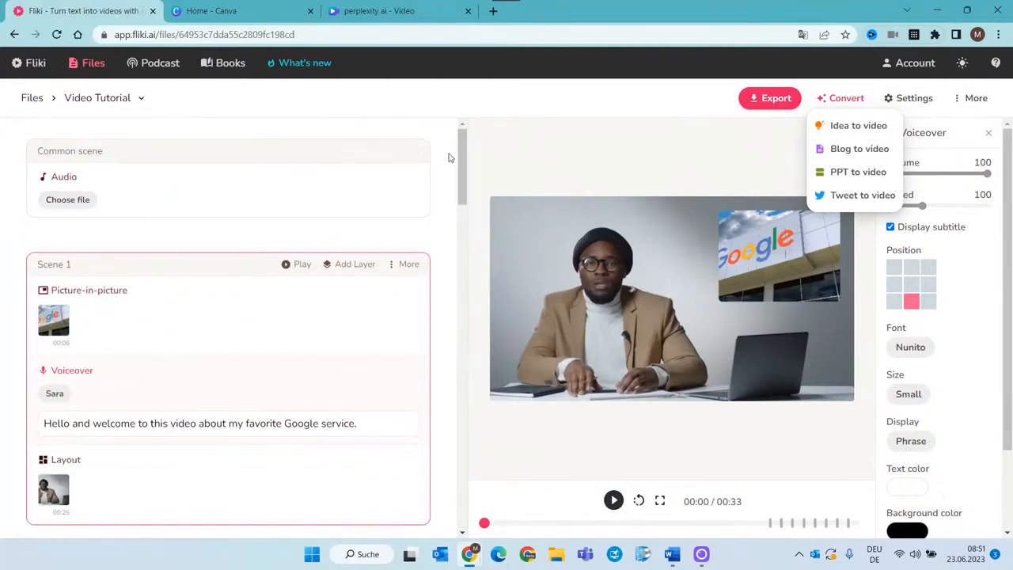
scroll(411, 296, "down", 2)
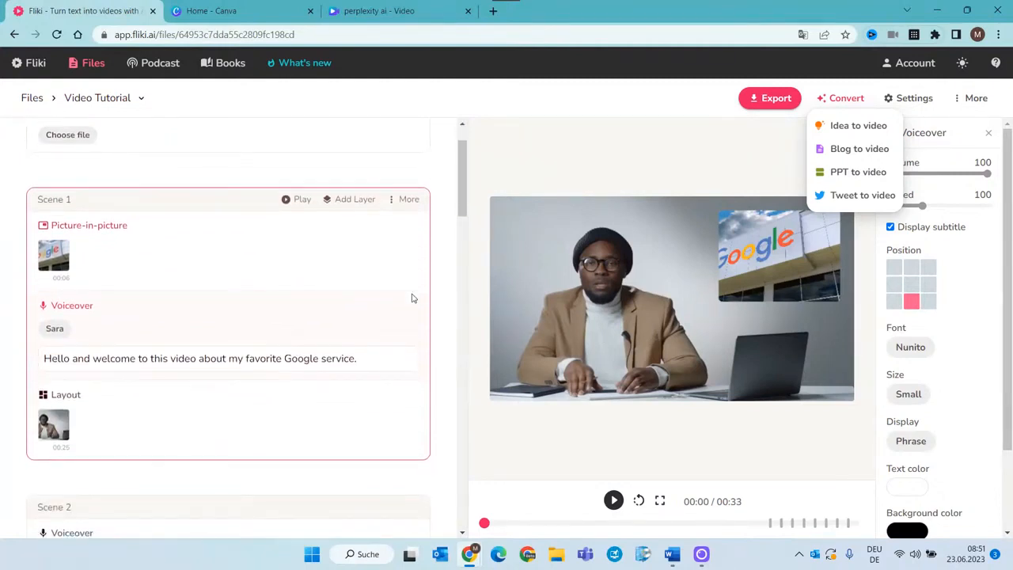